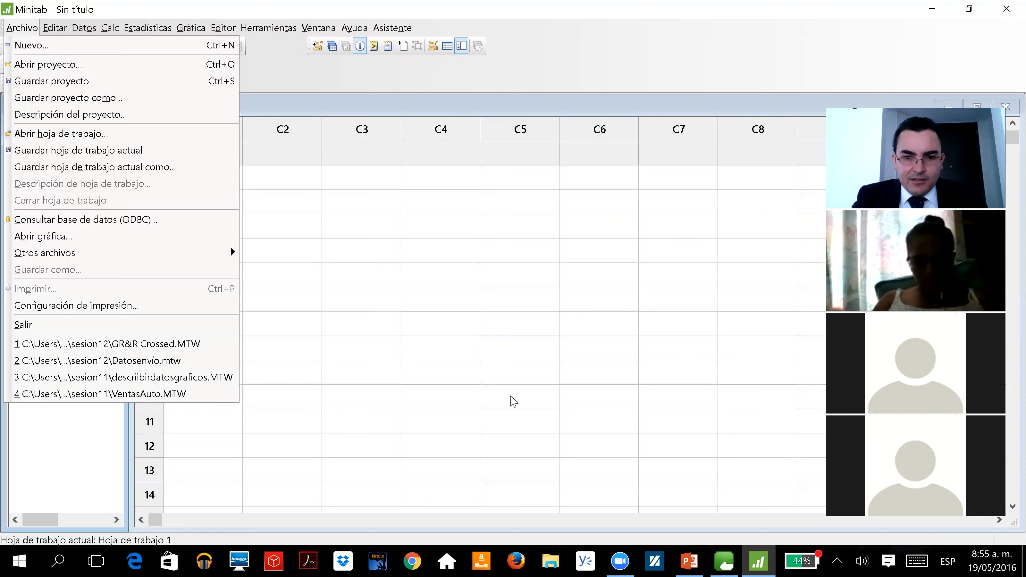
Switch to the PowerPoint workshop slide and check which worksheet file the first exercise requires
left_click(513, 402)
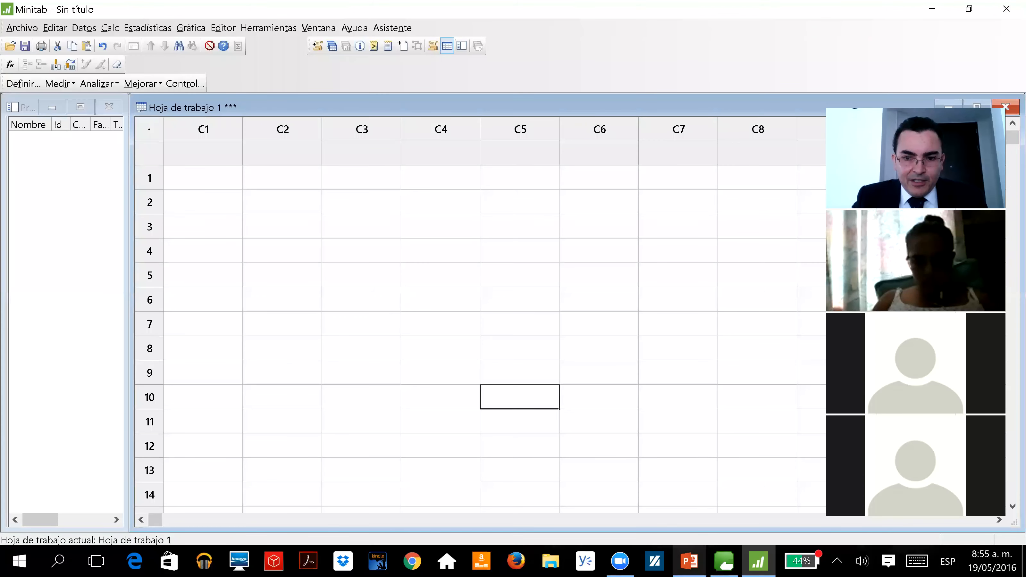
key("alt+Tab")
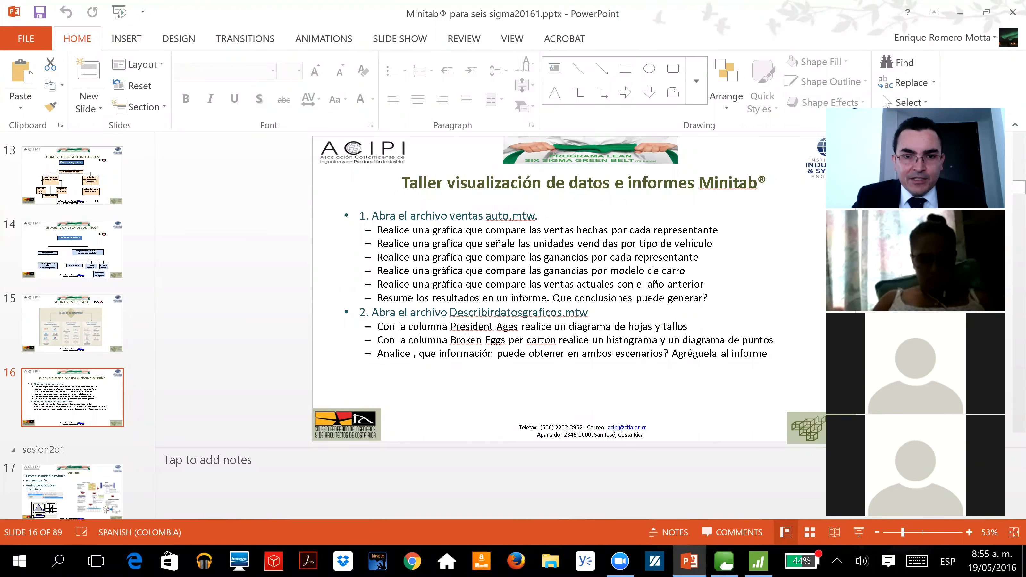
left_click_drag(449, 215, 536, 216)
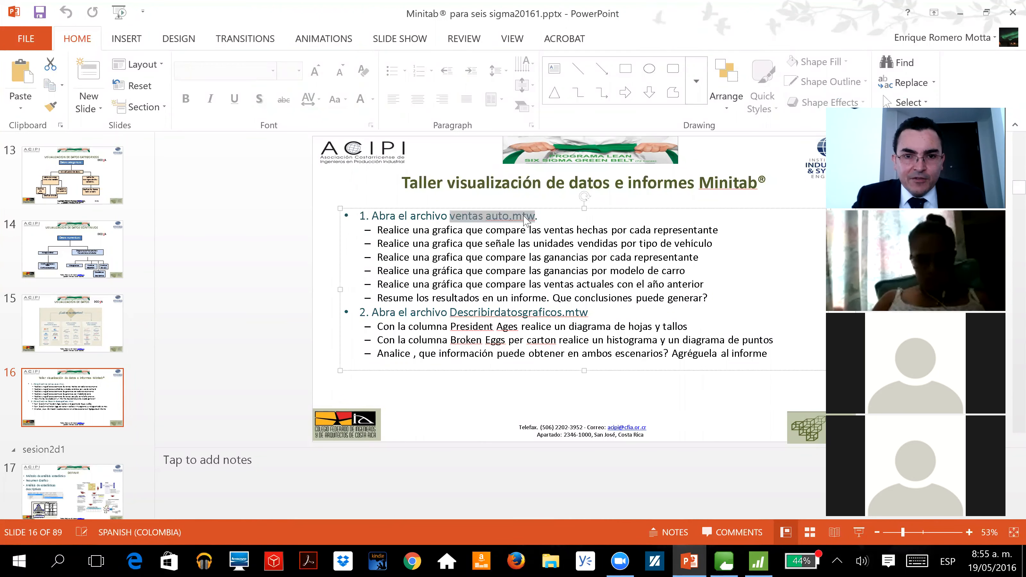
left_click(334, 230)
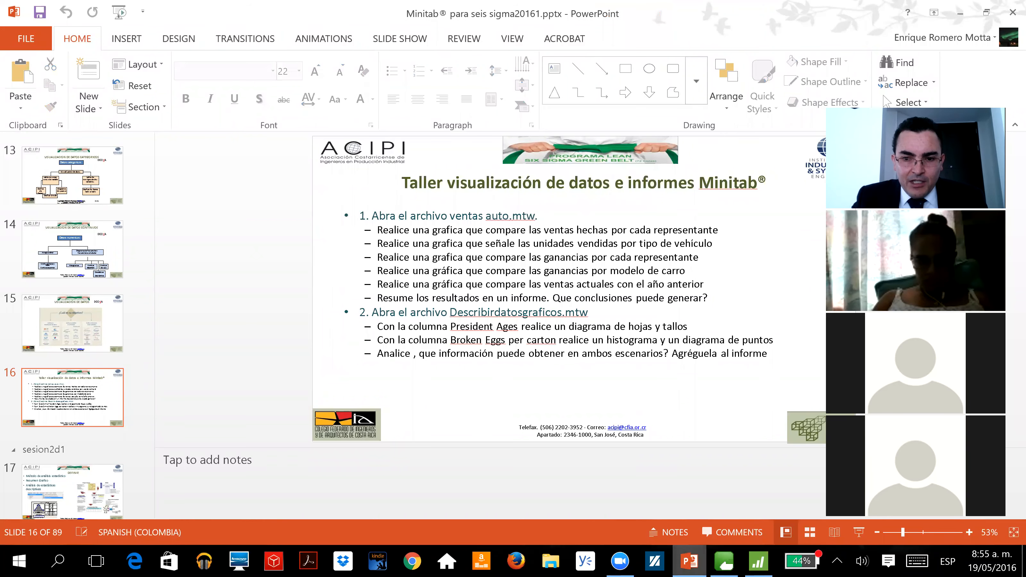
Switch back to Minitab and set its interface language to English (Inglés) in the general options
left_click(758, 561)
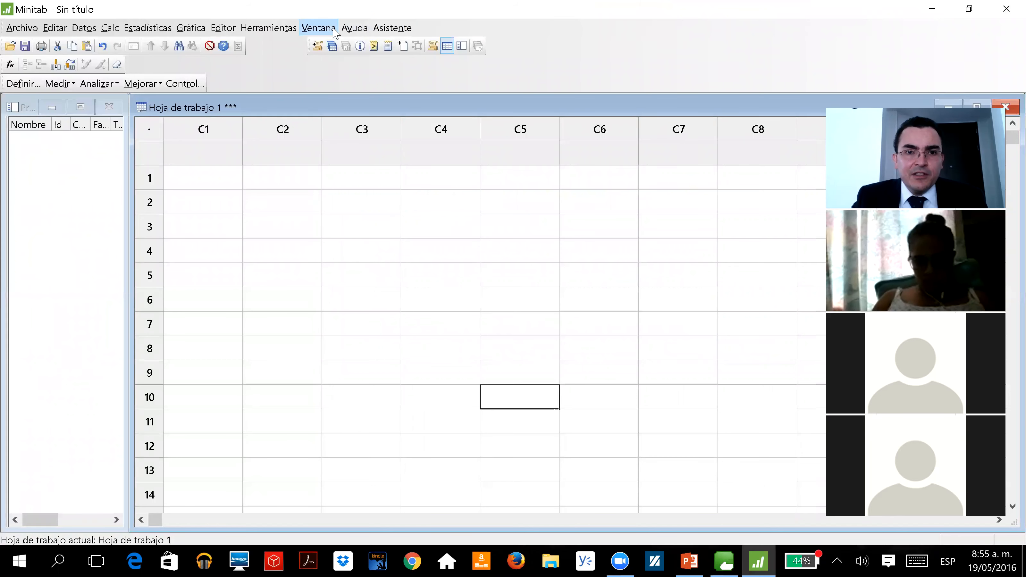
left_click(268, 27)
left_click(272, 153)
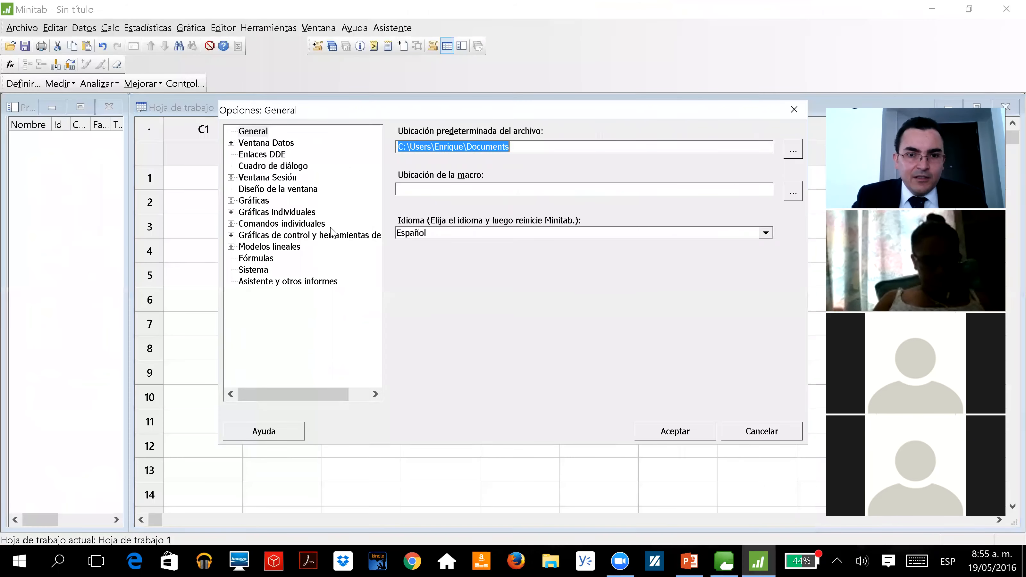
left_click(435, 239)
left_click(424, 257)
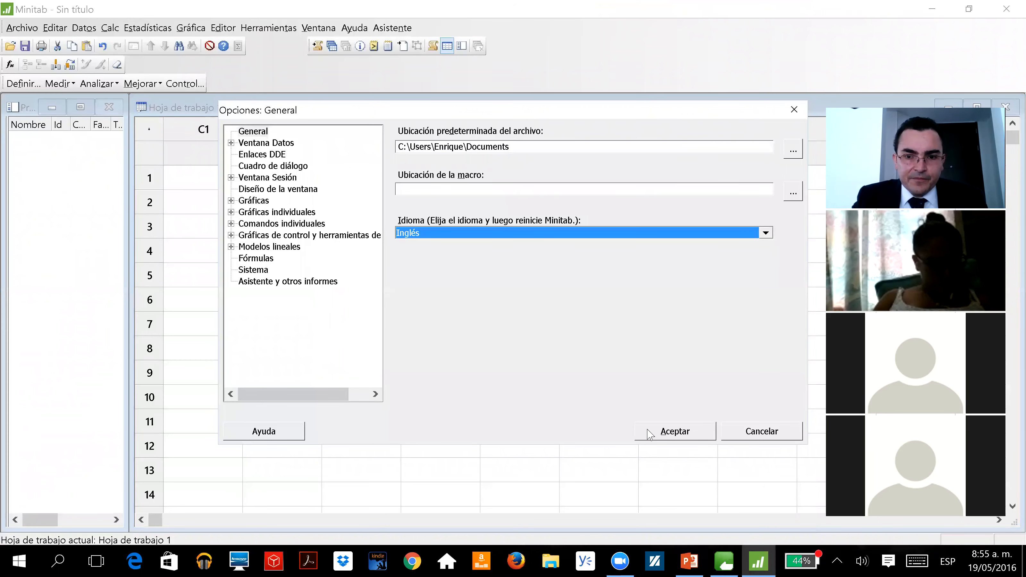
left_click(672, 432)
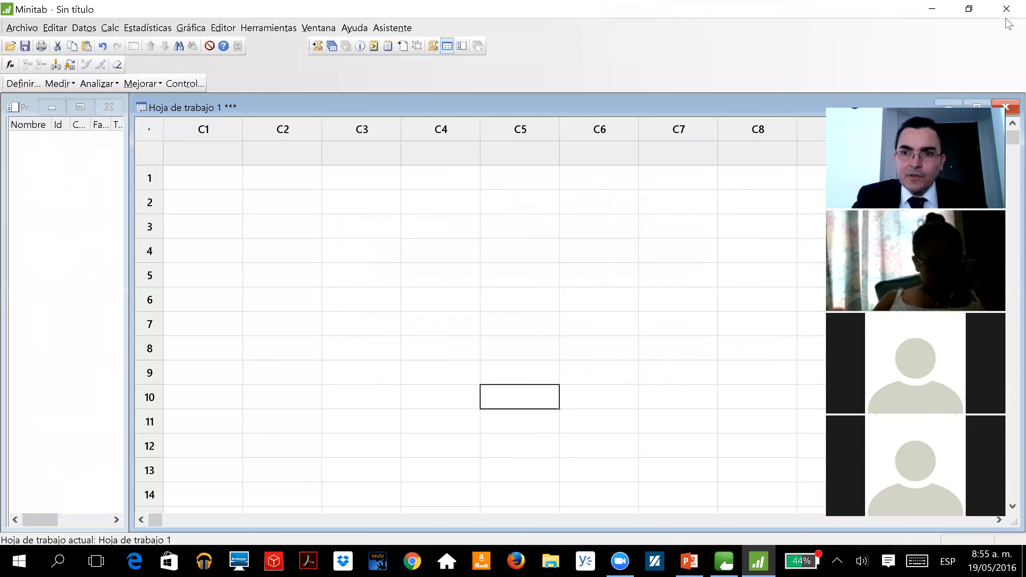
Close Minitab without saving the untitled project and launch it again
left_click(1006, 16)
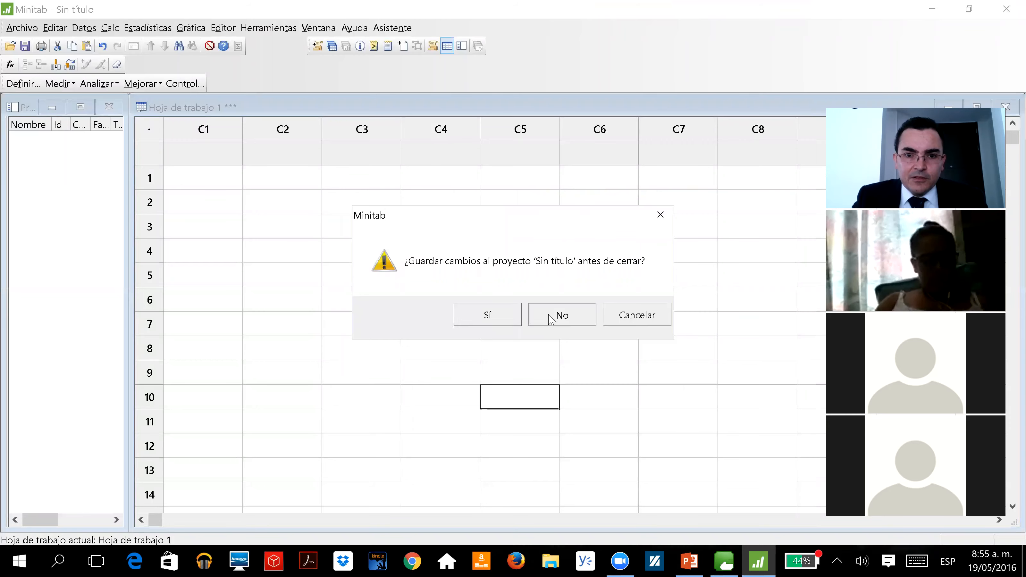
left_click(553, 319)
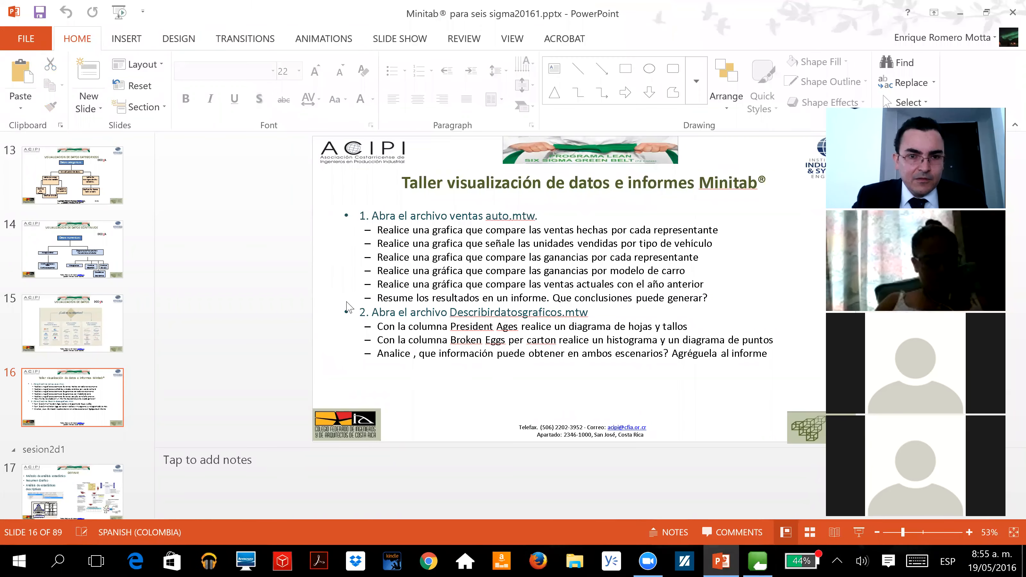
key("super")
left_click(314, 471)
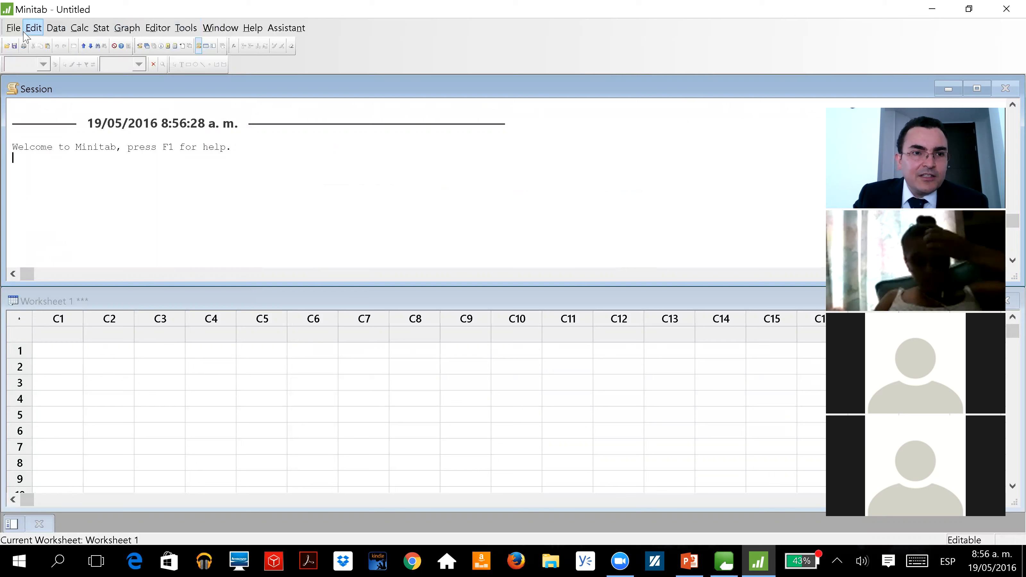
left_click(9, 30)
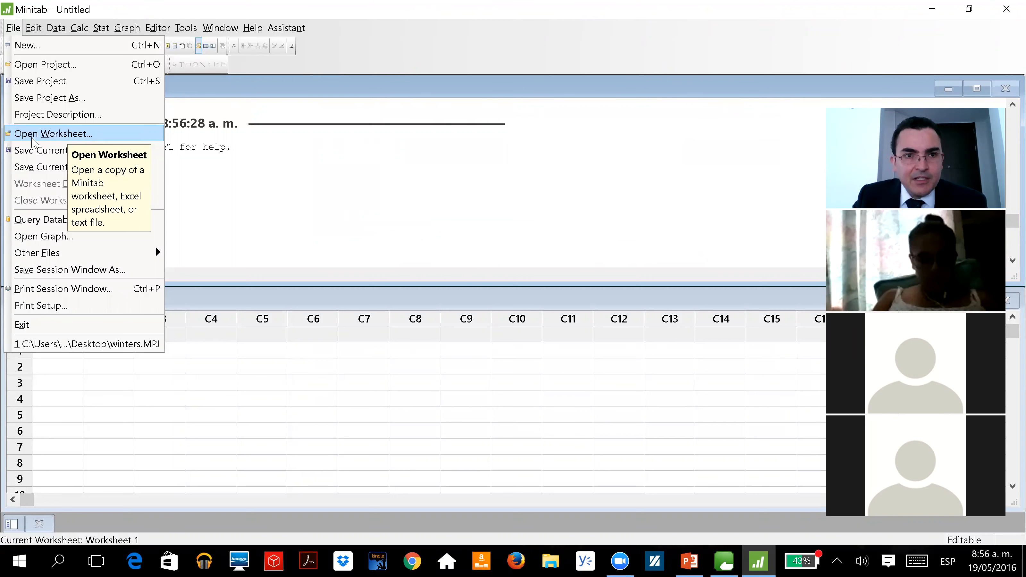
left_click(208, 179)
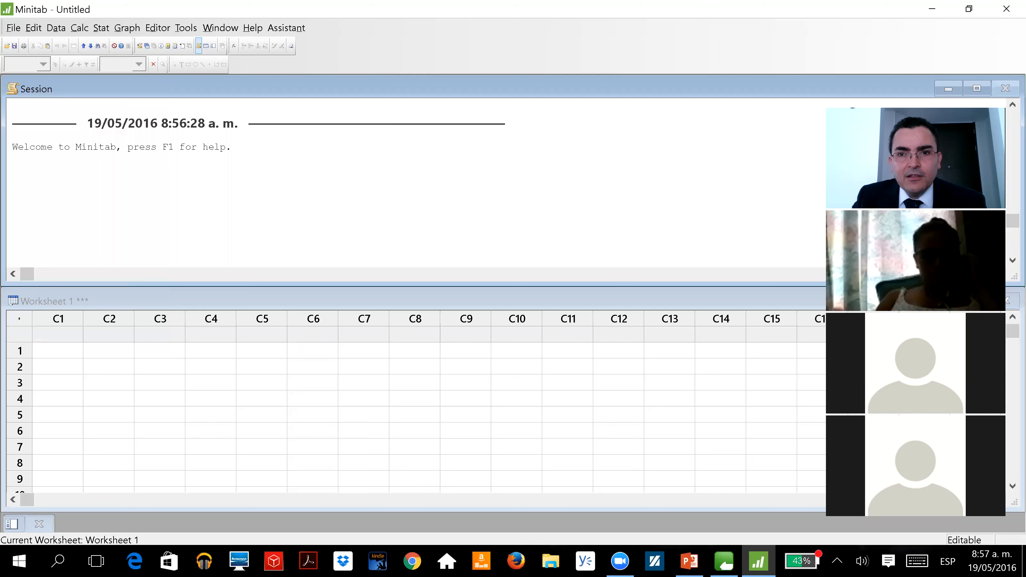
left_click(806, 62)
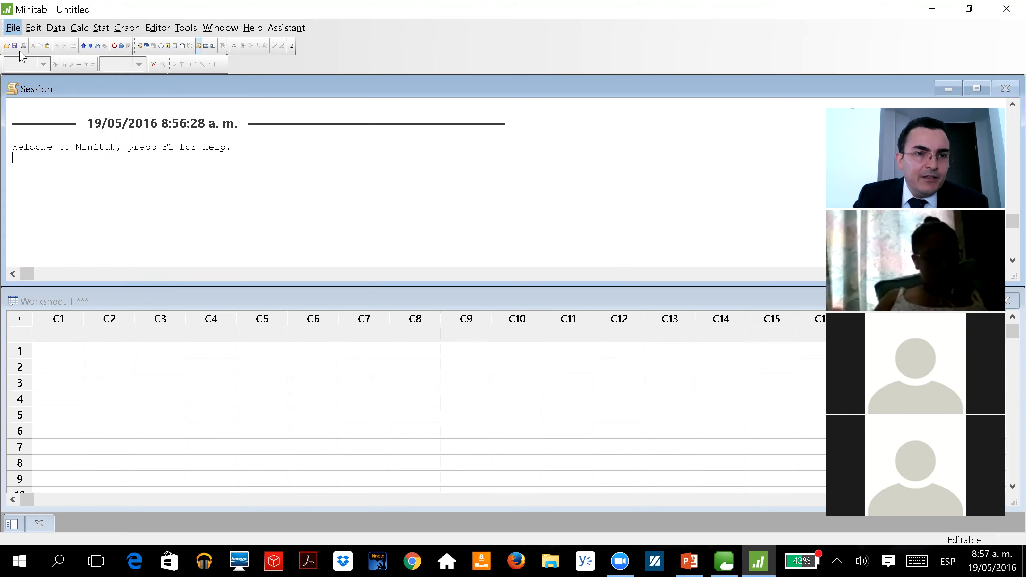
left_click(14, 28)
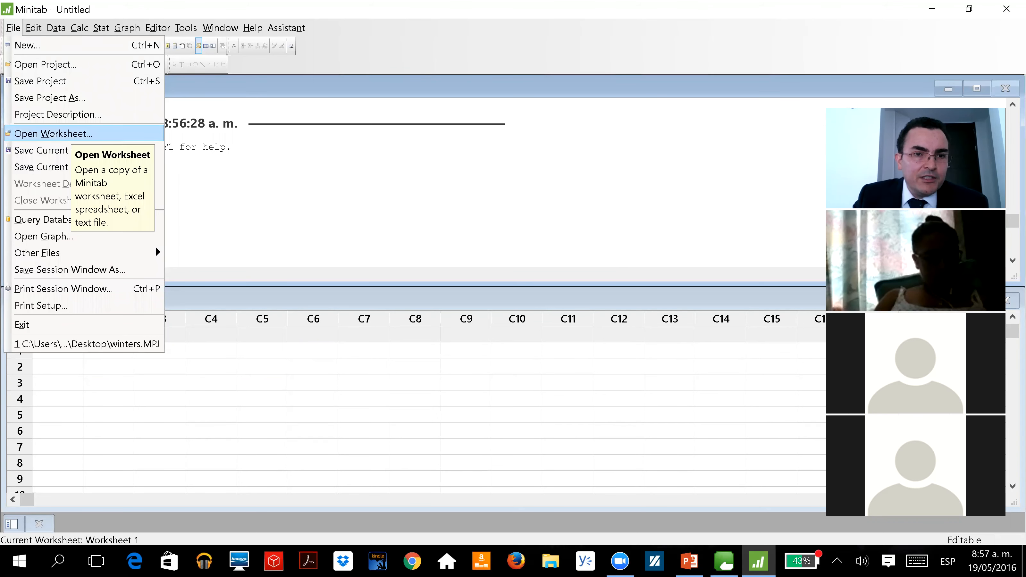
left_click(71, 134)
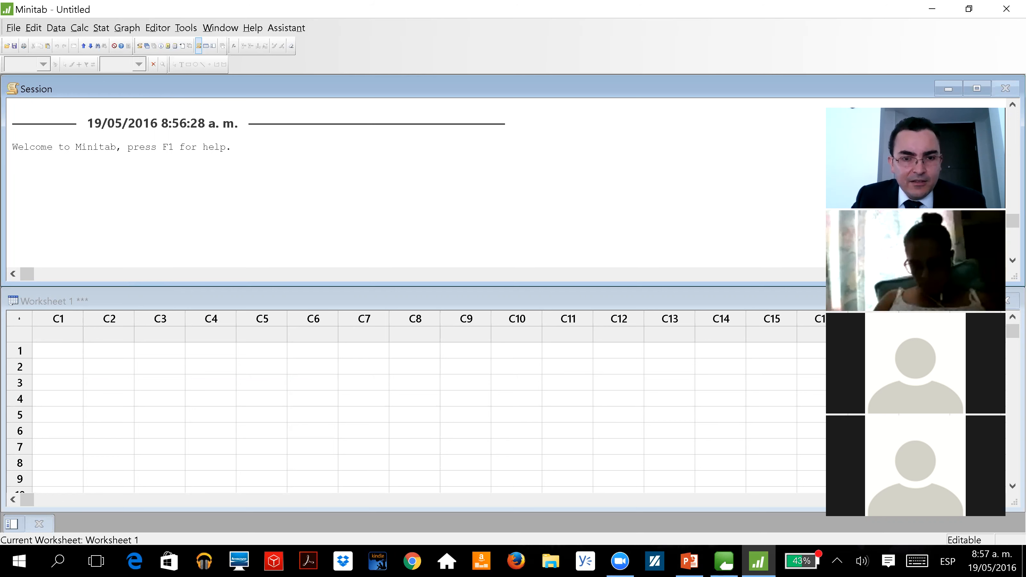
Start opening a worksheet and browse through the OneDrive - e-supplier folder
left_click(13, 27)
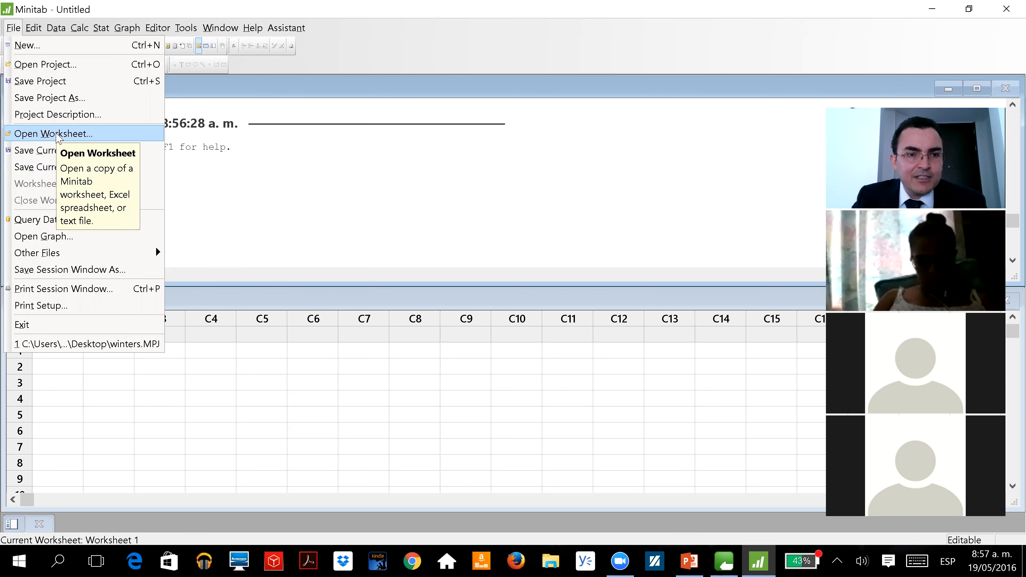
left_click(59, 135)
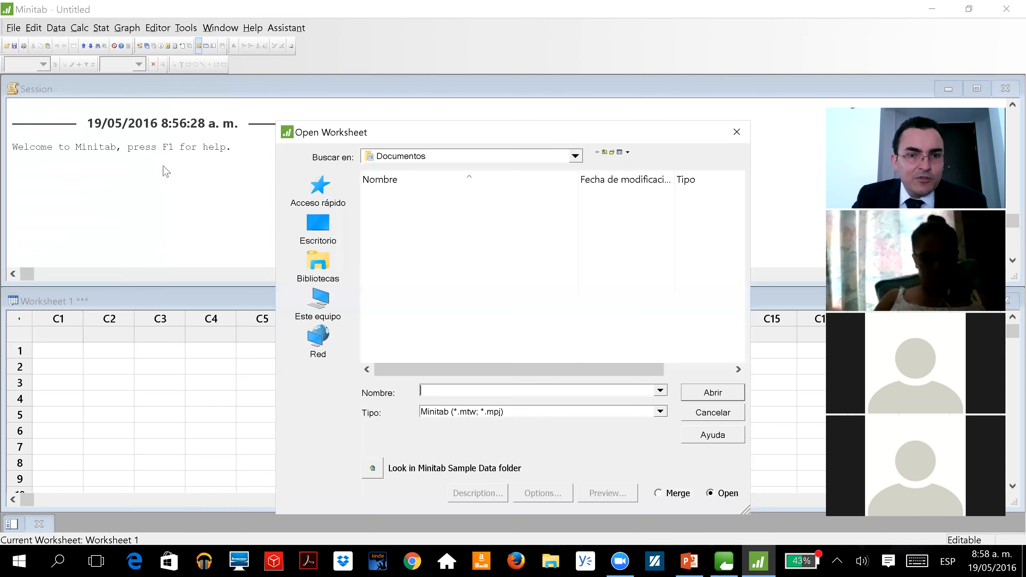
left_click_drag(318, 137, 210, 127)
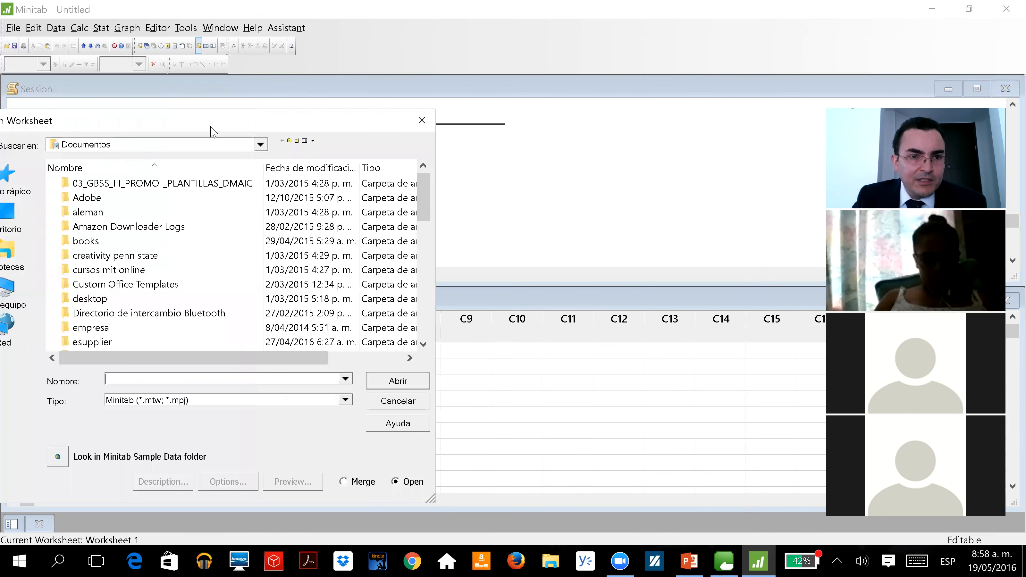
left_click(263, 152)
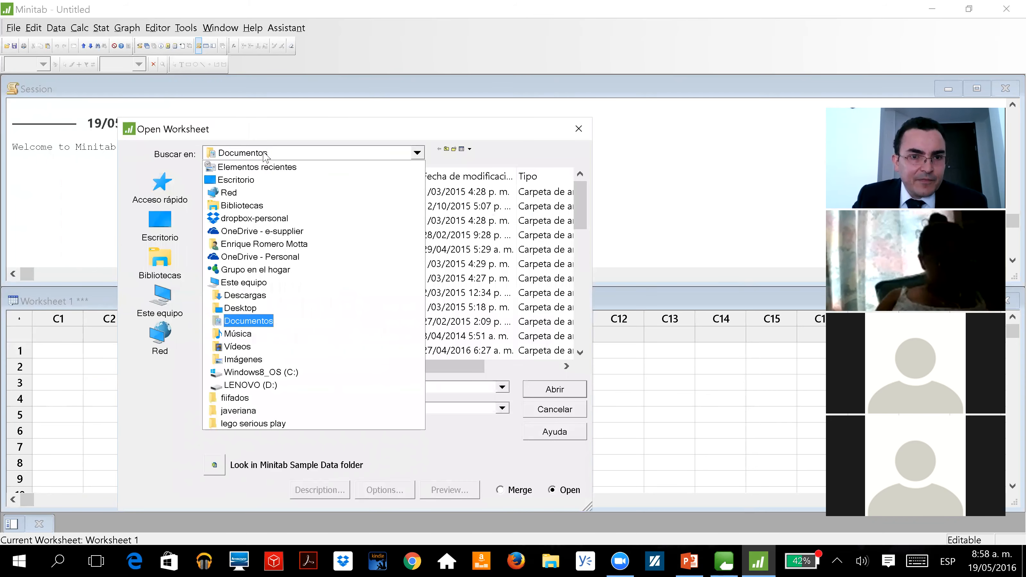
left_click(238, 234)
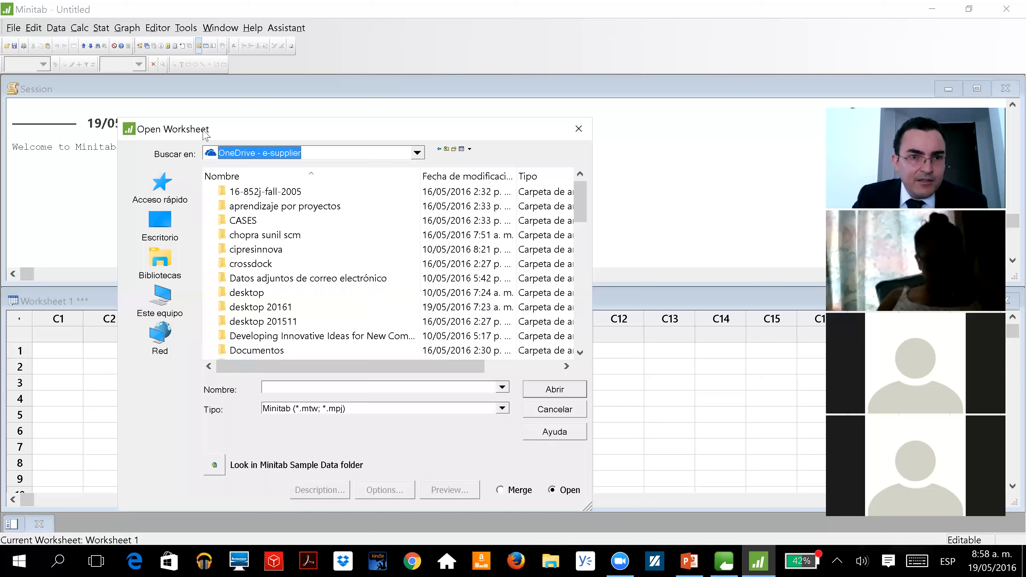
left_click_drag(592, 133, 470, 116)
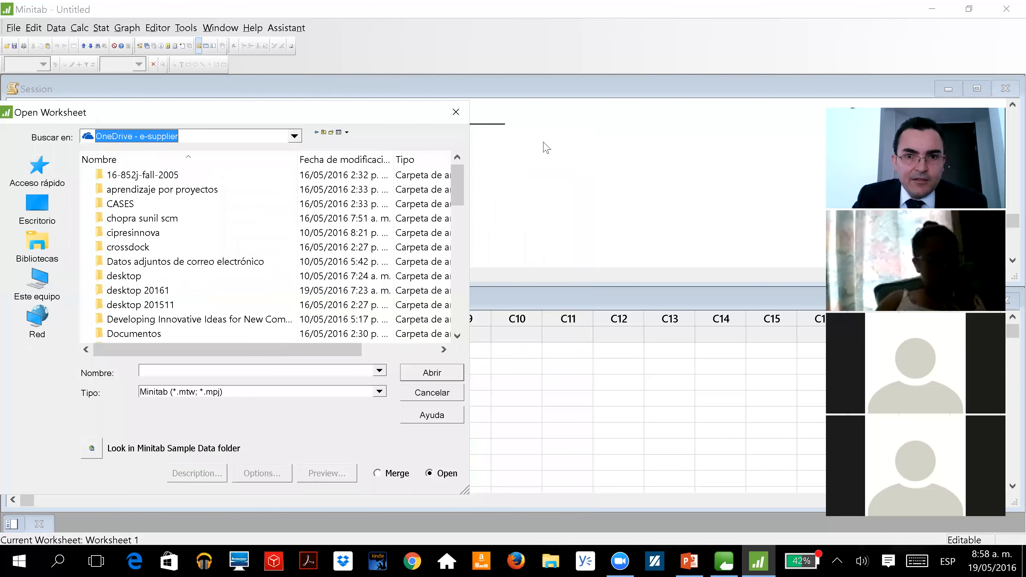
left_click_drag(458, 186, 440, 273)
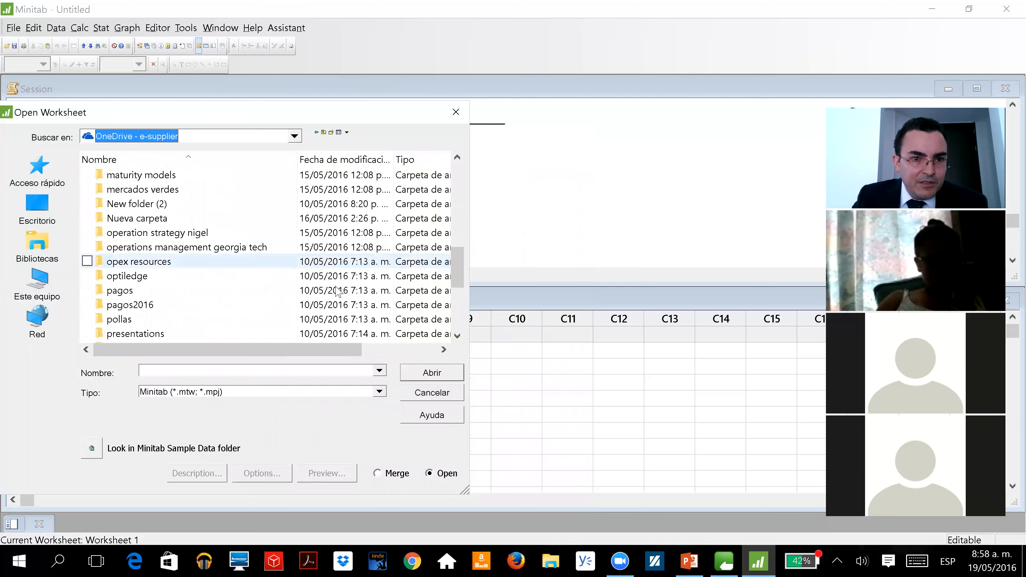
Browse into presentations, lean six sigma online costa rica, datos, sesion11, select VentasAuto.MTW, and cancel opening it
left_click(123, 335)
double_click(123, 335)
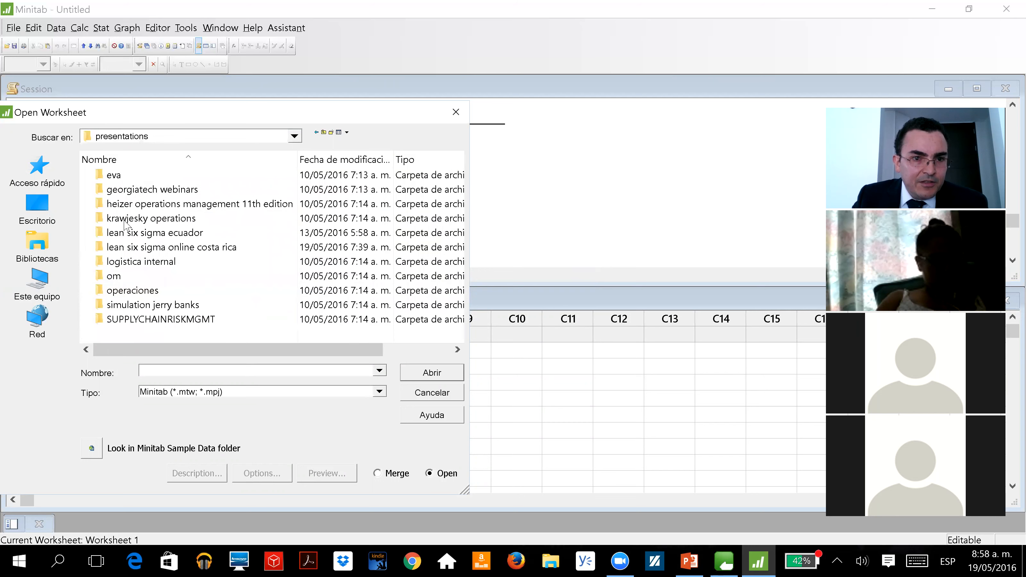
left_click(181, 248)
double_click(181, 248)
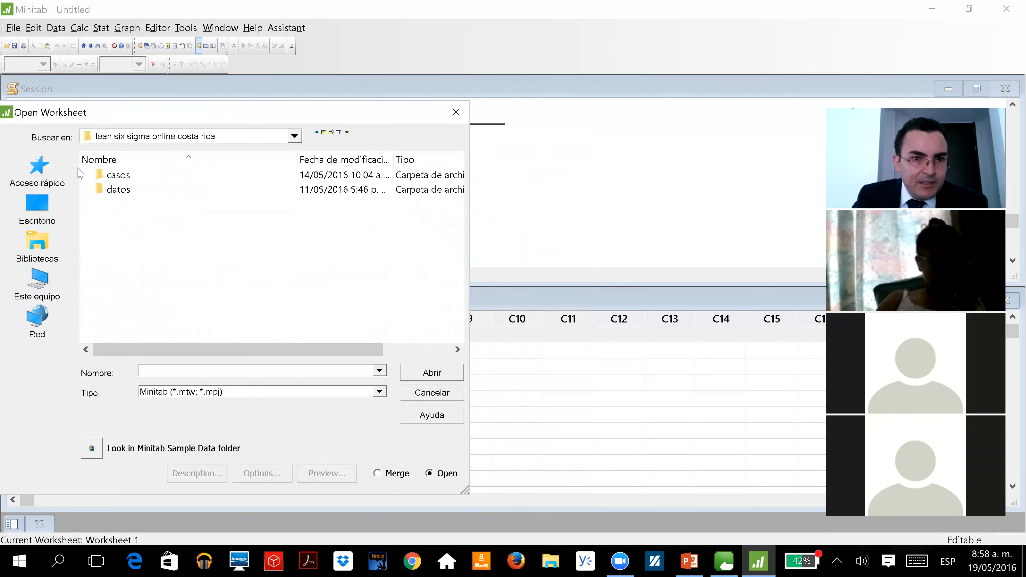
double_click(101, 190)
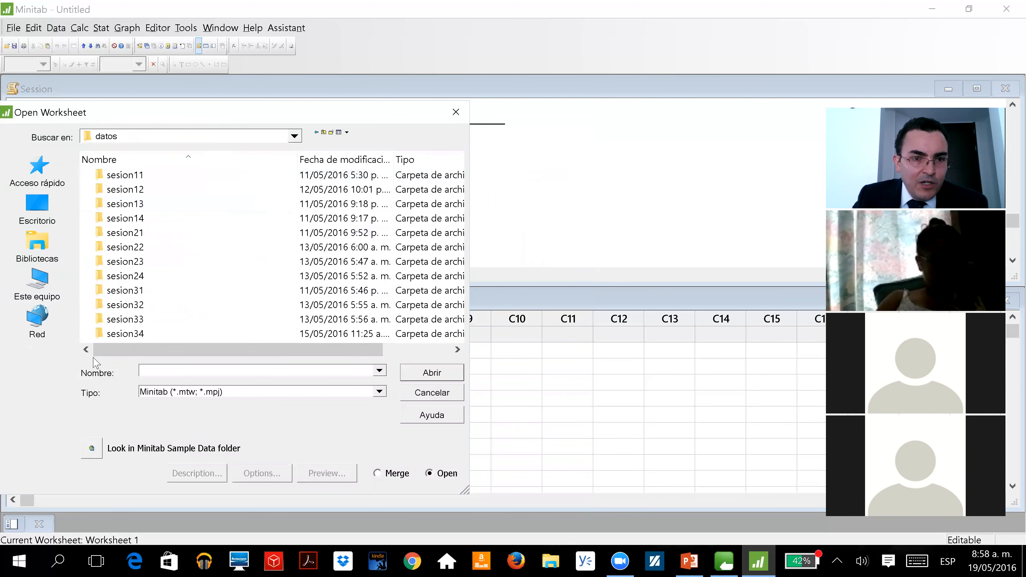
left_click(135, 178)
double_click(135, 178)
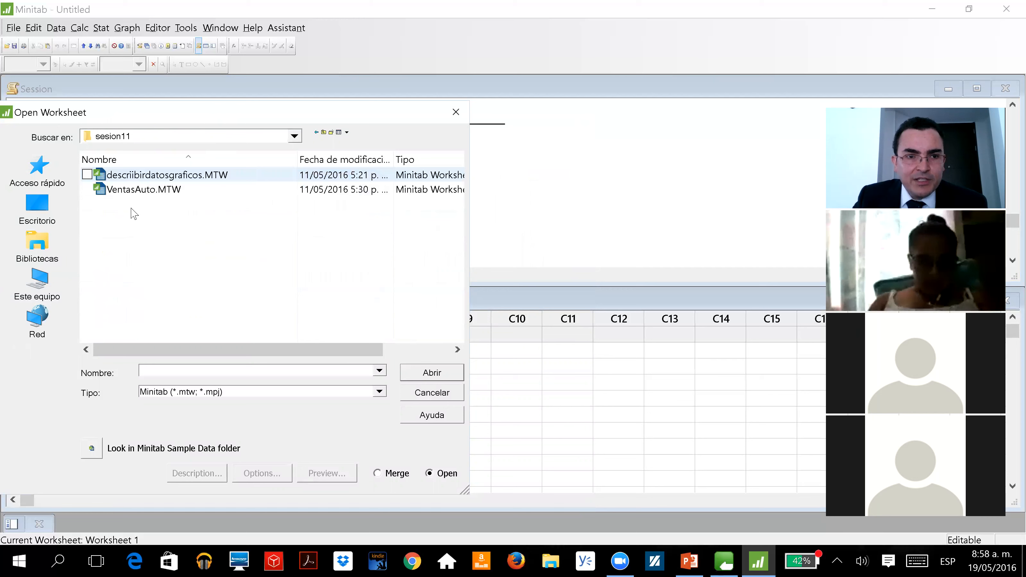
left_click(136, 192)
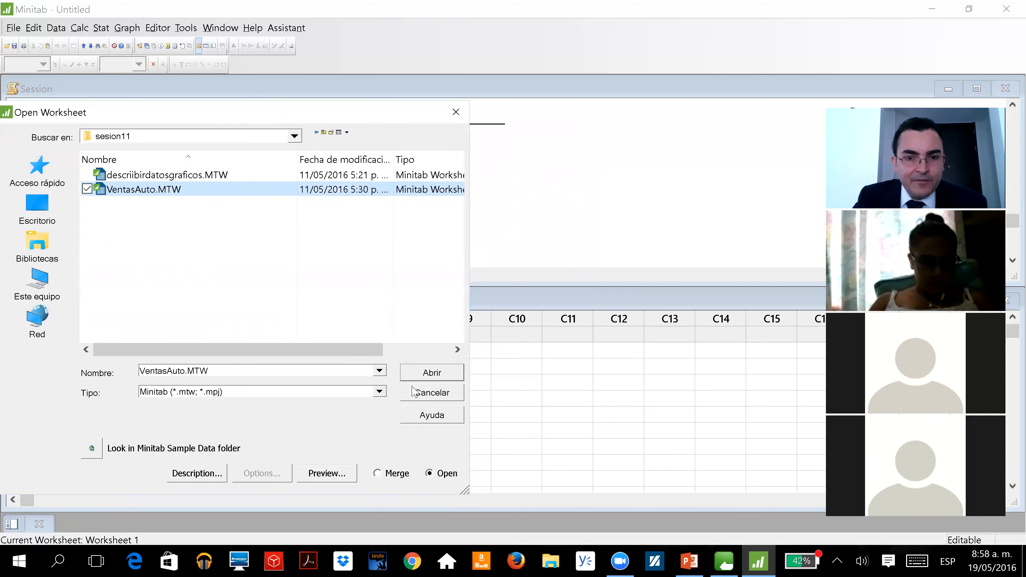
left_click(431, 392)
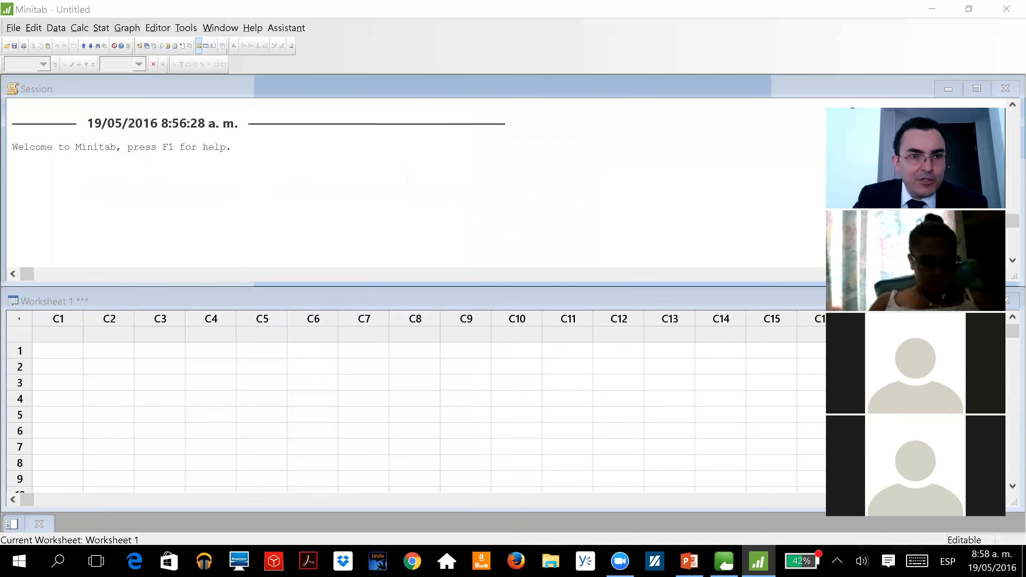
Start opening a project and browse through OneDrive - e-supplier, presentations and lean six sigma online costa rica to the sesion11 data folder
left_click(12, 29)
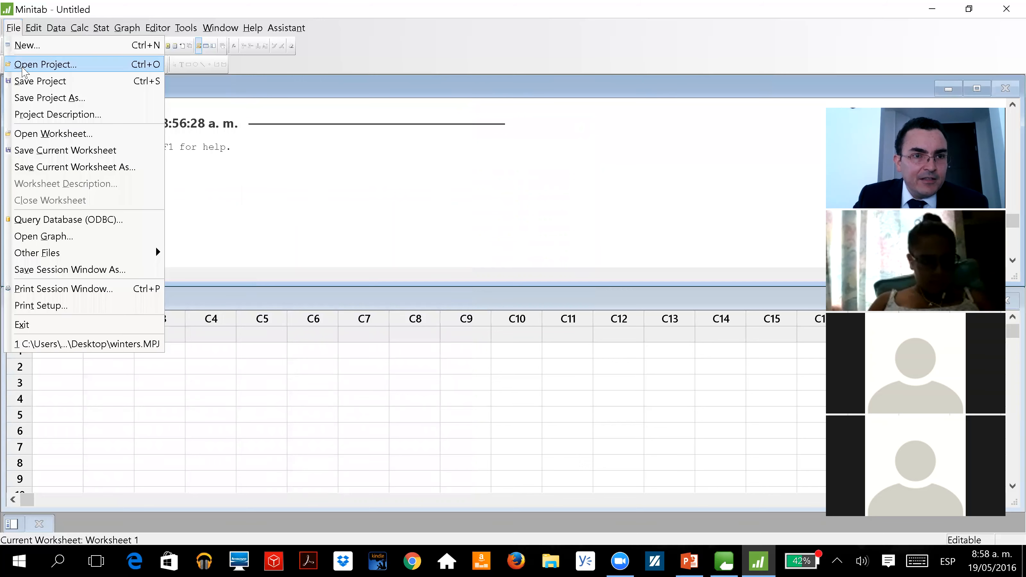
left_click(337, 219)
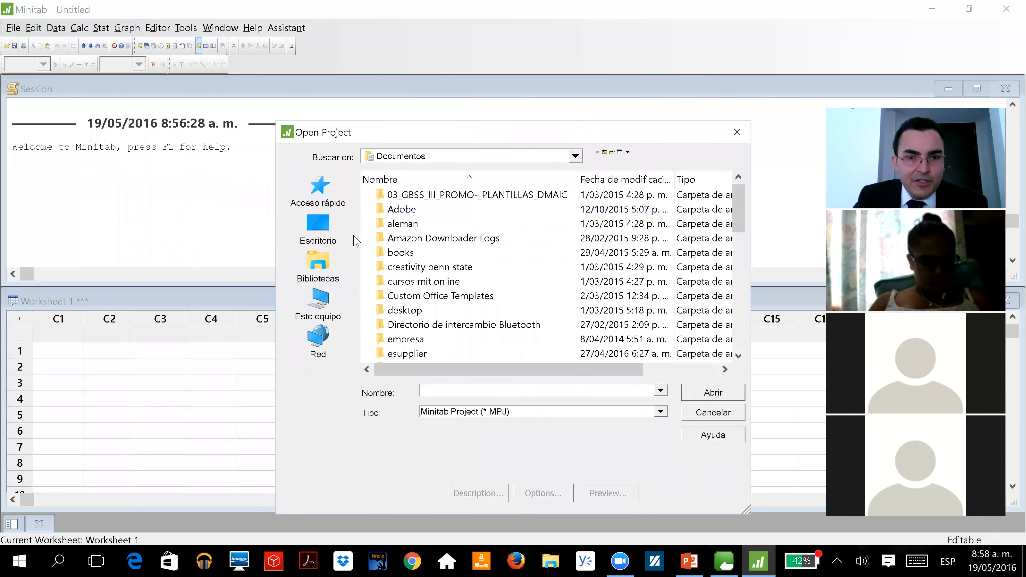
left_click(575, 156)
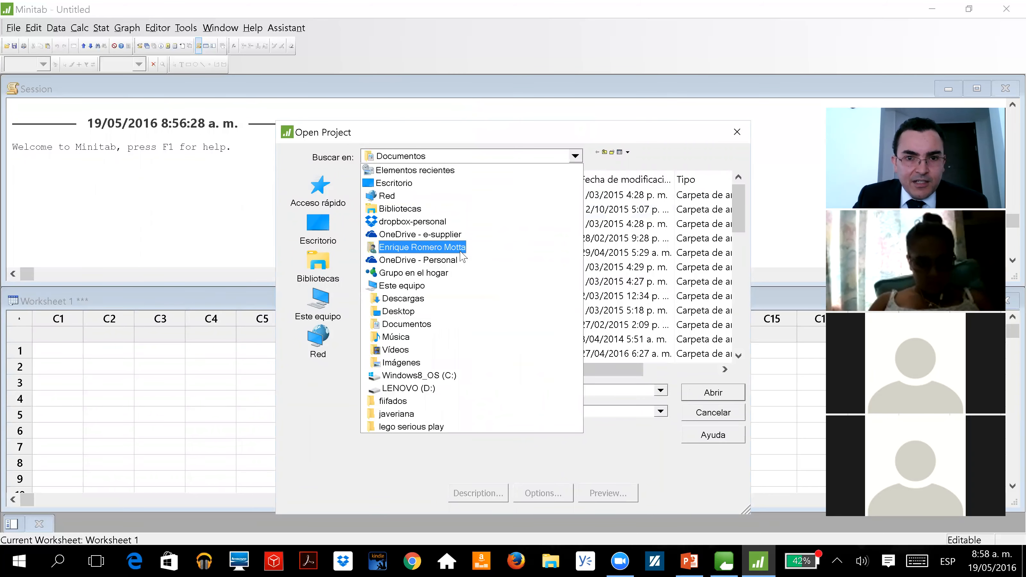
left_click(464, 240)
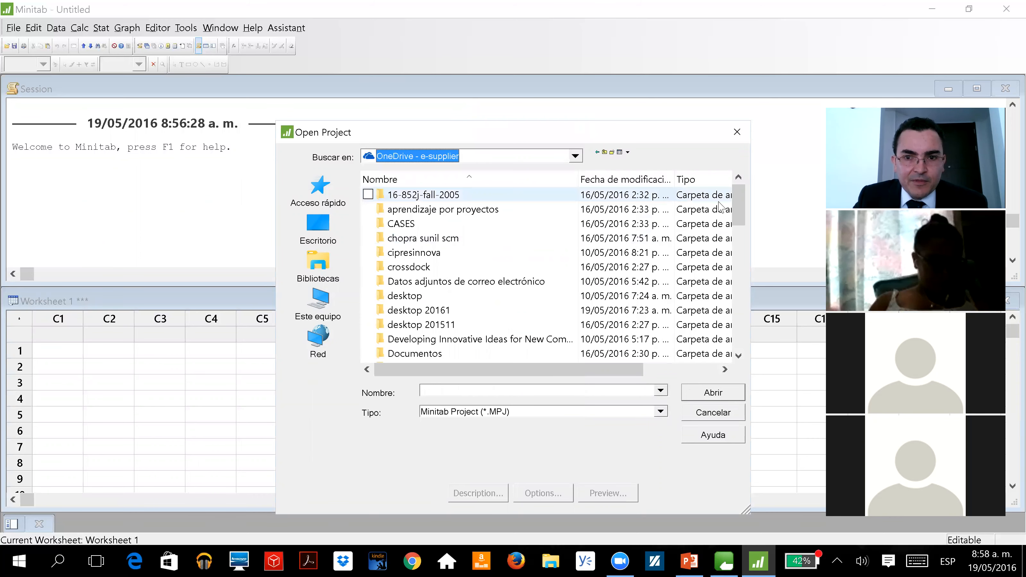
scroll(729, 237, "down", 8)
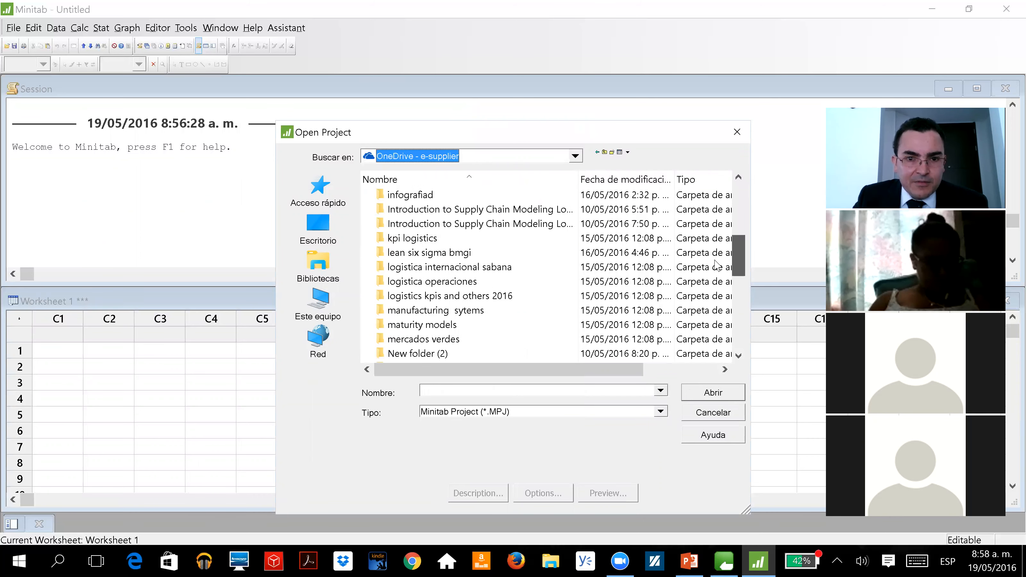
scroll(703, 287, "down", 1)
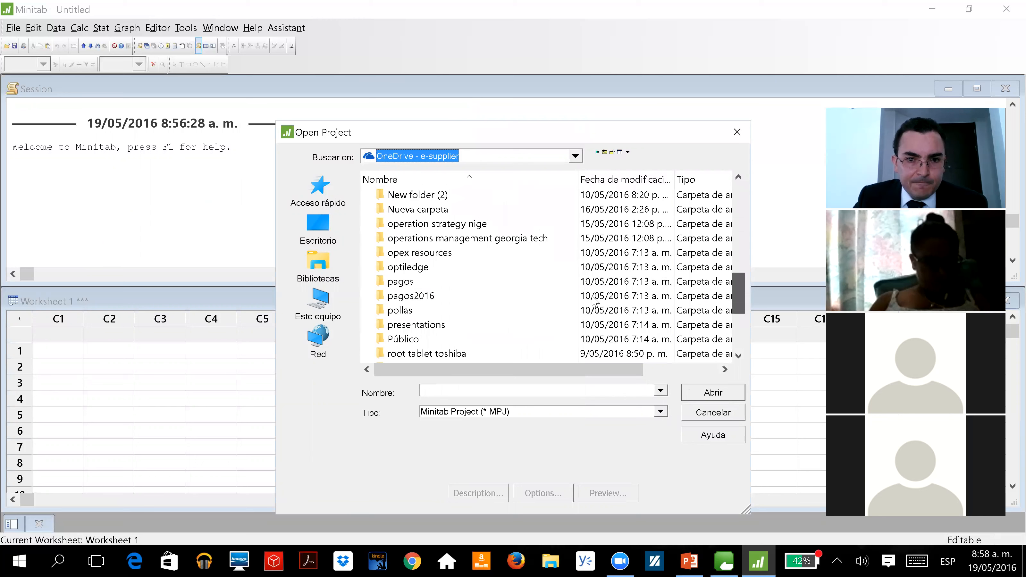
double_click(395, 326)
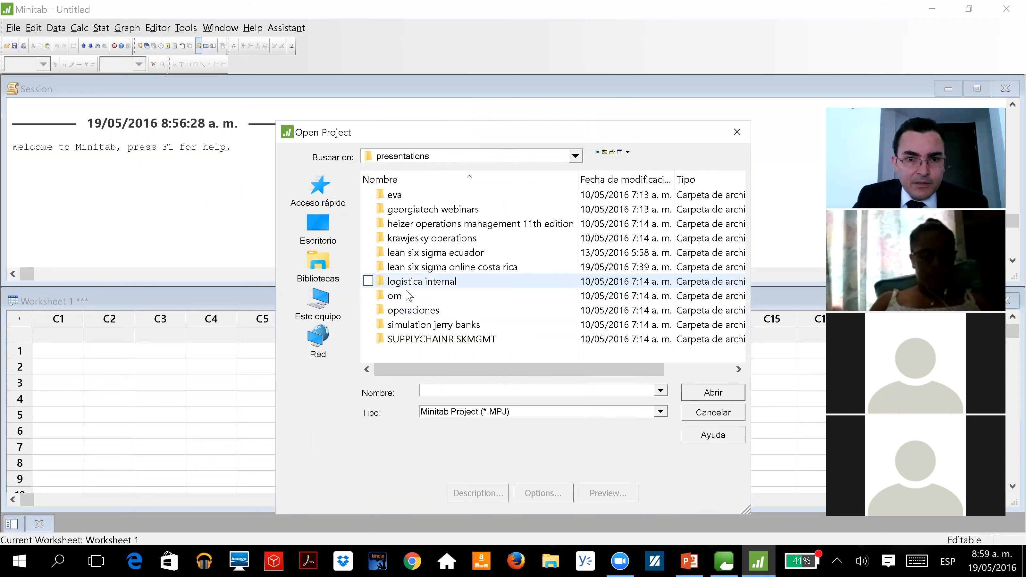
left_click(446, 269)
double_click(446, 268)
double_click(403, 210)
double_click(402, 197)
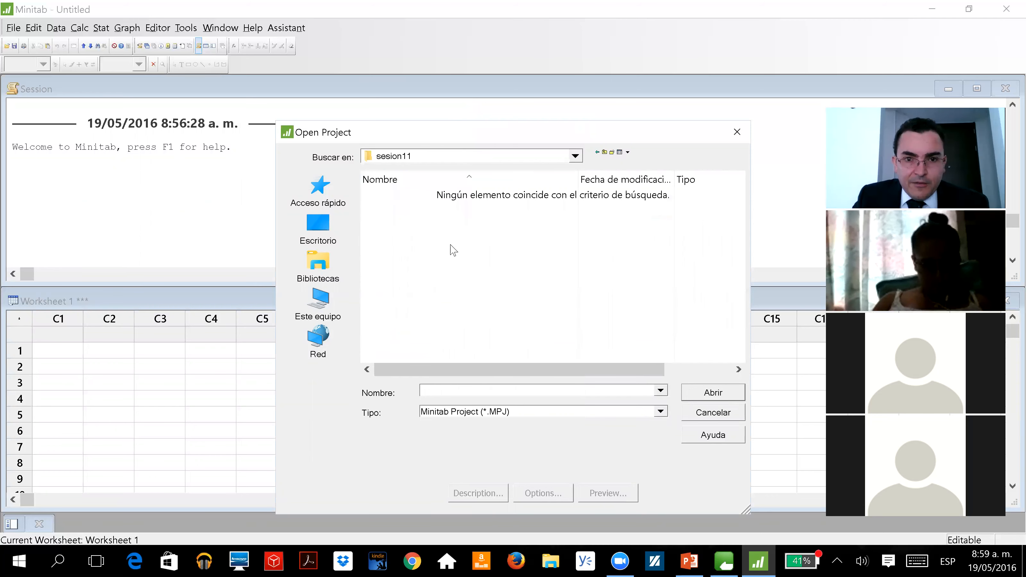
Set the file type filter to All Files (*.*), try to open VentasAuto.MTW as a project, and highlight the resulting session message
left_click(660, 411)
left_click(560, 436)
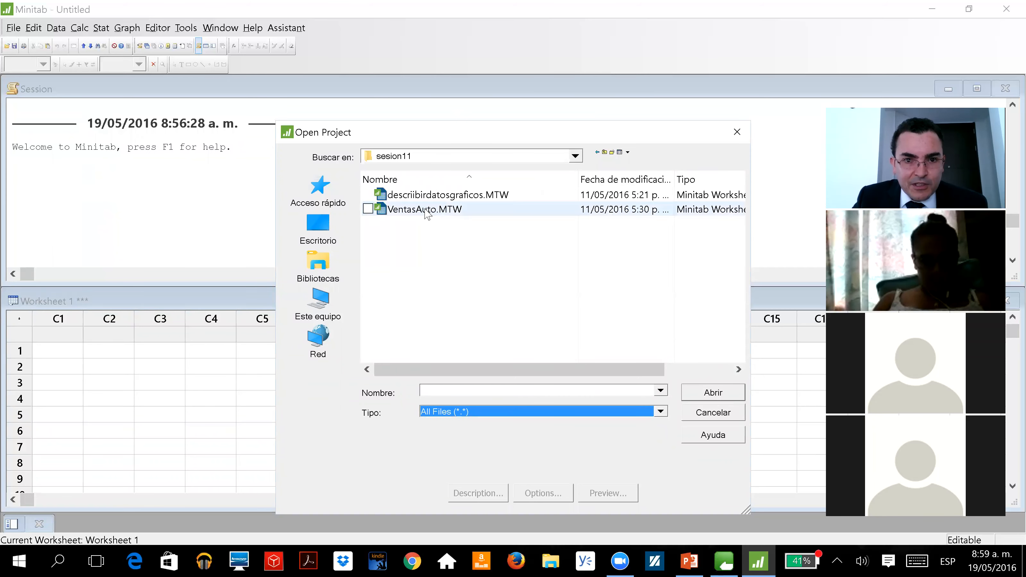
left_click(427, 211)
left_click(689, 393)
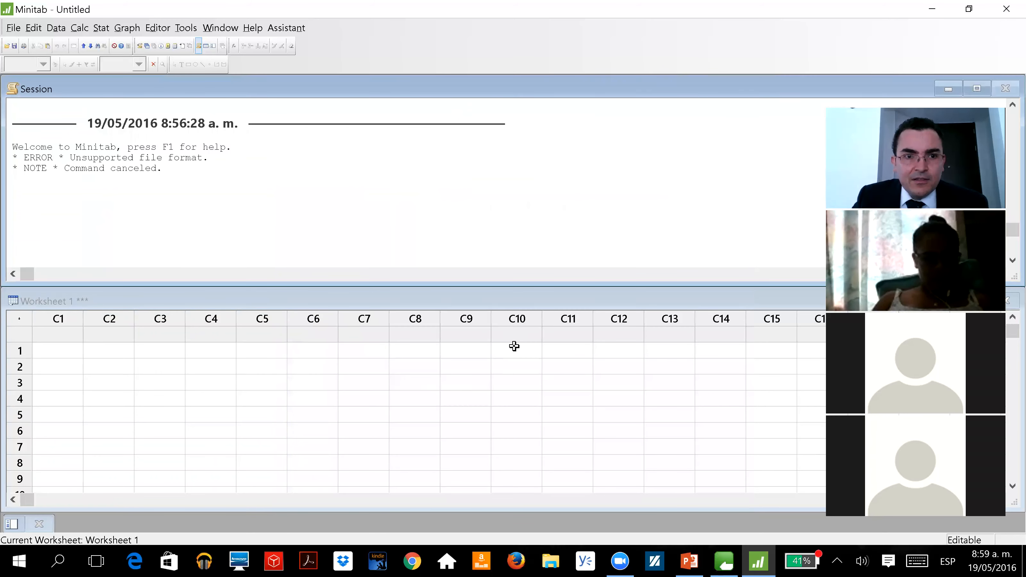
left_click_drag(19, 157, 210, 157)
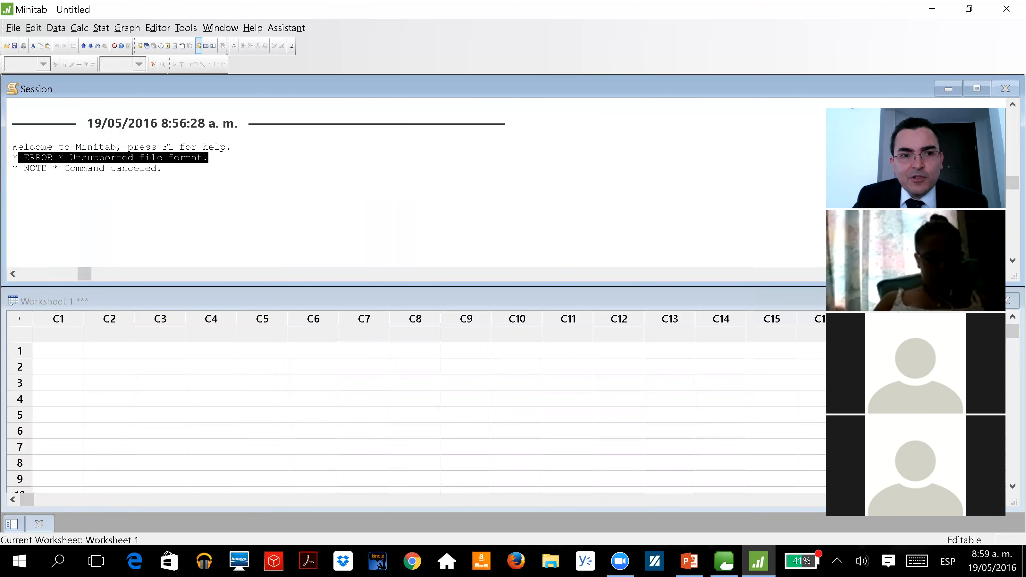
left_click(13, 178)
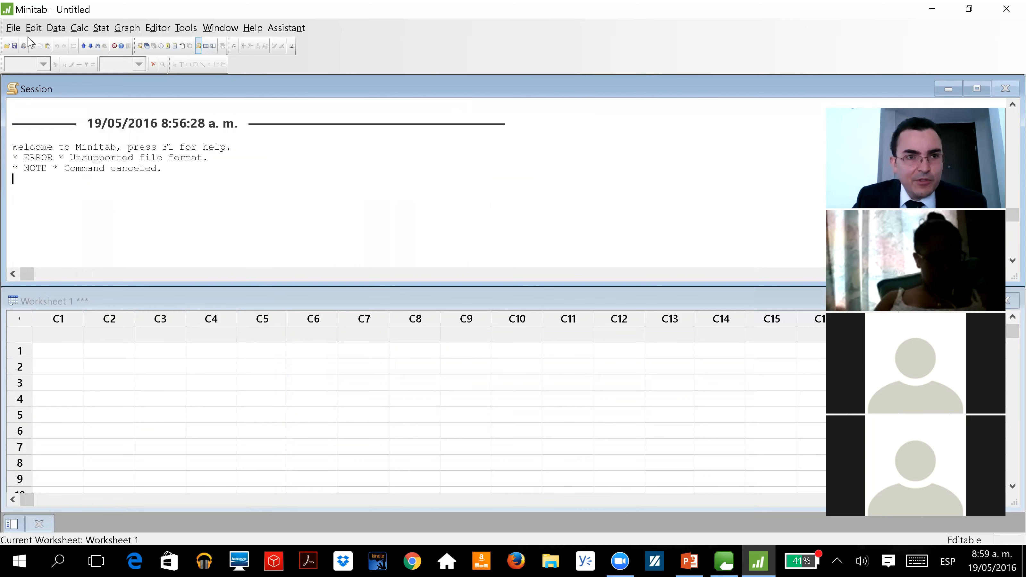
Try again to open a worksheet with the Open Worksheet command
left_click(13, 28)
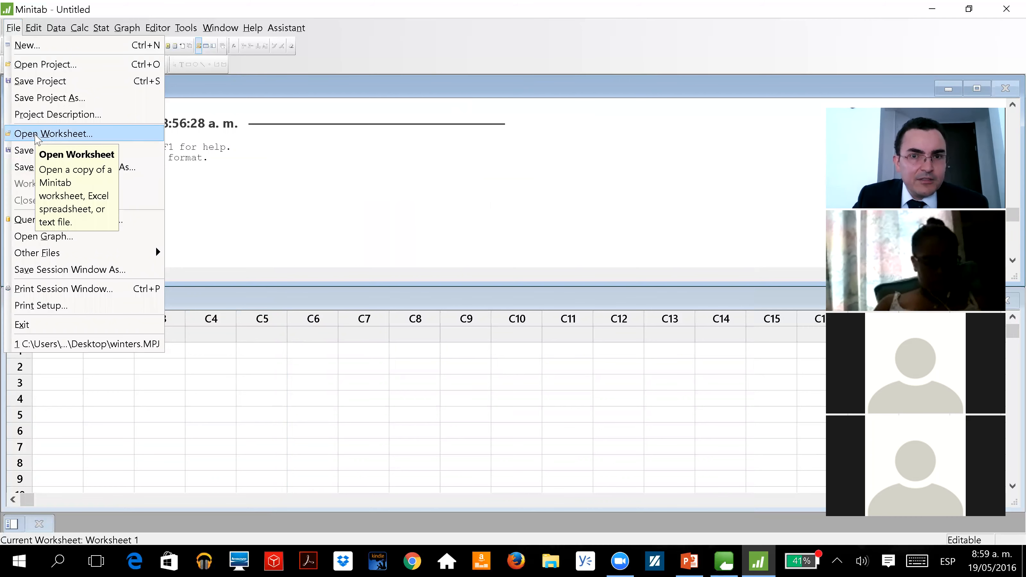
left_click(174, 168)
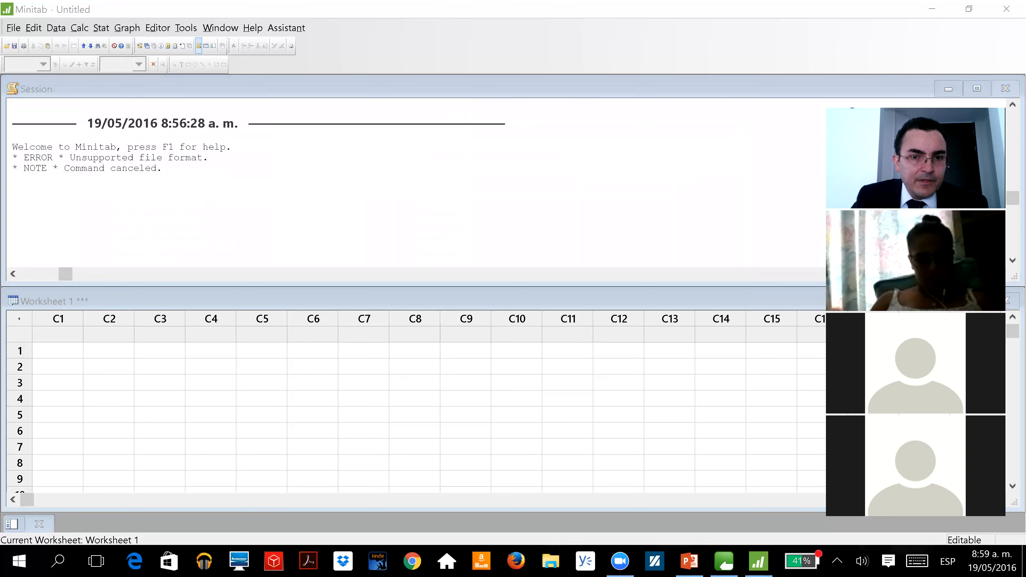
left_click(634, 132)
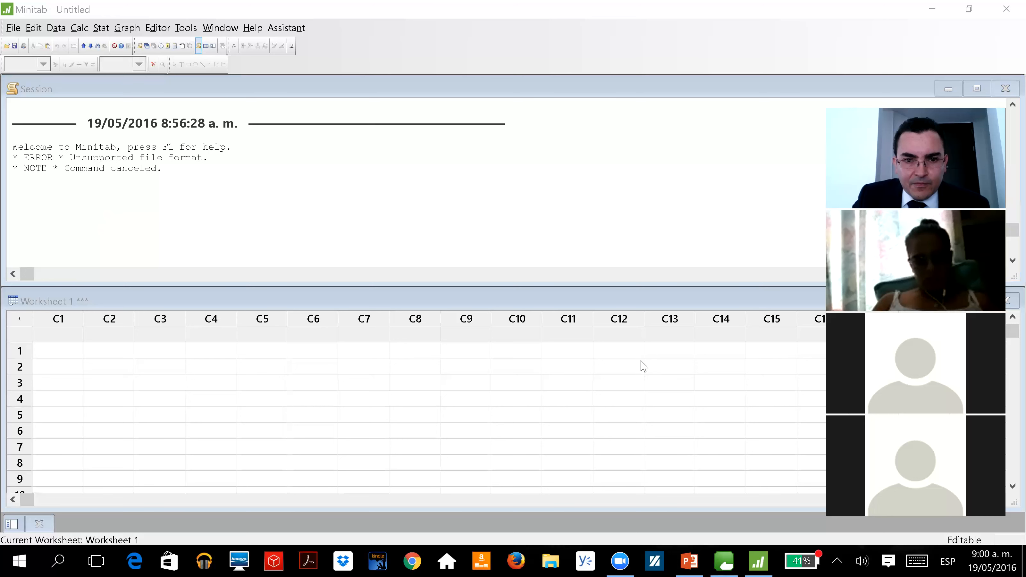
left_click(962, 42)
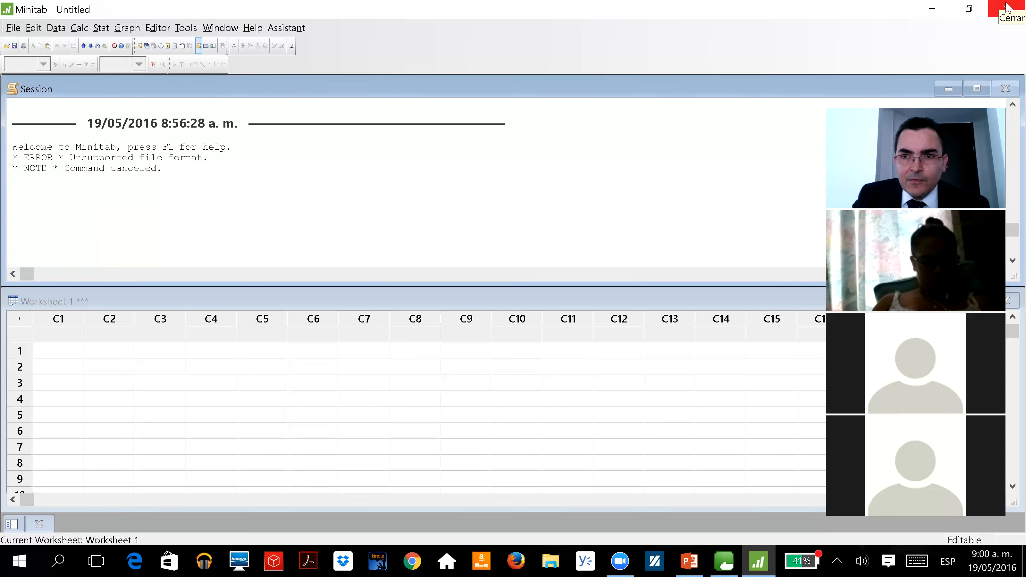
Close Minitab without saving the untitled project and relaunch it
left_click(1003, 15)
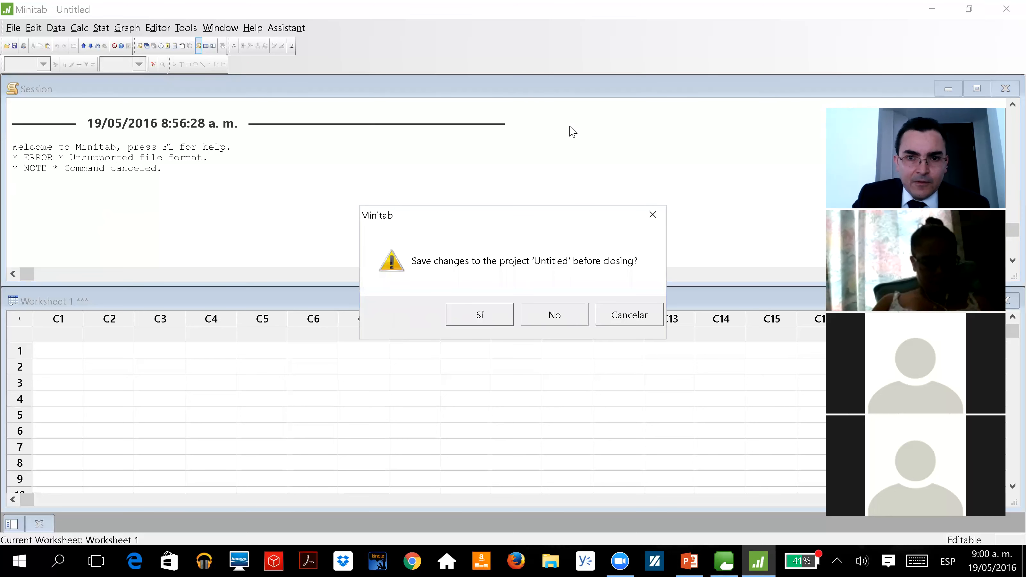
left_click(553, 315)
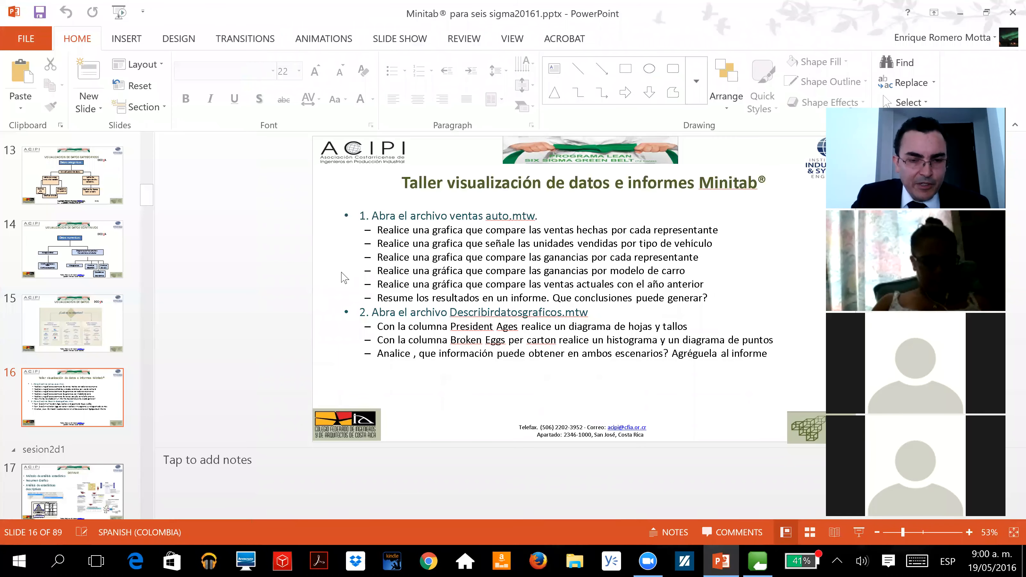
key("super")
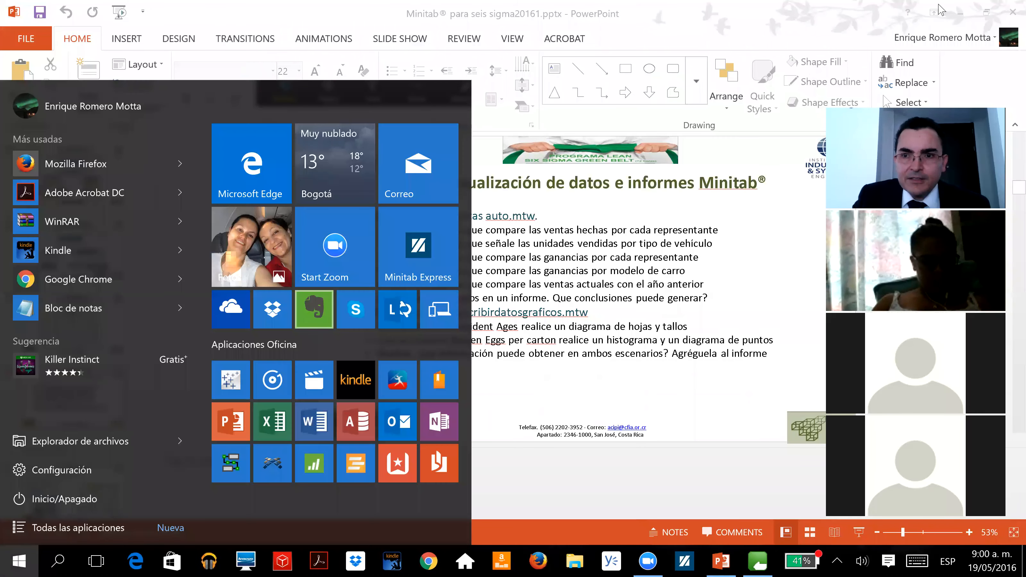
left_click(318, 461)
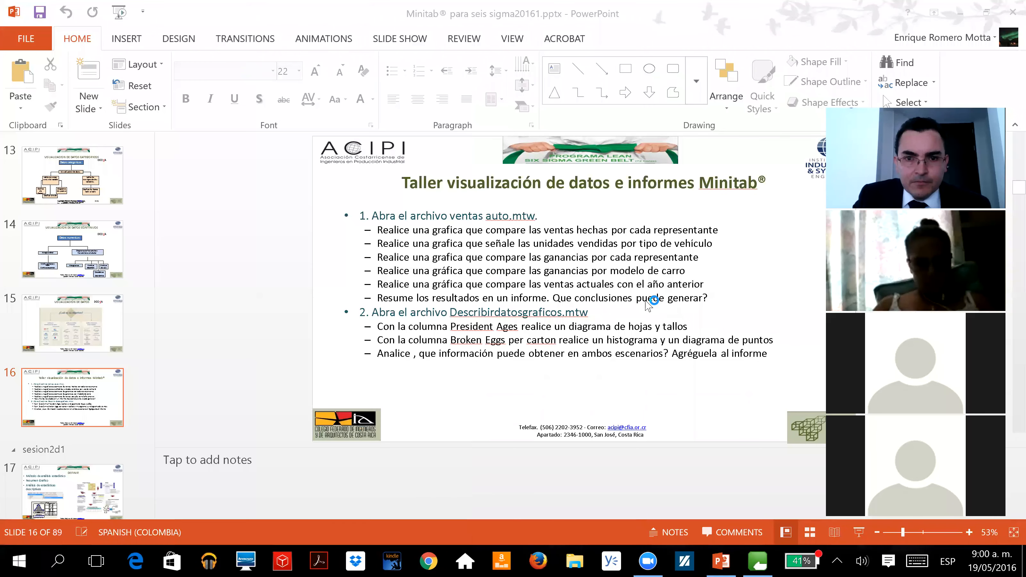
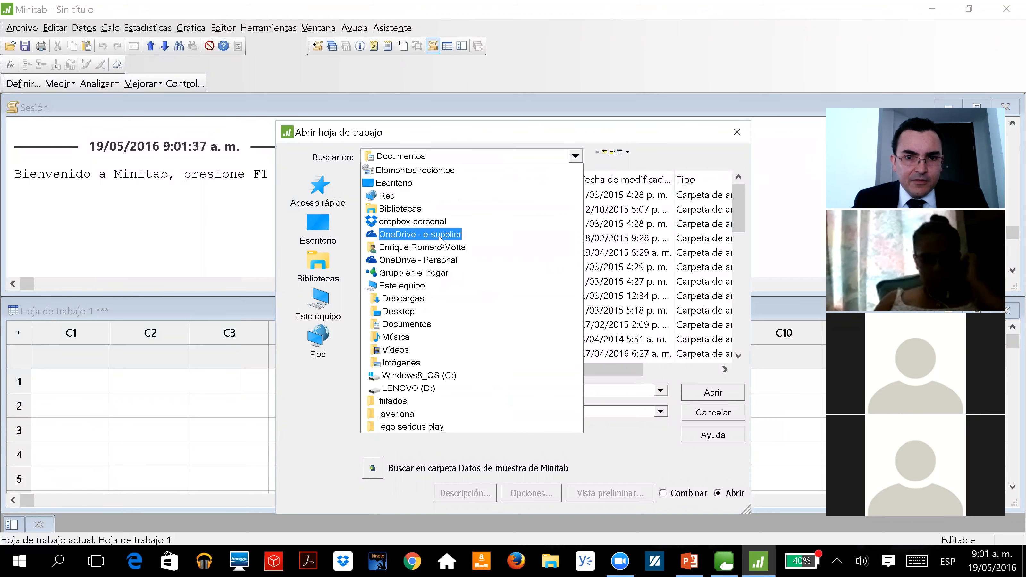
Browse through OneDrive - e-supplier, presentations, lean six sigma online costa rica and datos to the sesion11 folder
left_click(439, 235)
left_click_drag(739, 222, 707, 326)
double_click(416, 296)
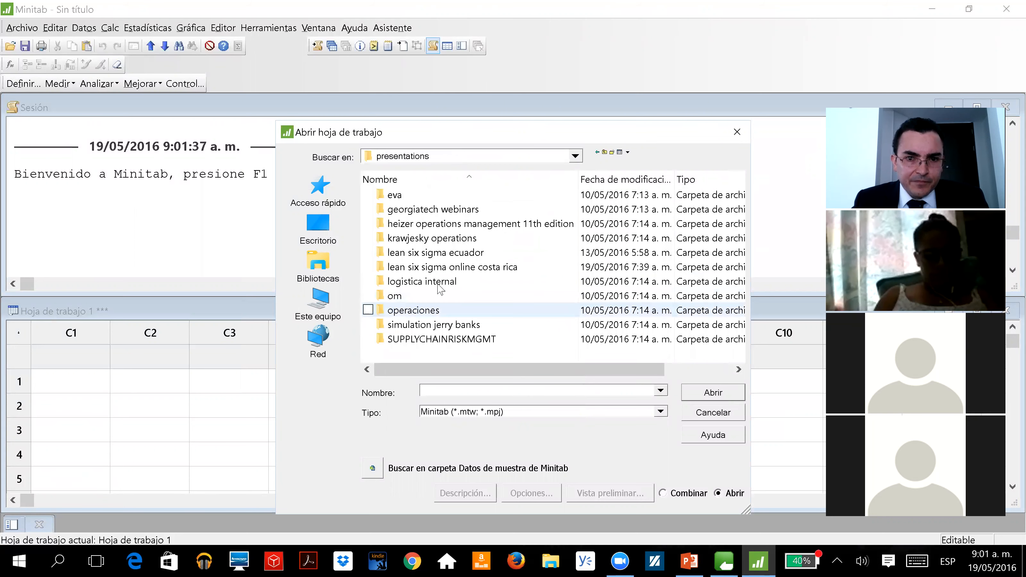
double_click(442, 267)
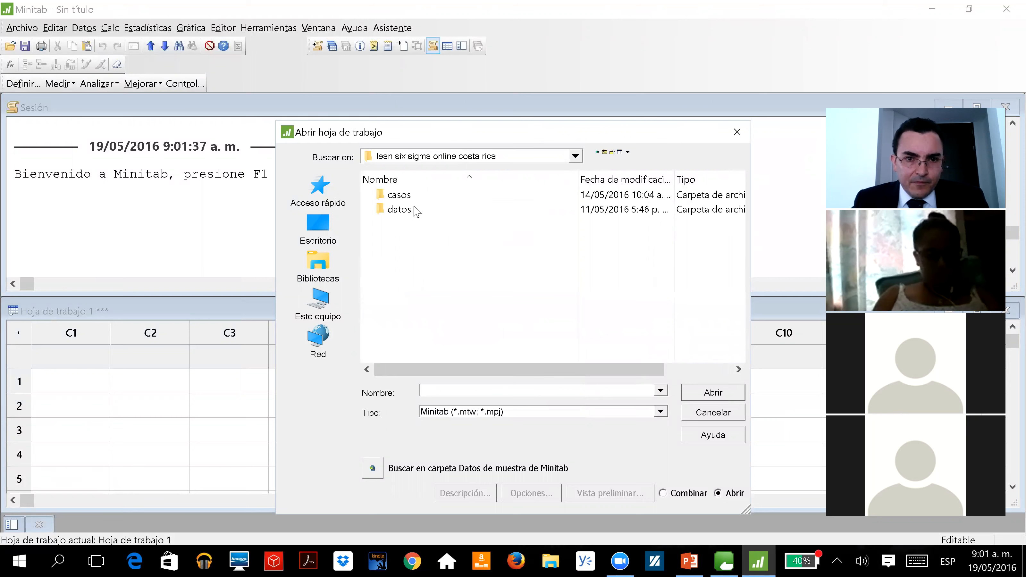
double_click(418, 211)
double_click(422, 196)
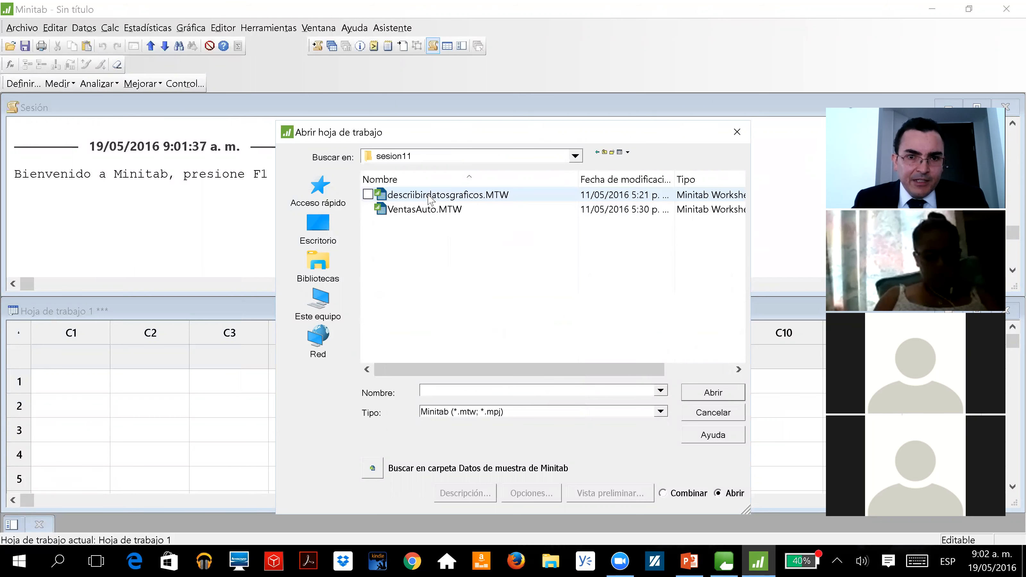
Open the VentasAuto.MTW worksheet and accept adding a copy of its contents to the current project
left_click(436, 210)
left_click(711, 393)
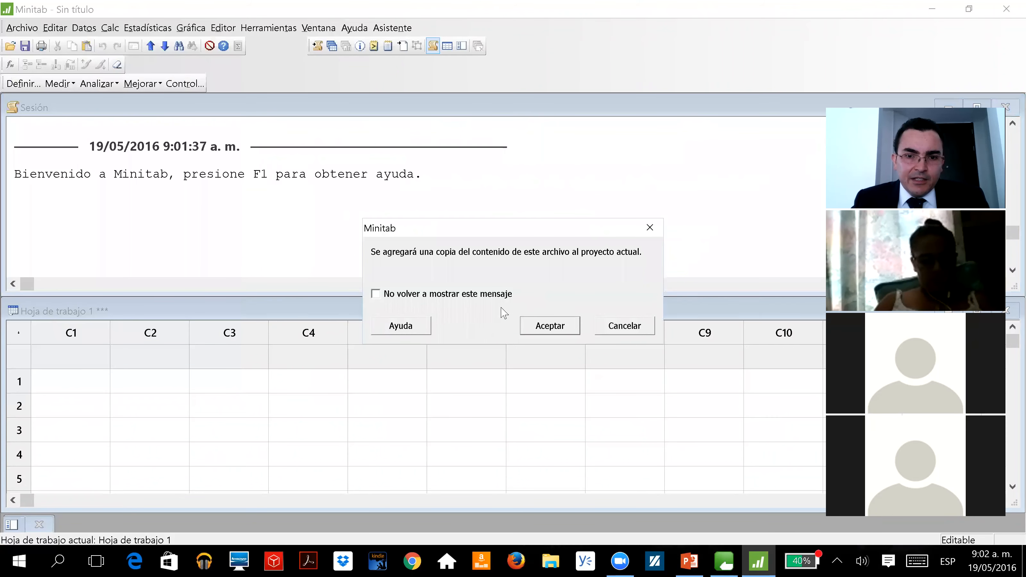
left_click(566, 329)
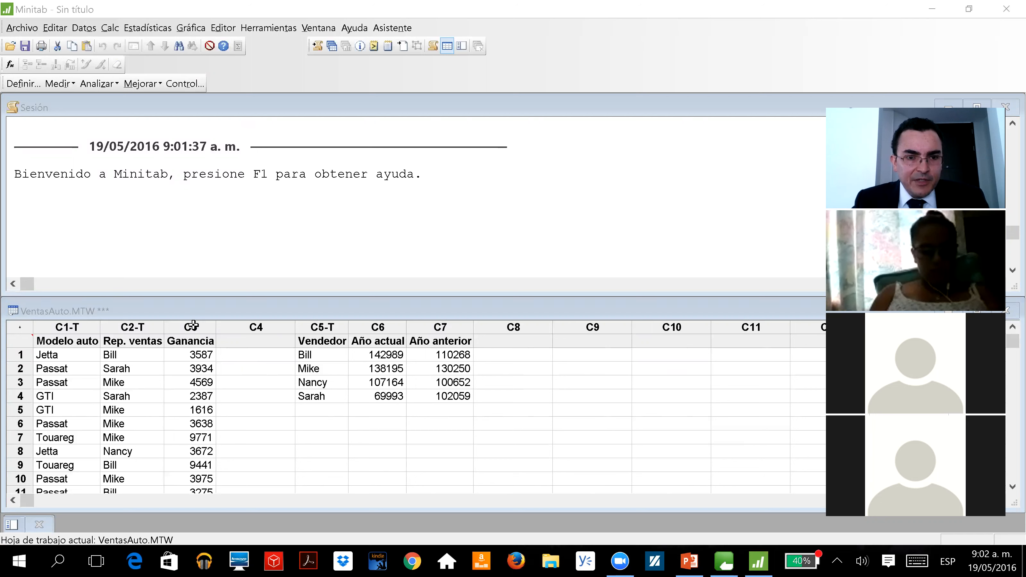
Look over the VentasAuto worksheet, check the workshop task list on slide 16 in PowerPoint, and return to Minitab
left_click(269, 428)
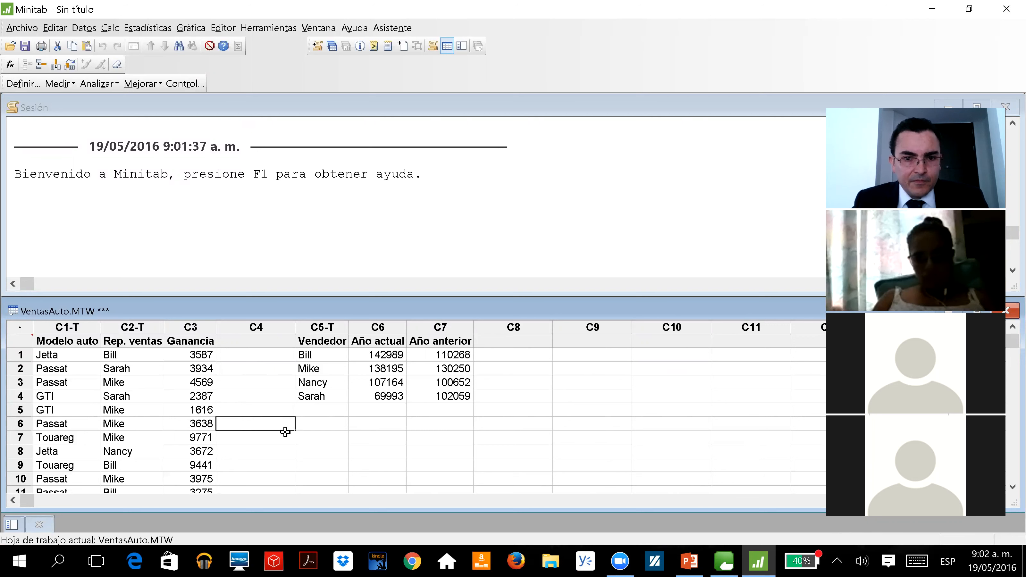
left_click(608, 462)
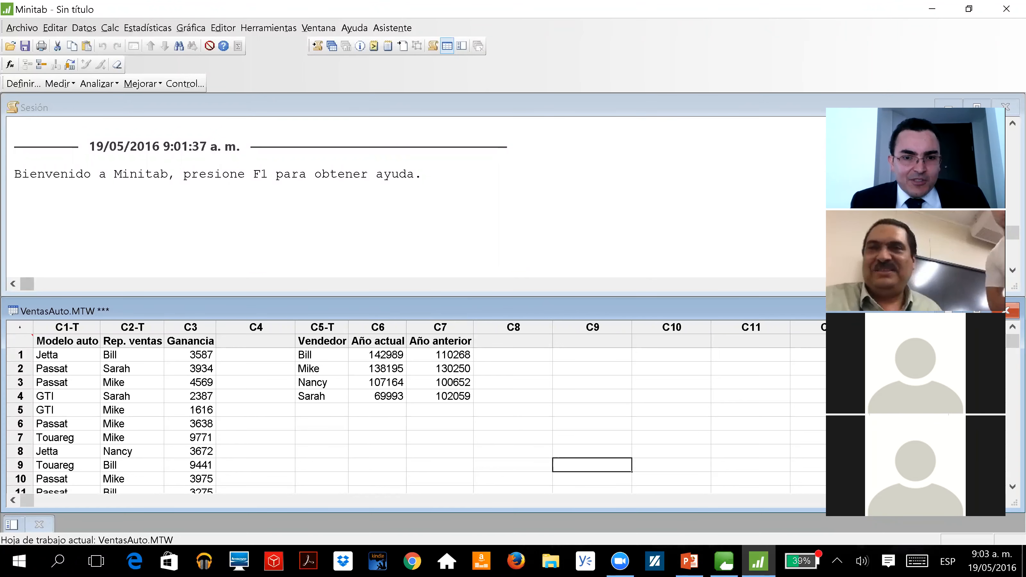
left_click(263, 387)
left_click(68, 369)
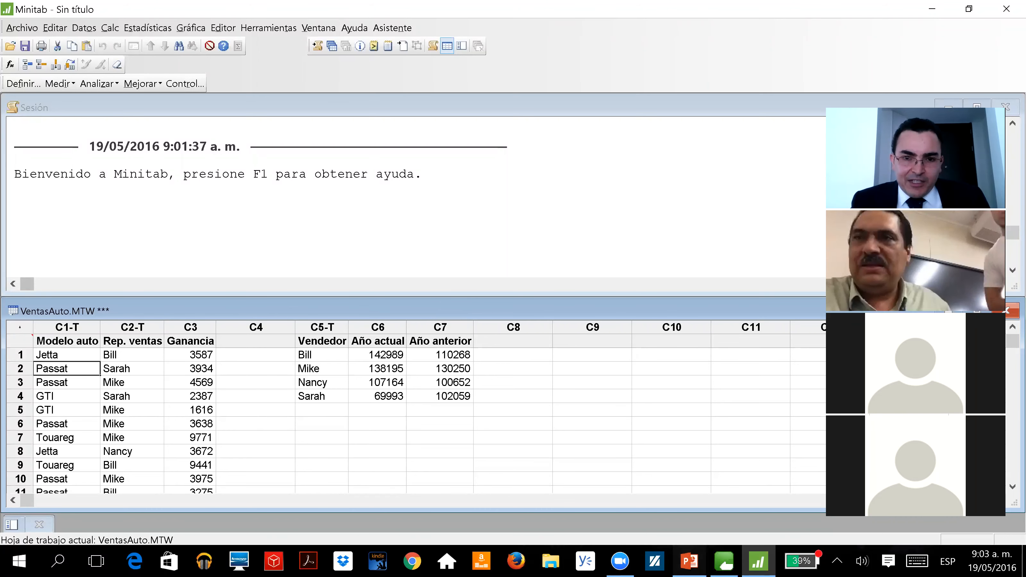
key("alt+Tab")
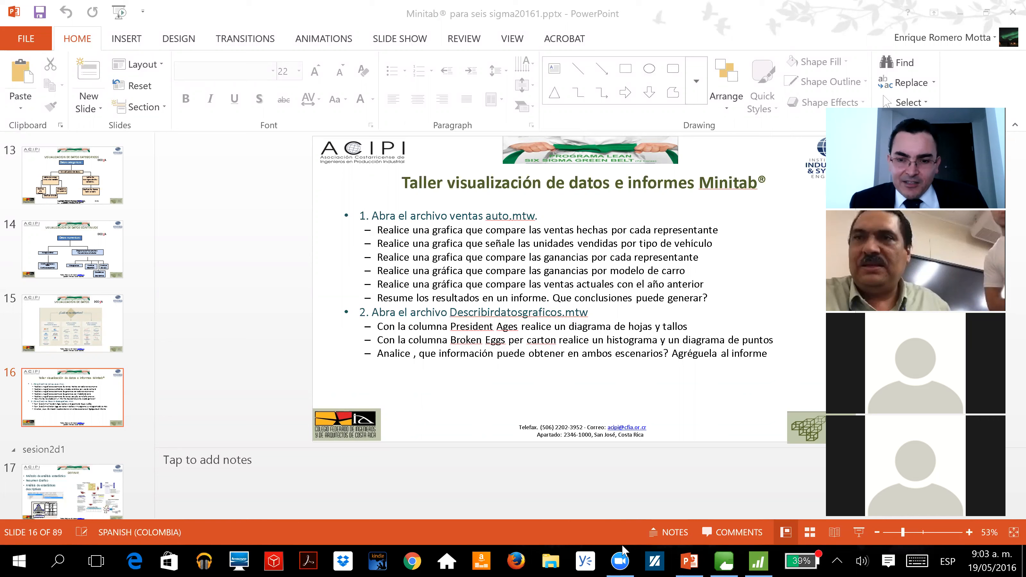
left_click(758, 562)
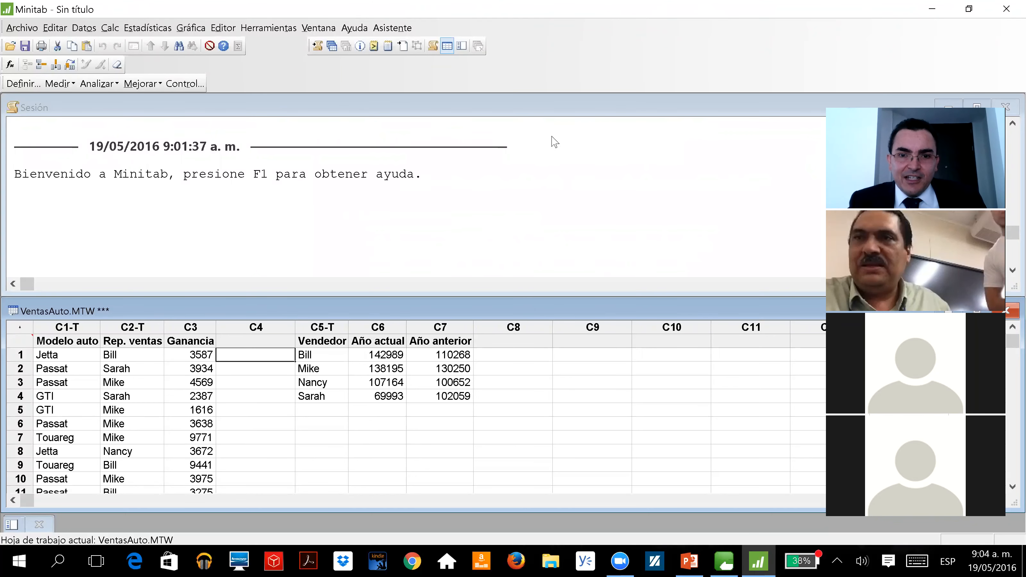
Examine the VentasAuto columns, going through the individual entries of the Rep. ventas column to see how sales per representative are recorded
left_click(465, 410)
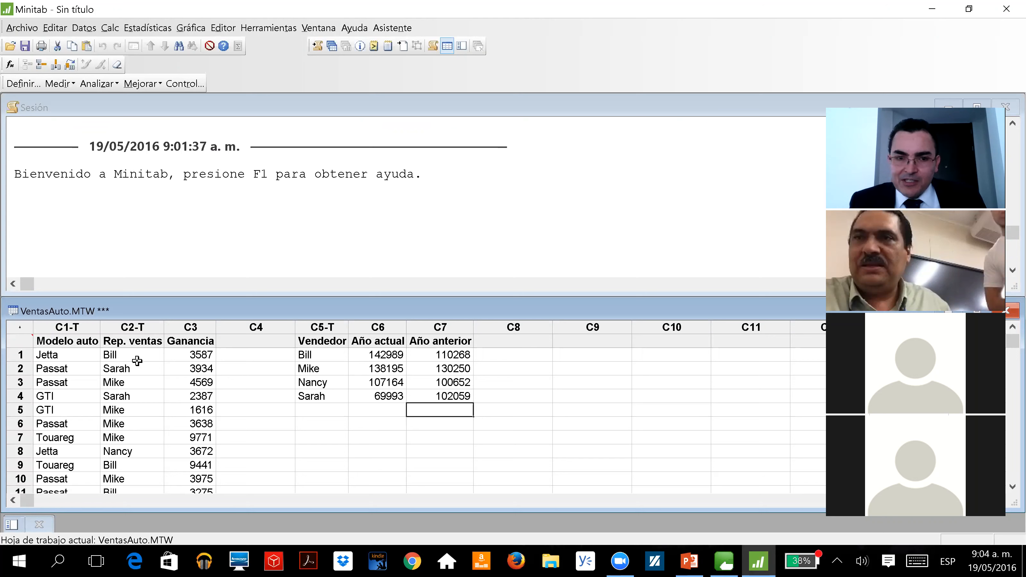
left_click(135, 328)
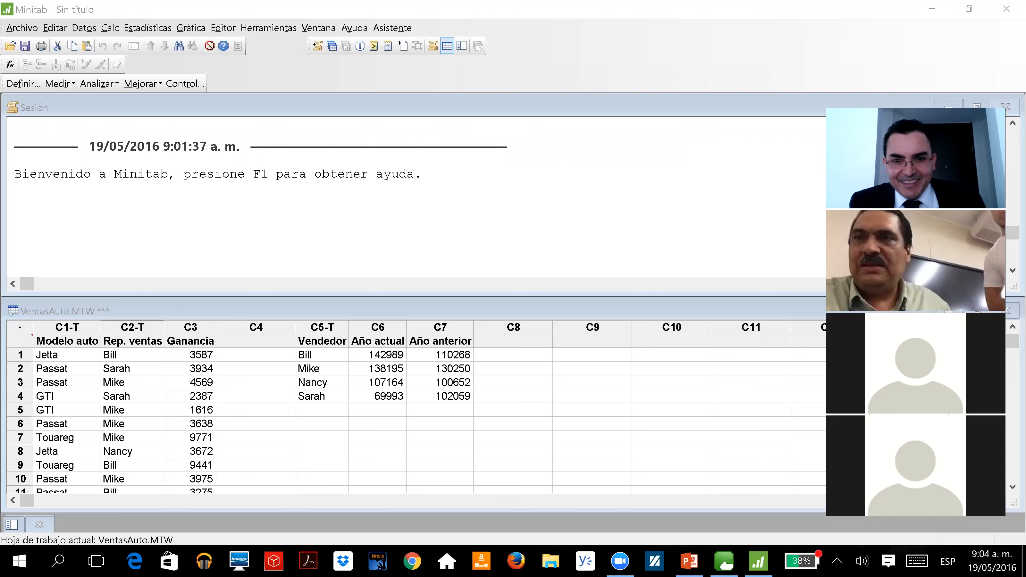
left_click(252, 396)
left_click(315, 360)
left_click(205, 366)
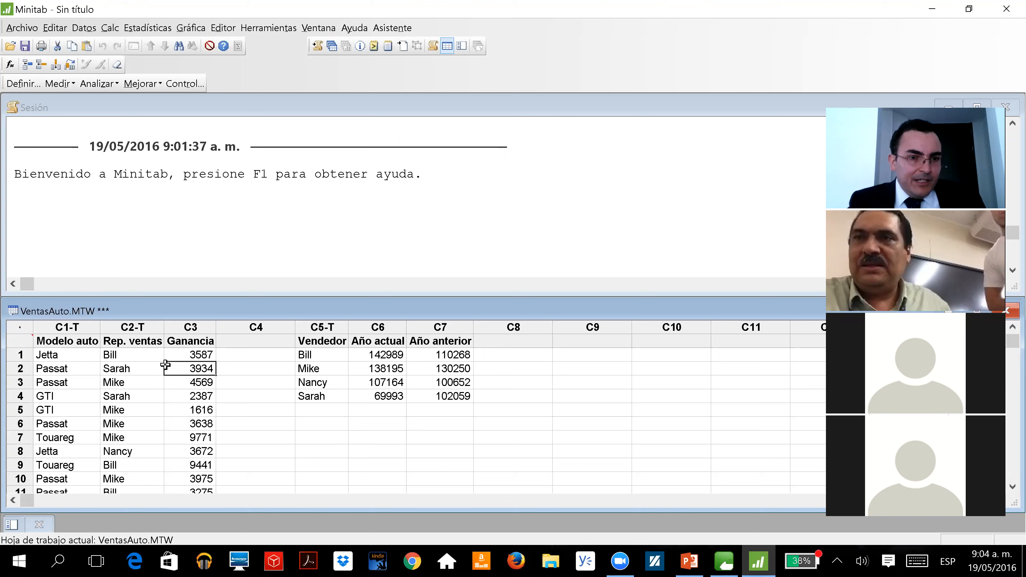
left_click(118, 364)
left_click(137, 359)
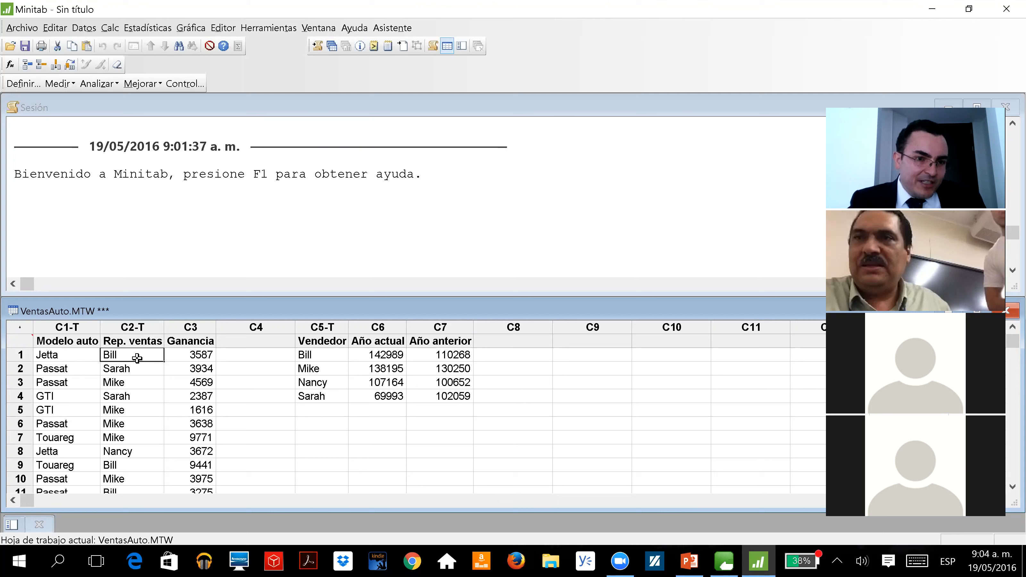
left_click(137, 384)
left_click(146, 355)
left_click(119, 464)
left_click(125, 453)
left_click(123, 438)
left_click(125, 401)
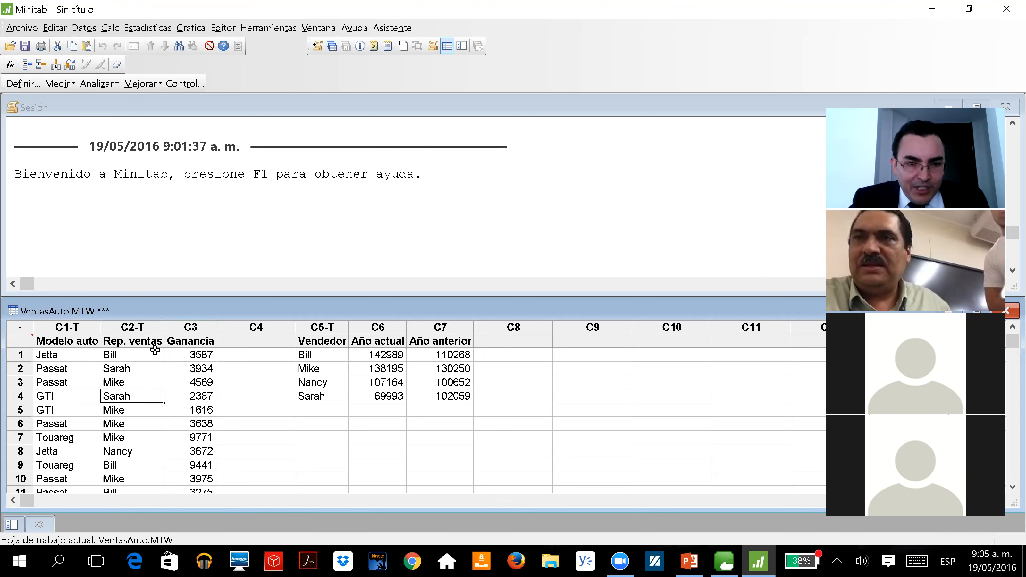
left_click(144, 358)
left_click(137, 369)
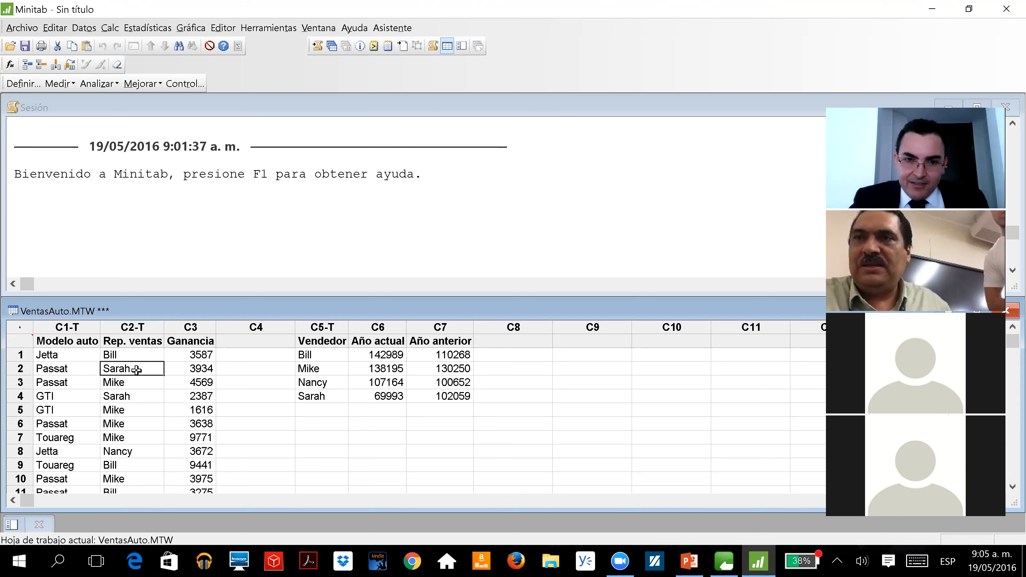
left_click(124, 412)
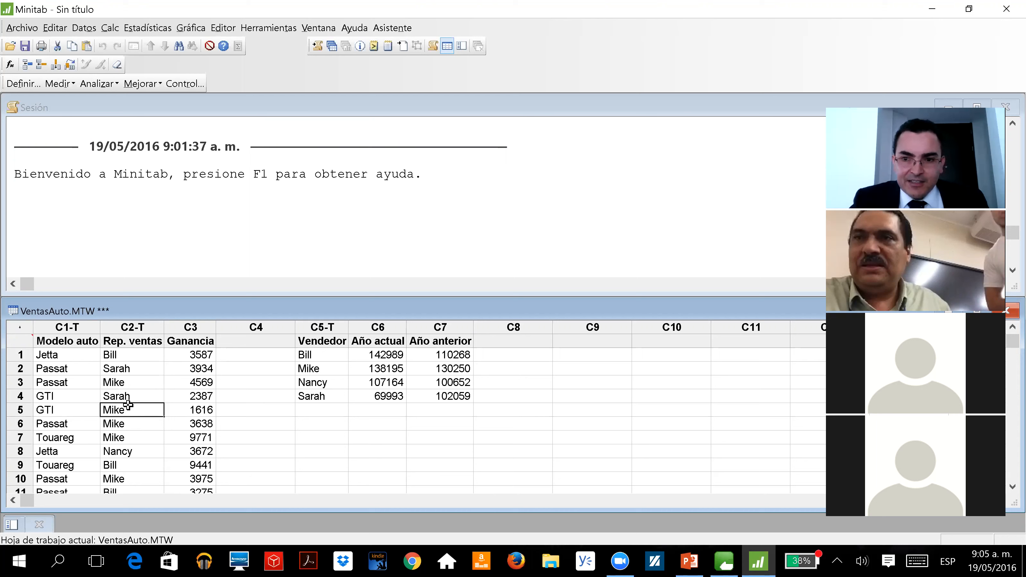
left_click(123, 358)
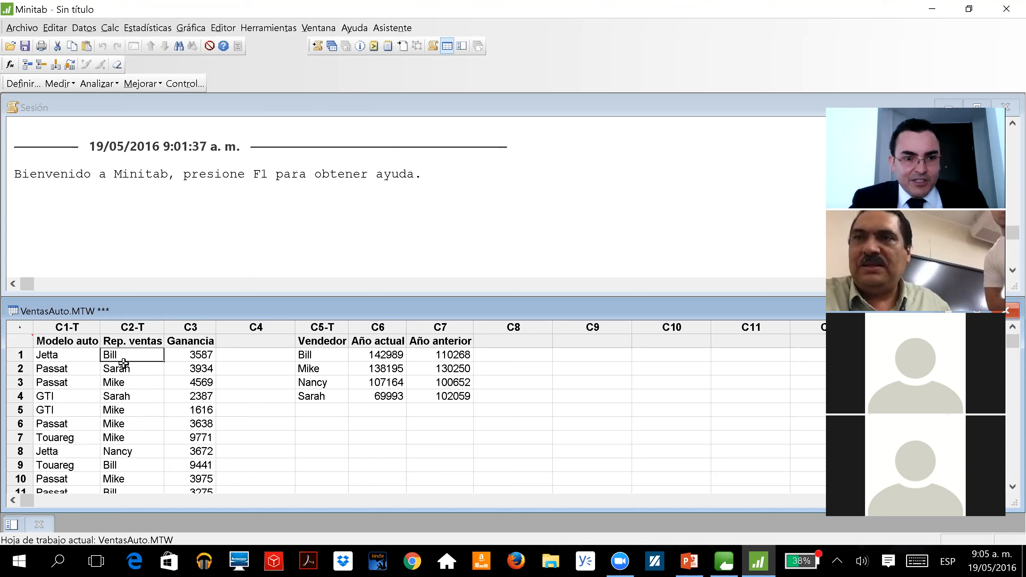
left_click(132, 372)
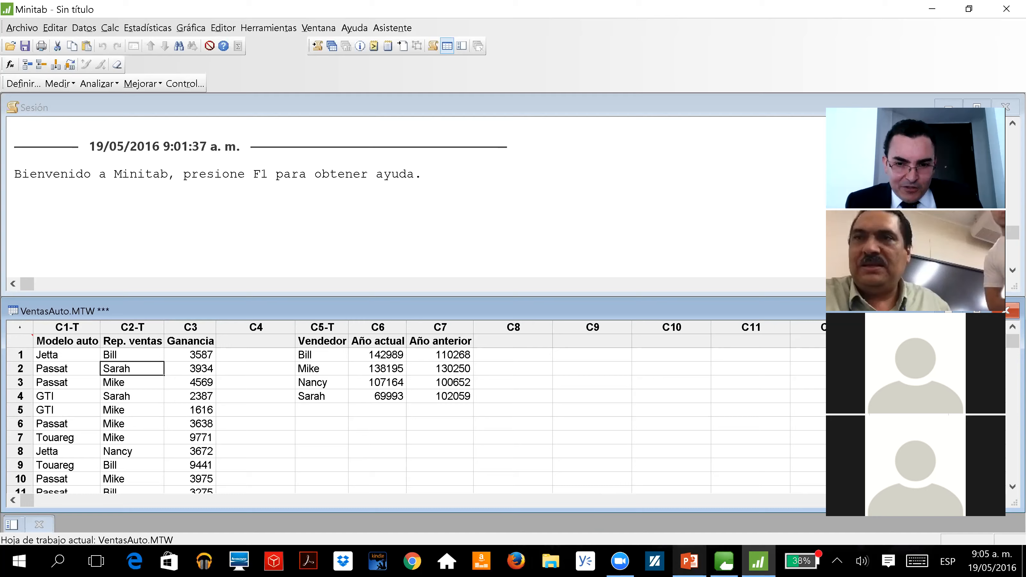
Switch to PowerPoint, review slide 13 on choosing charts for categorical data, and return to Minitab
left_click(689, 561)
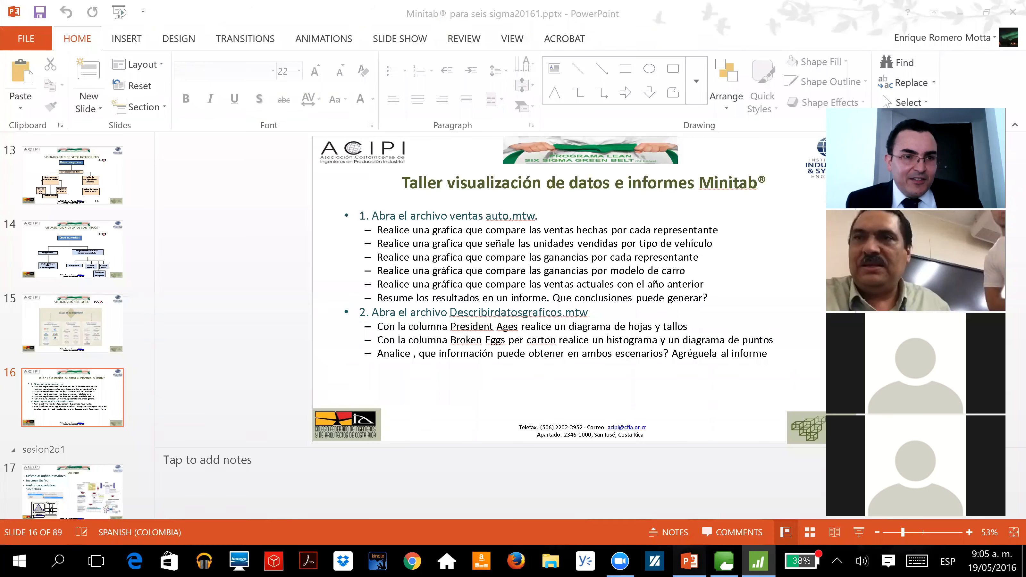
left_click(81, 184)
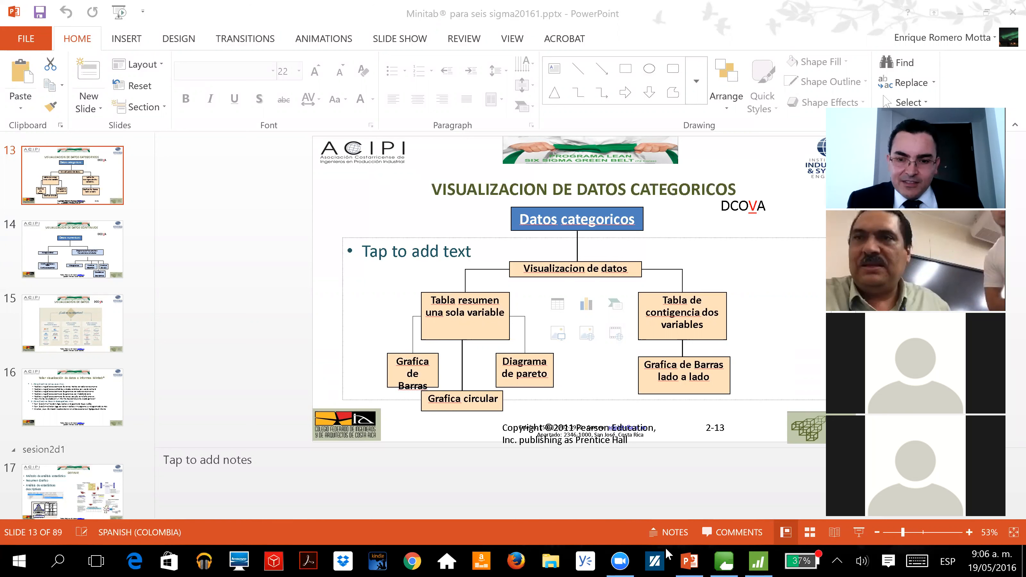
left_click(758, 561)
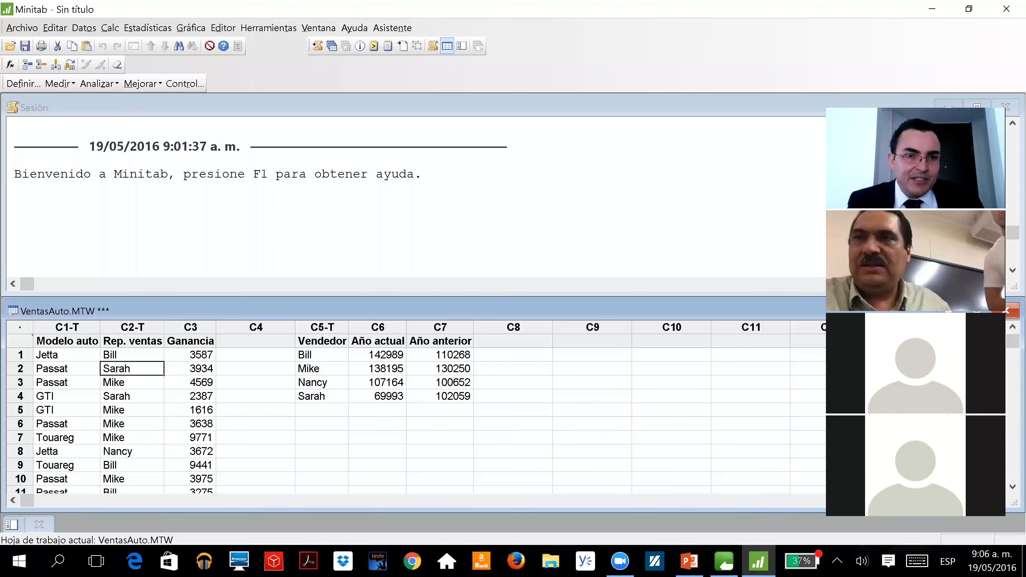
Set up a simple bar chart of counts of unique values with Rep. ventas as the categorical variable
left_click(191, 28)
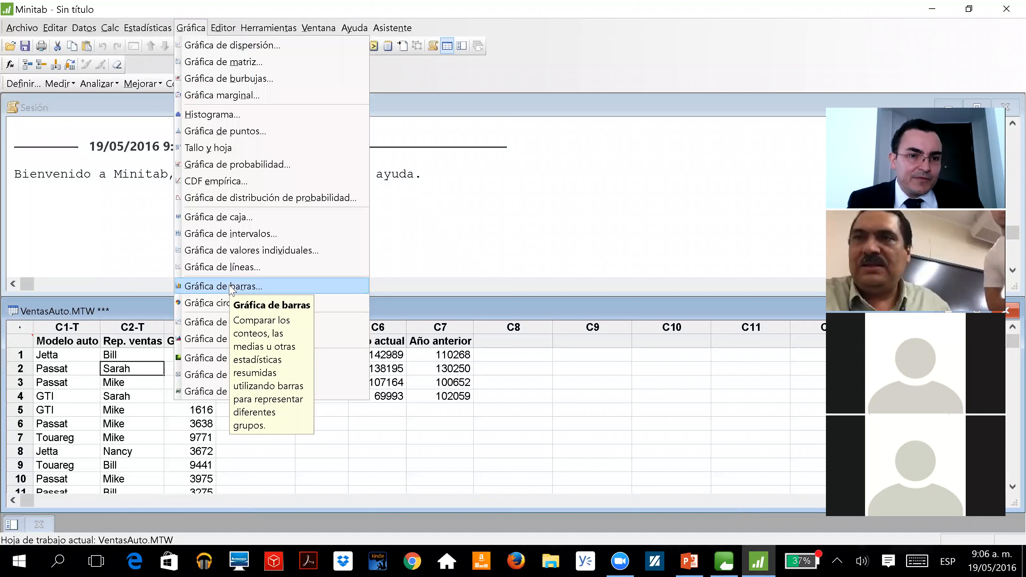
left_click(208, 286)
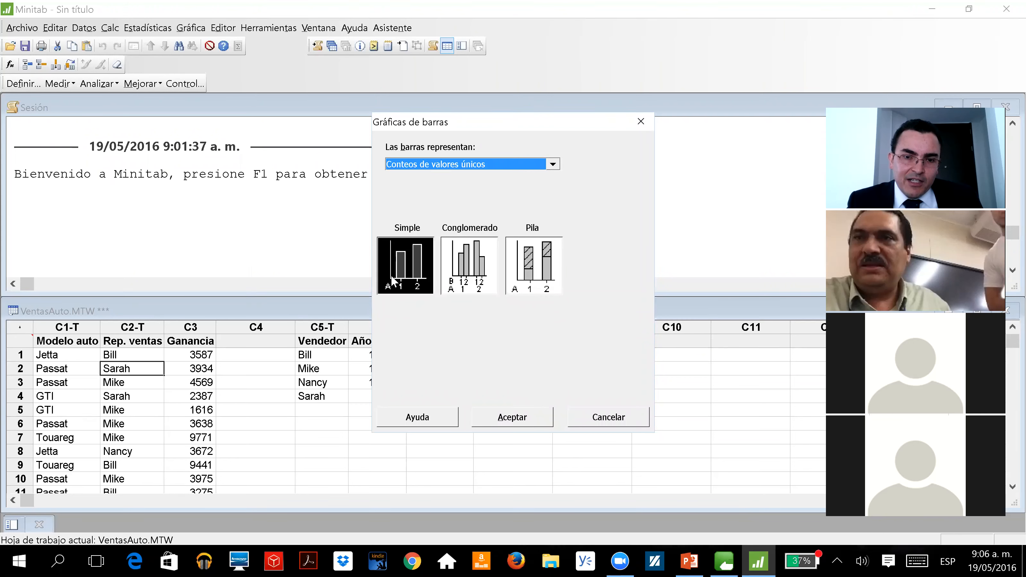
double_click(399, 261)
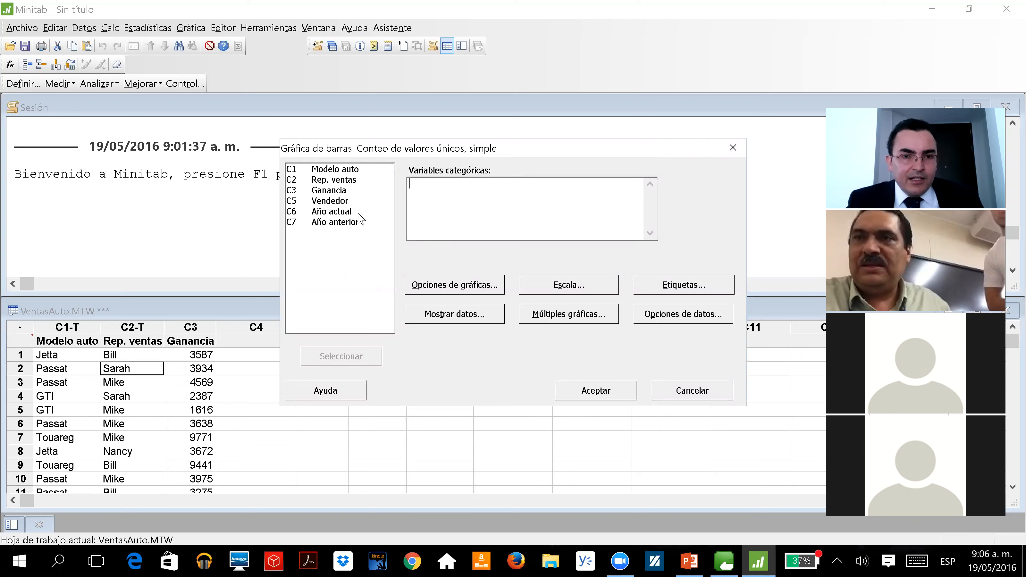
left_click(329, 182)
double_click(329, 181)
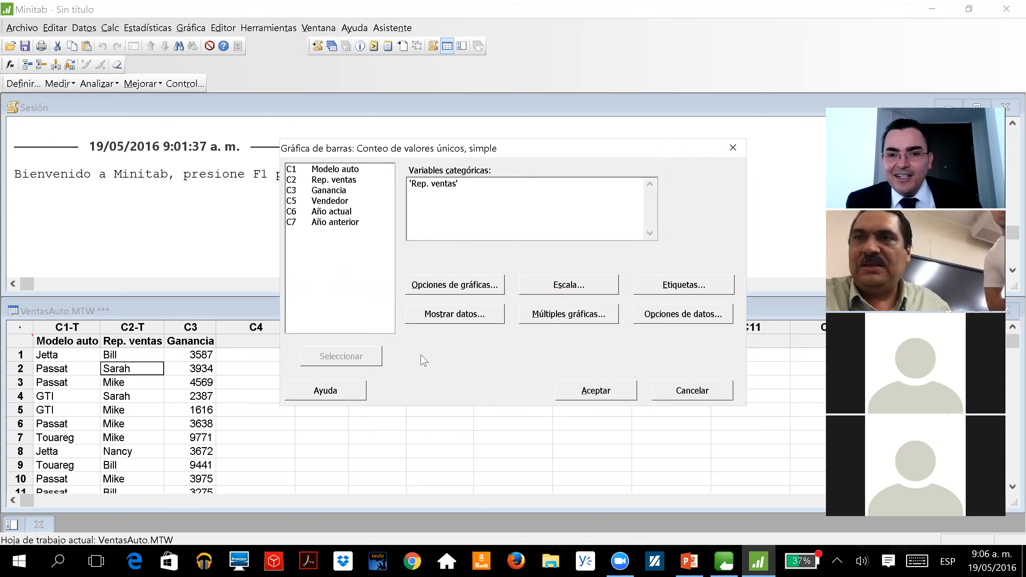
Order the chart's main X groups by descending Y and generate the bar chart of Rep. ventas
left_click(441, 287)
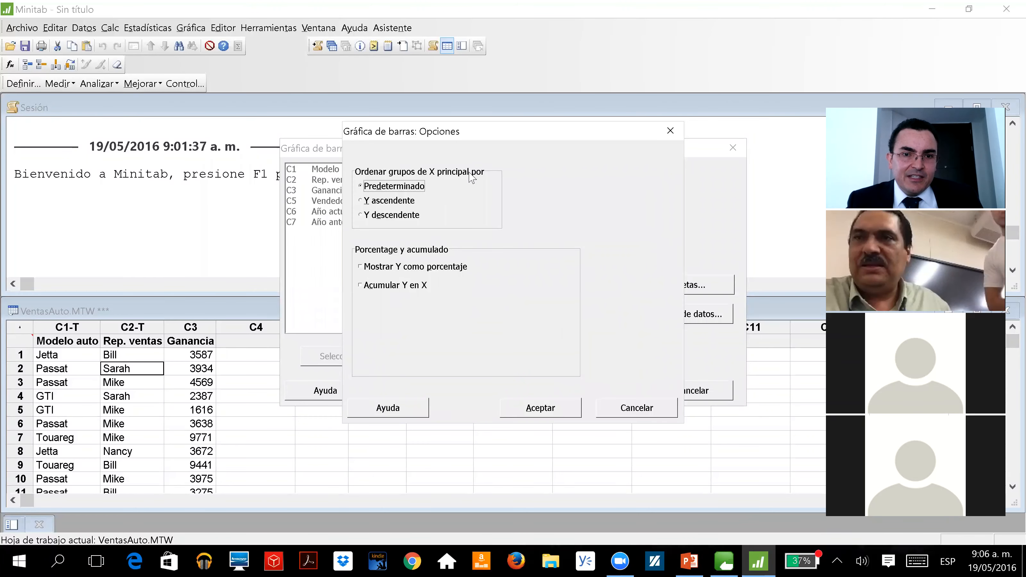
left_click_drag(484, 137, 446, 331)
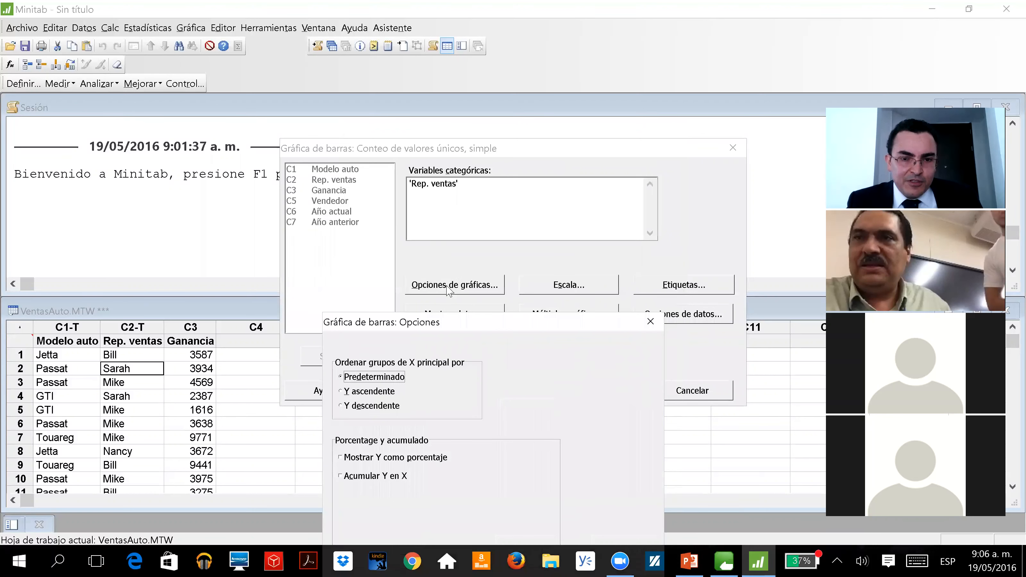
left_click(346, 407)
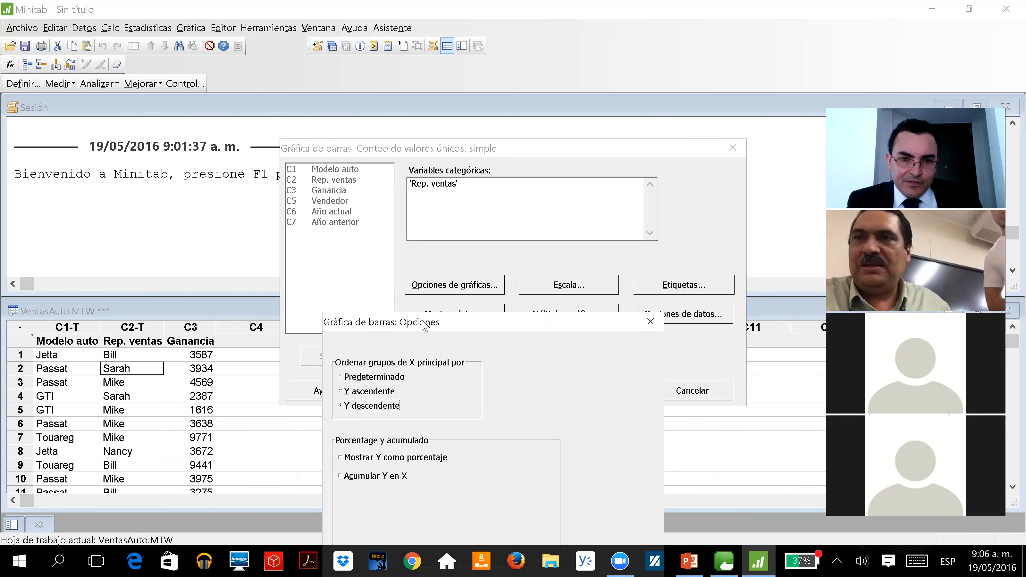
left_click_drag(423, 323, 434, 170)
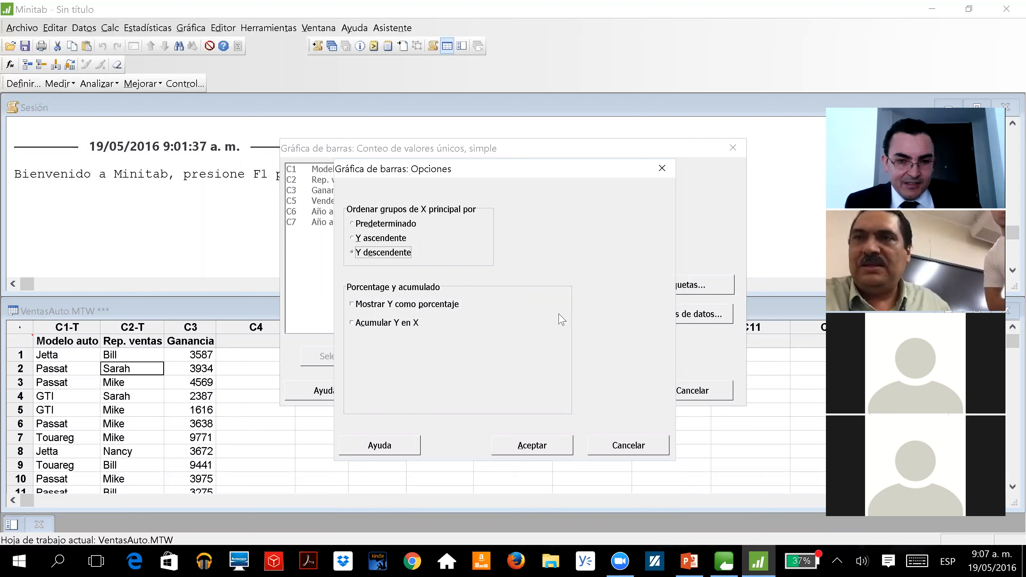
left_click(511, 445)
left_click(596, 394)
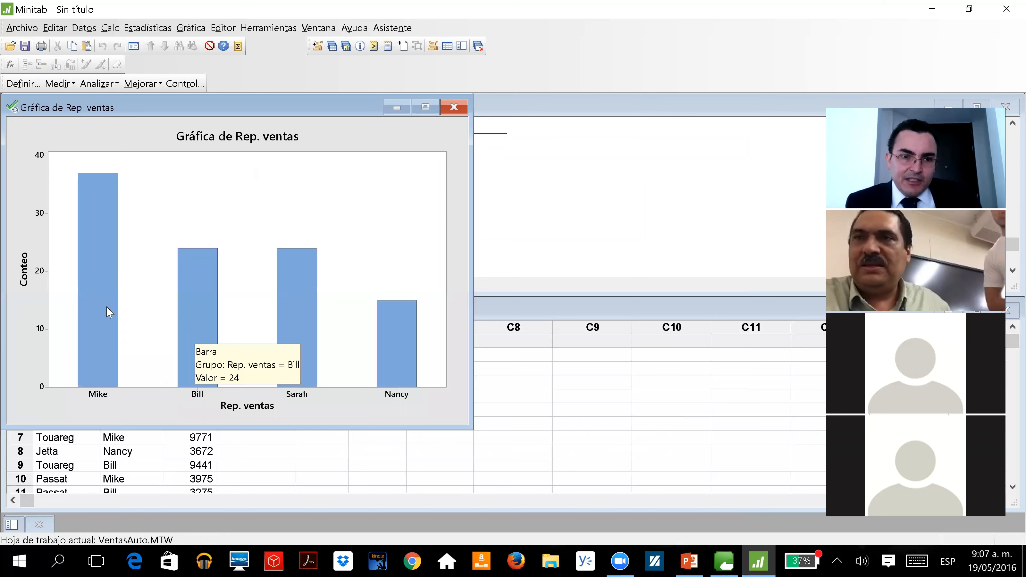
Add data labels showing the y-value above each bar of the Rep. ventas chart
right_click(104, 240)
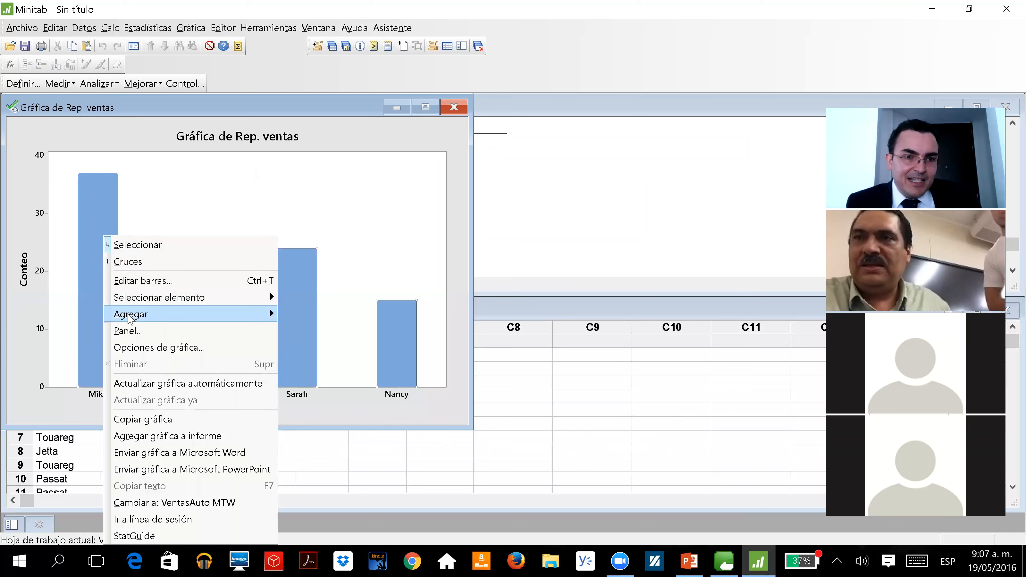
mouse_move(130, 319)
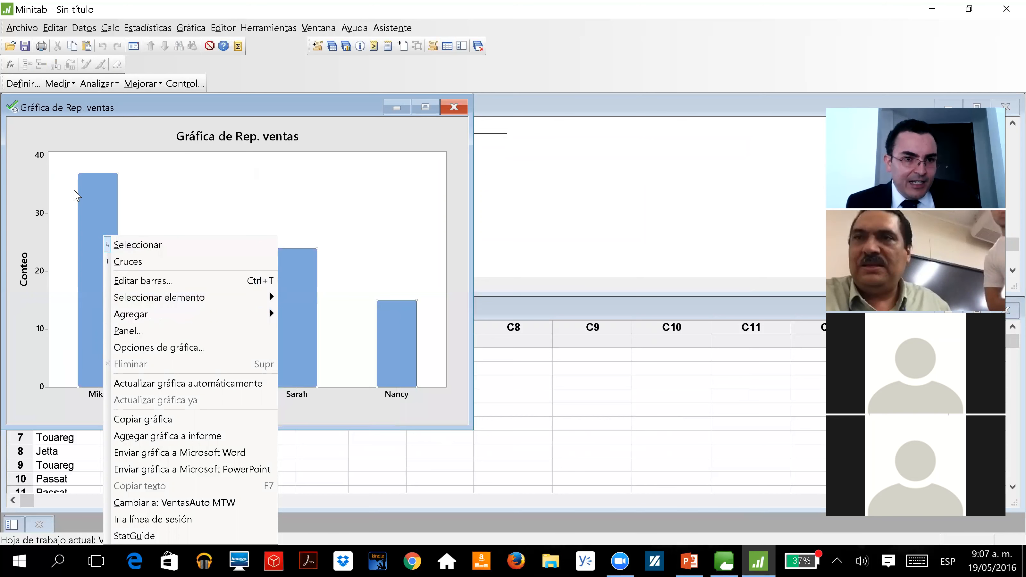
left_click(91, 190)
right_click(90, 190)
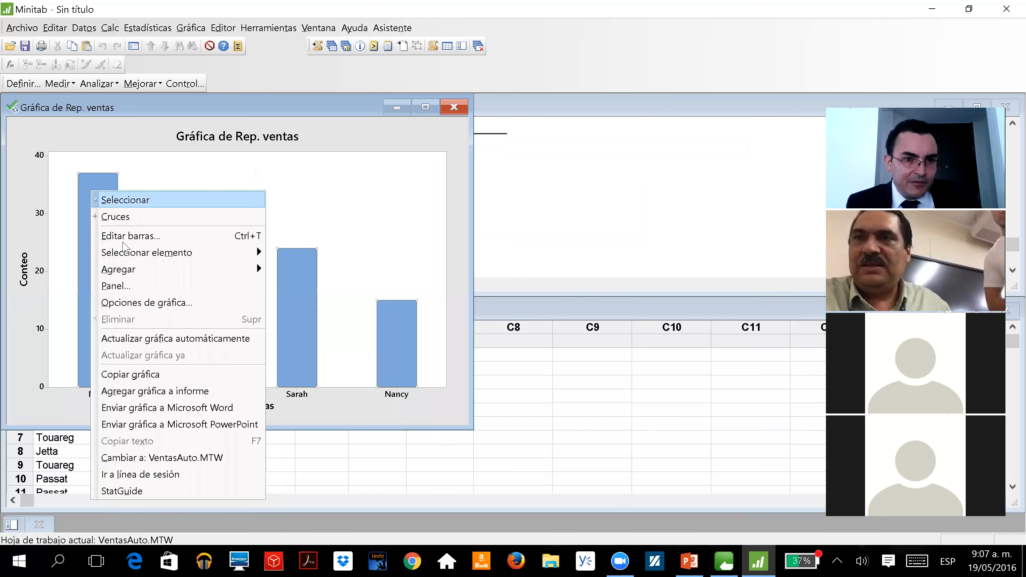
mouse_move(153, 270)
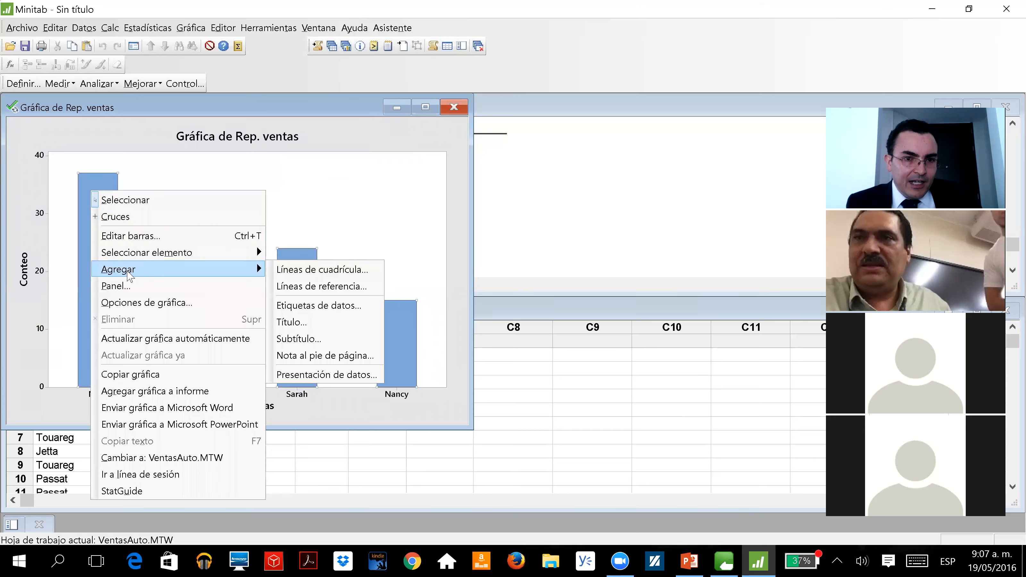
left_click(328, 306)
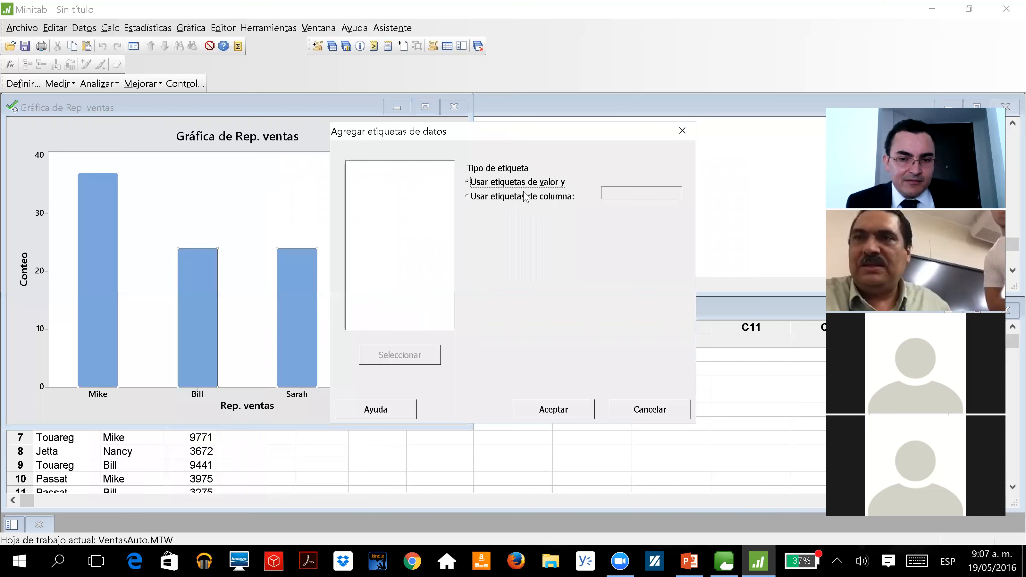
left_click(551, 416)
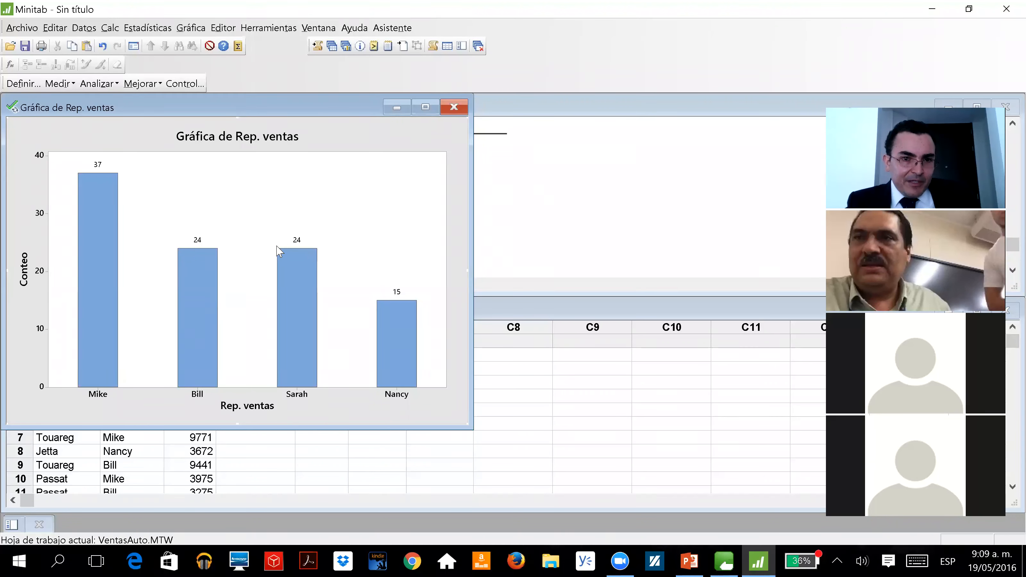
Add the labelled Rep. ventas bar chart to the project report and show it in ReportPad
mouse_move(277, 252)
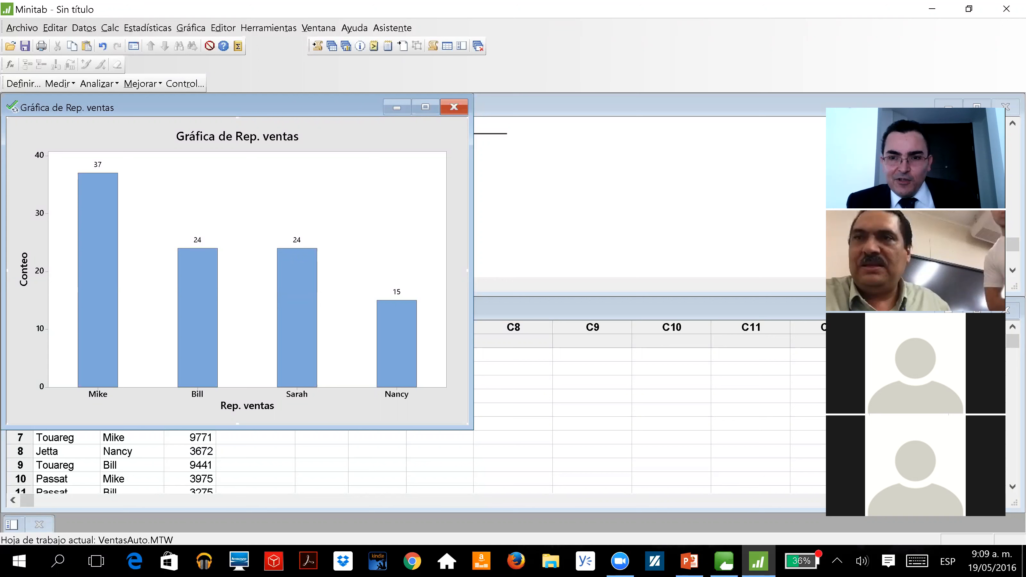
right_click(68, 138)
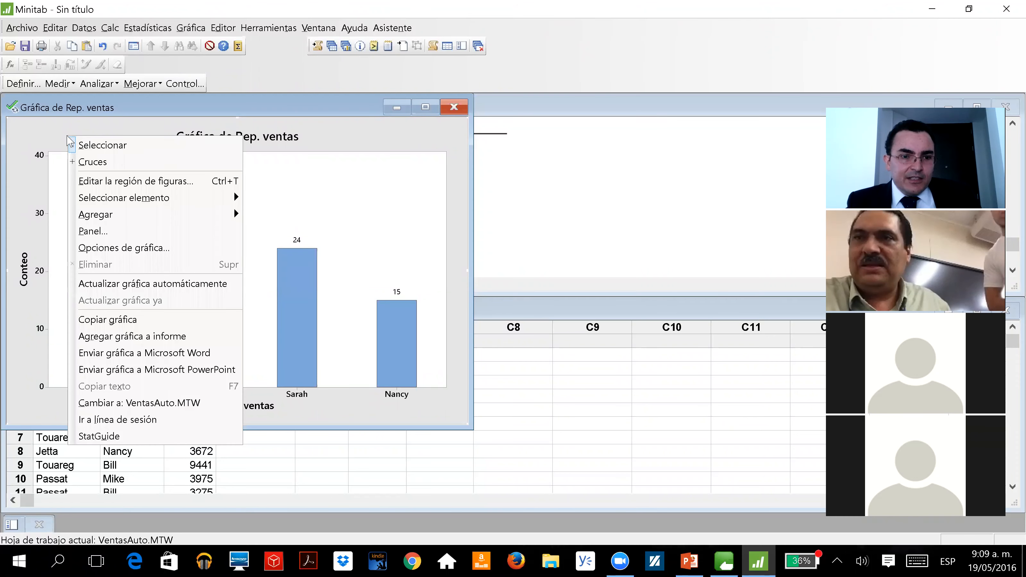
left_click(92, 337)
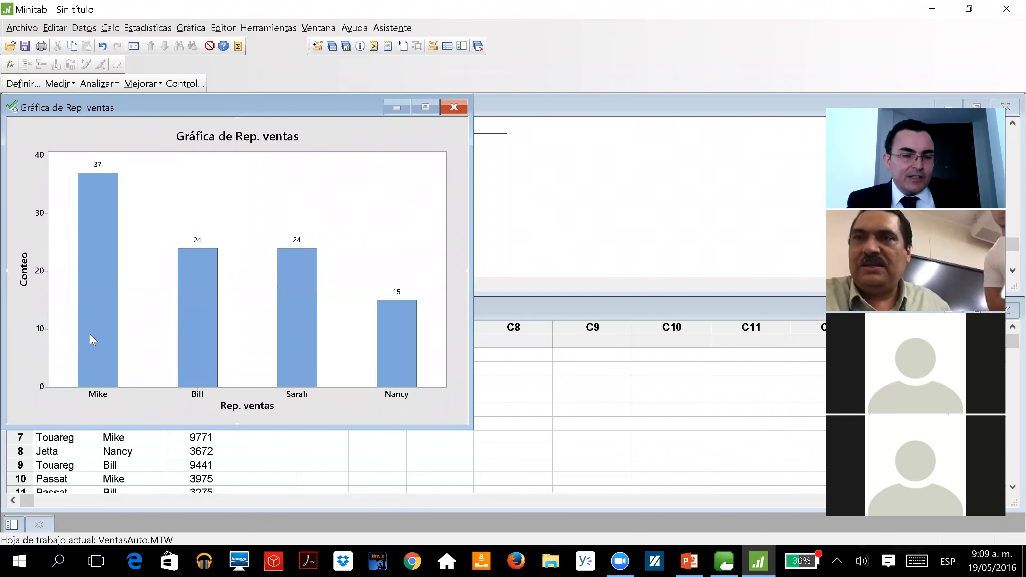
mouse_move(92, 338)
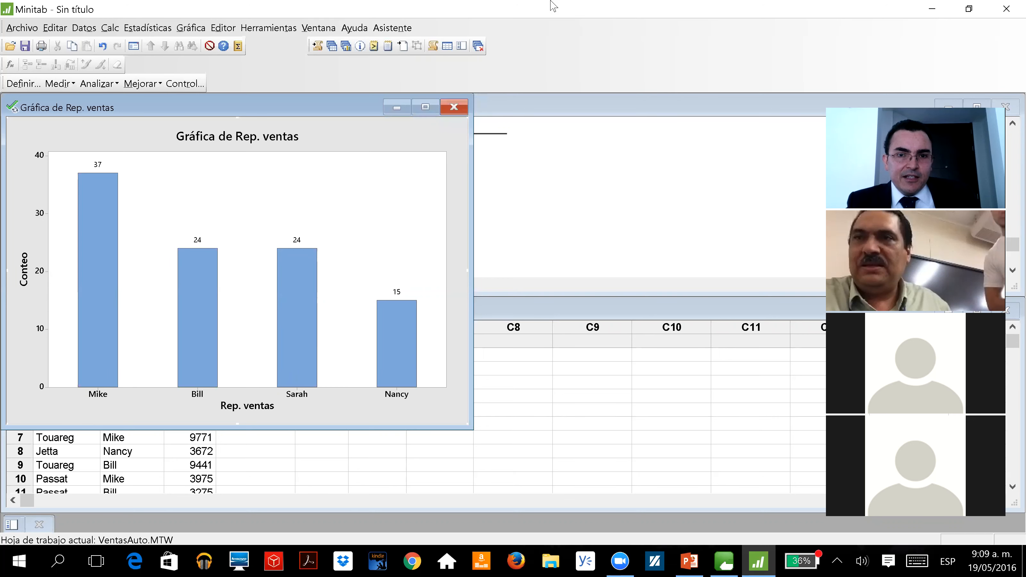
left_click(387, 46)
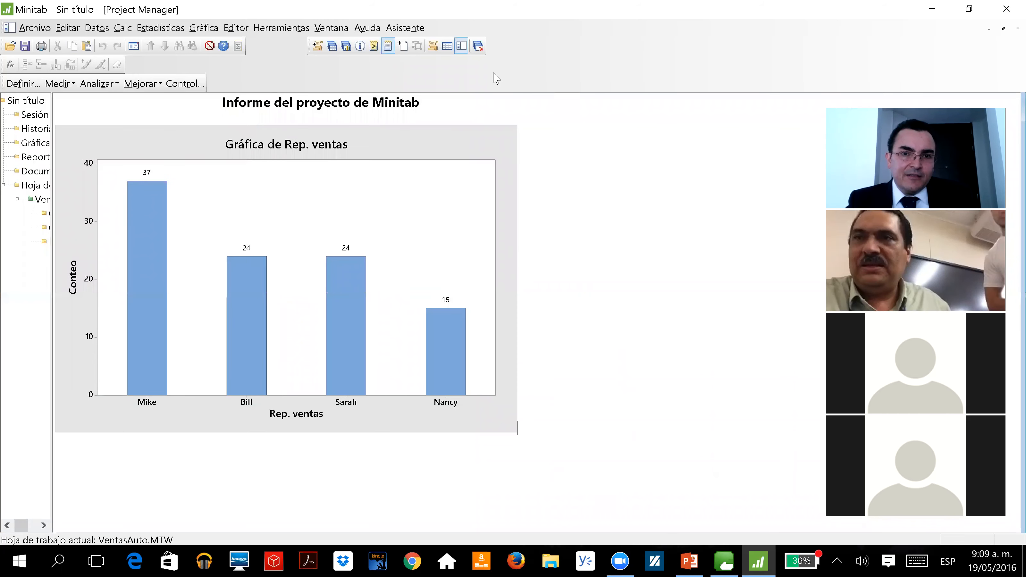
left_click(585, 43)
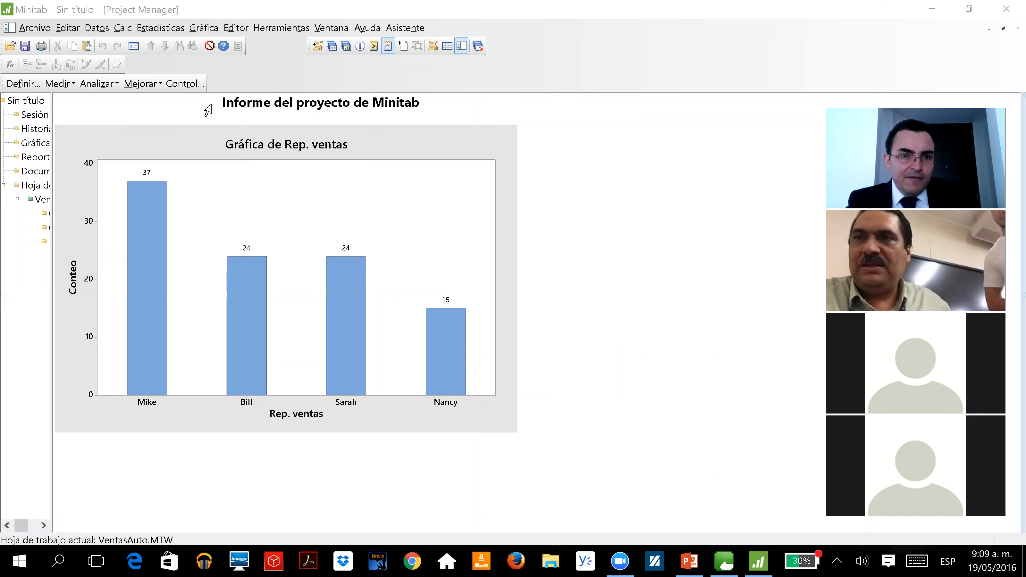
Start a new line below the chart in the report and enter the heading "ANALISIS DEL PROYECTO:"
left_click(517, 428)
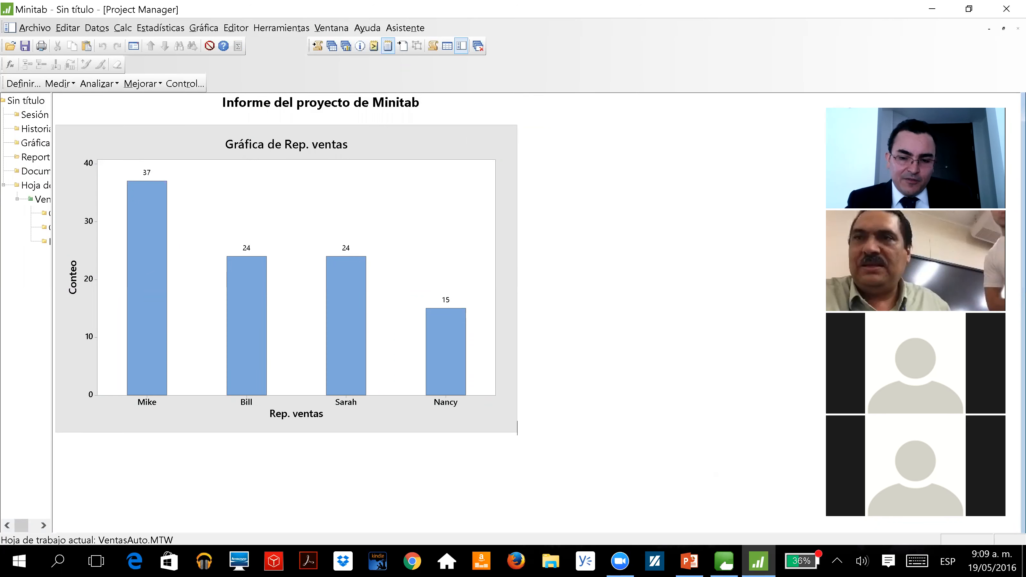
key("Return")
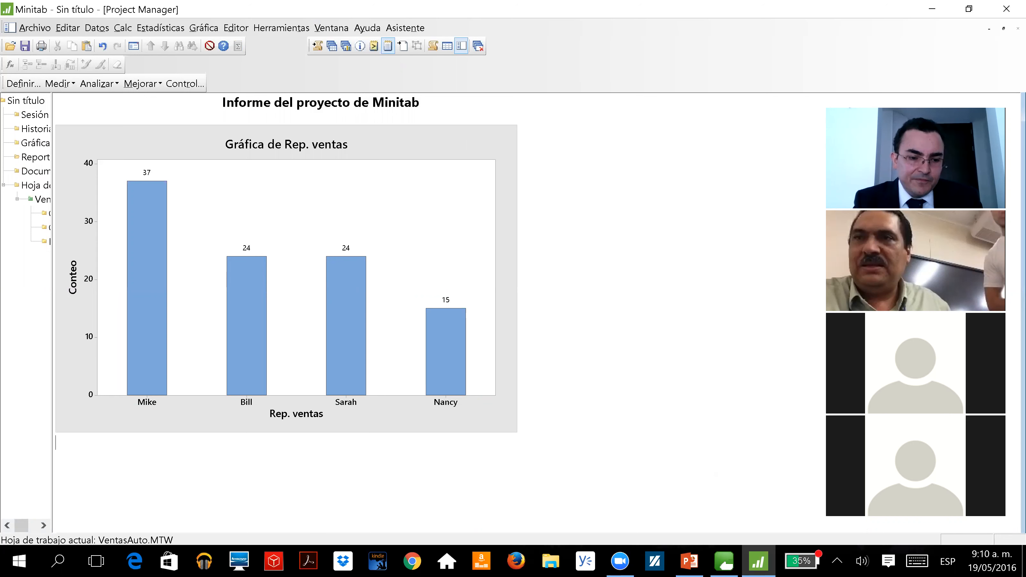
type("ANALISIS DEL")
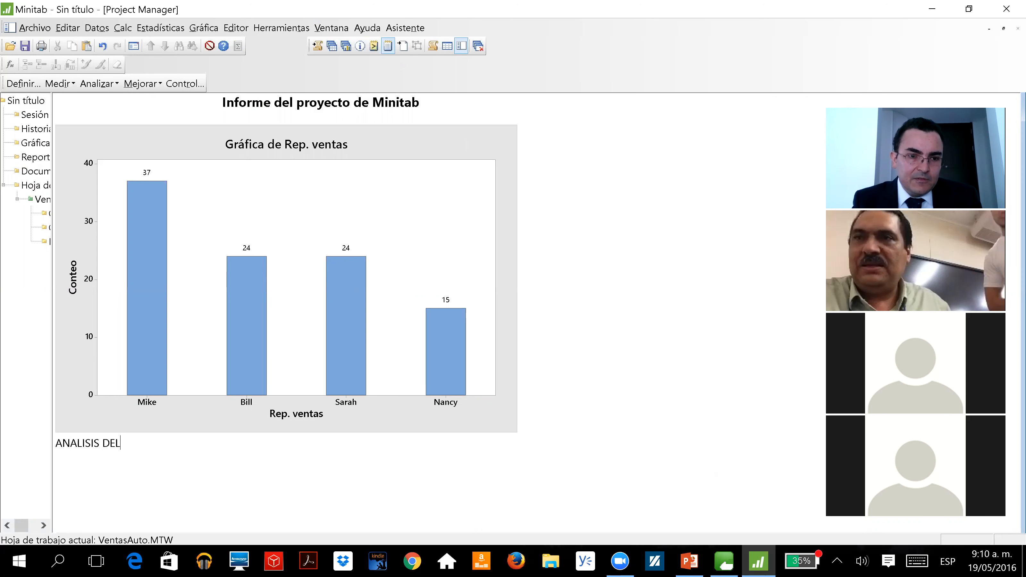
type(" PROYECTO")
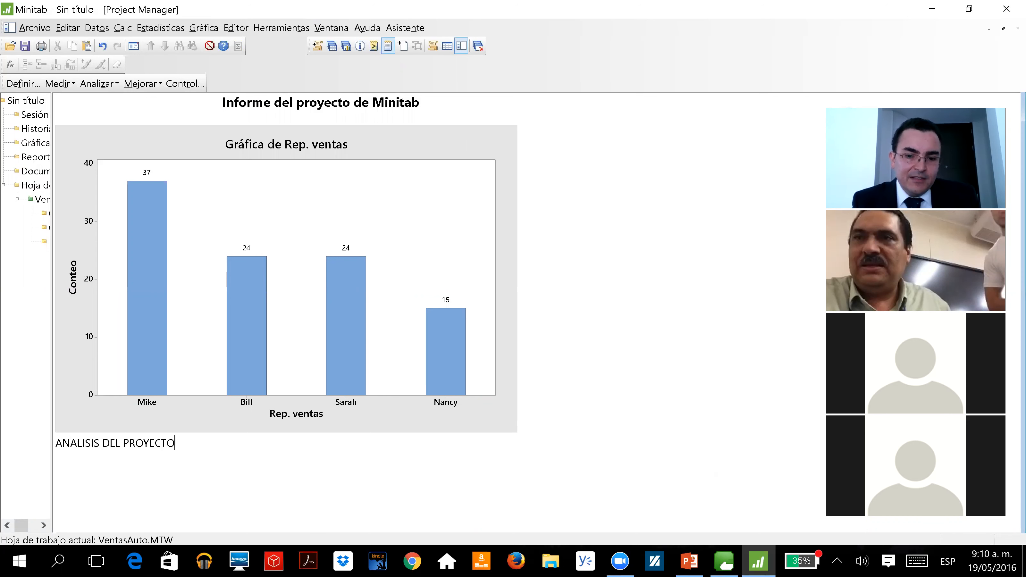
type(":  ")
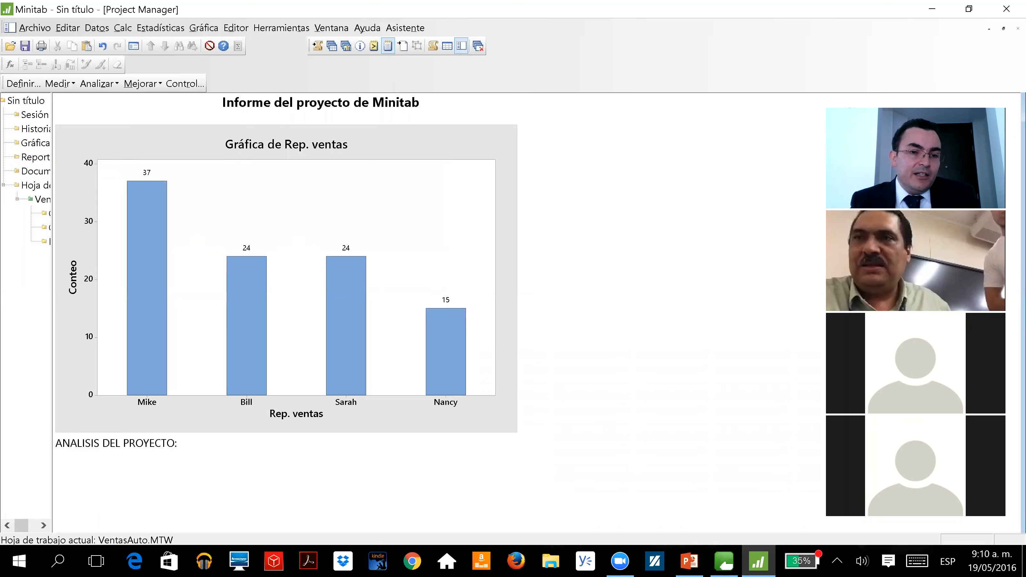
type("BILL")
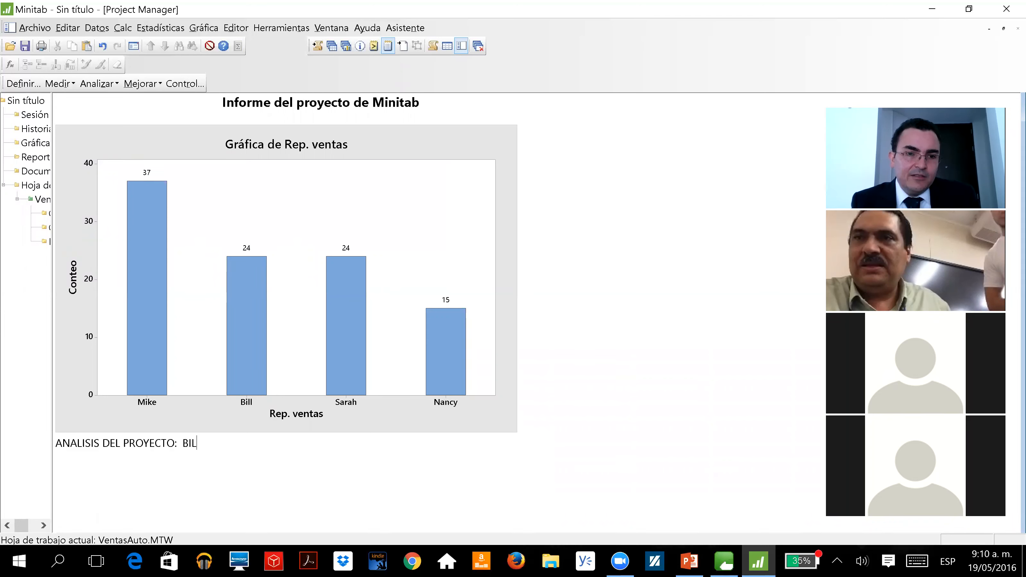
key("BackSpace")
key("BackSpace")
key("BackSpace")
key("BackSpace")
key("BackSpace")
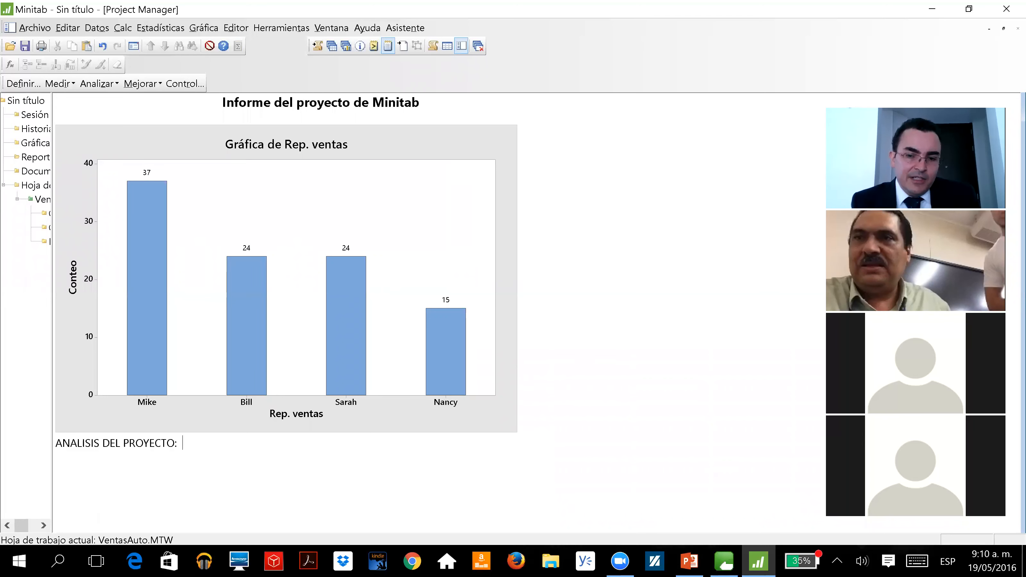
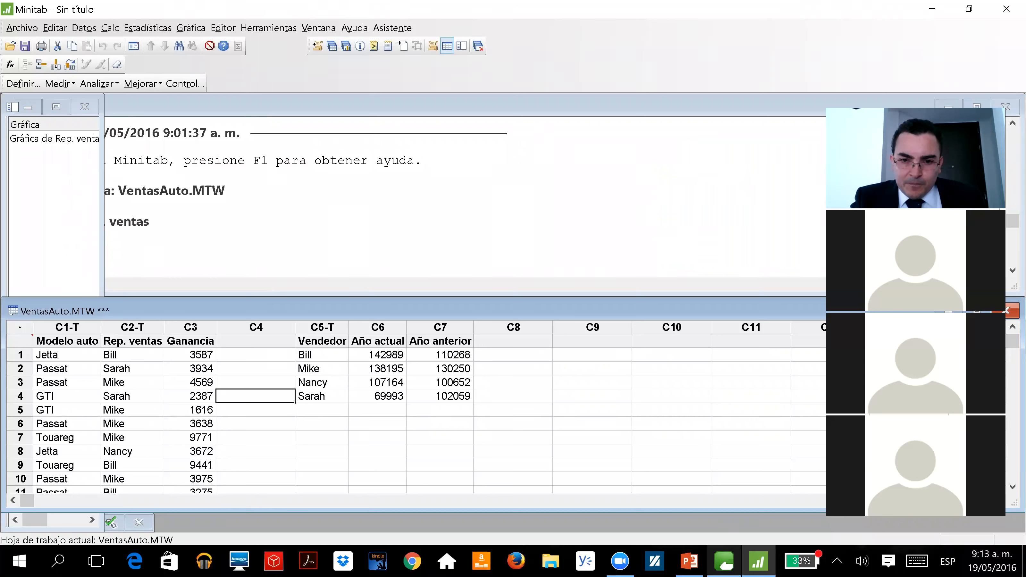
mouse_move(689, 561)
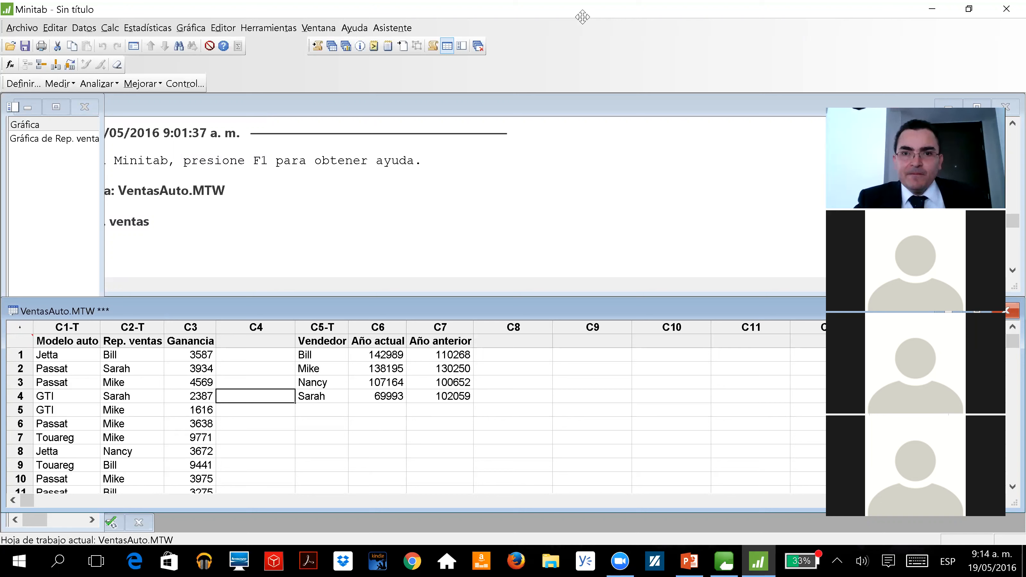
left_click(817, 20)
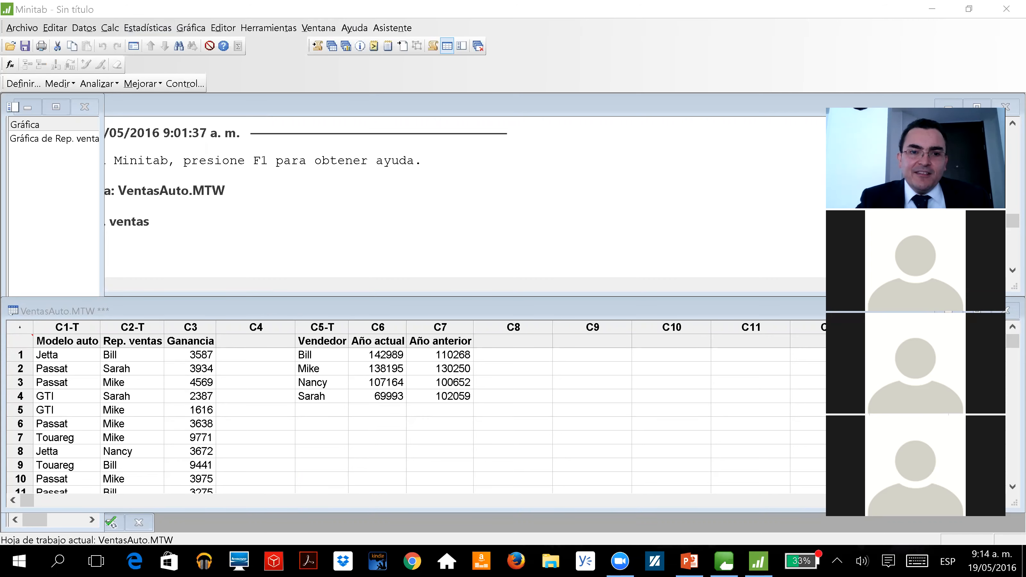
left_click(441, 463)
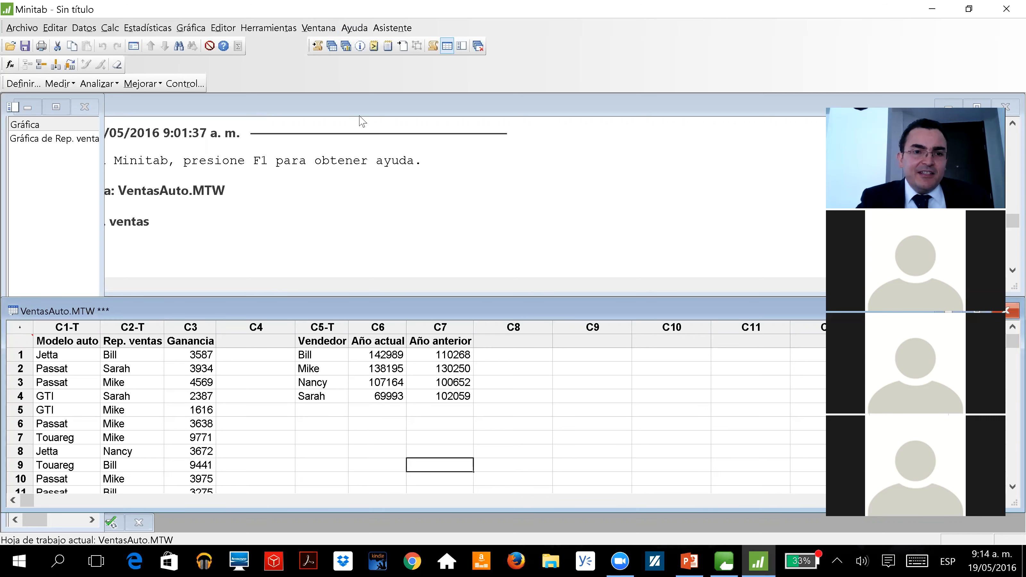
Set up a simple bar chart of counts of unique values with Modelo auto as the categorical variable
left_click(188, 28)
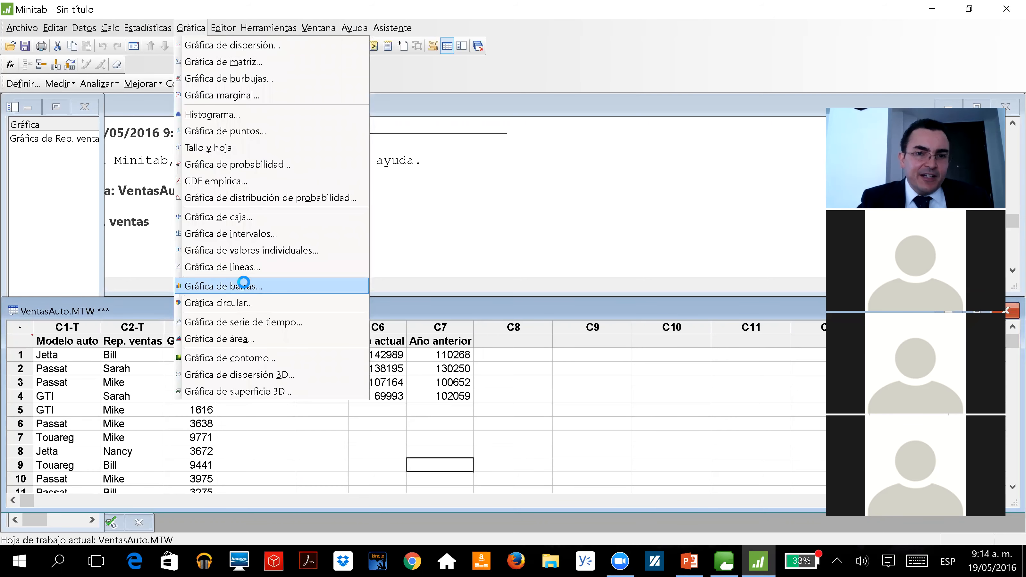
left_click(245, 287)
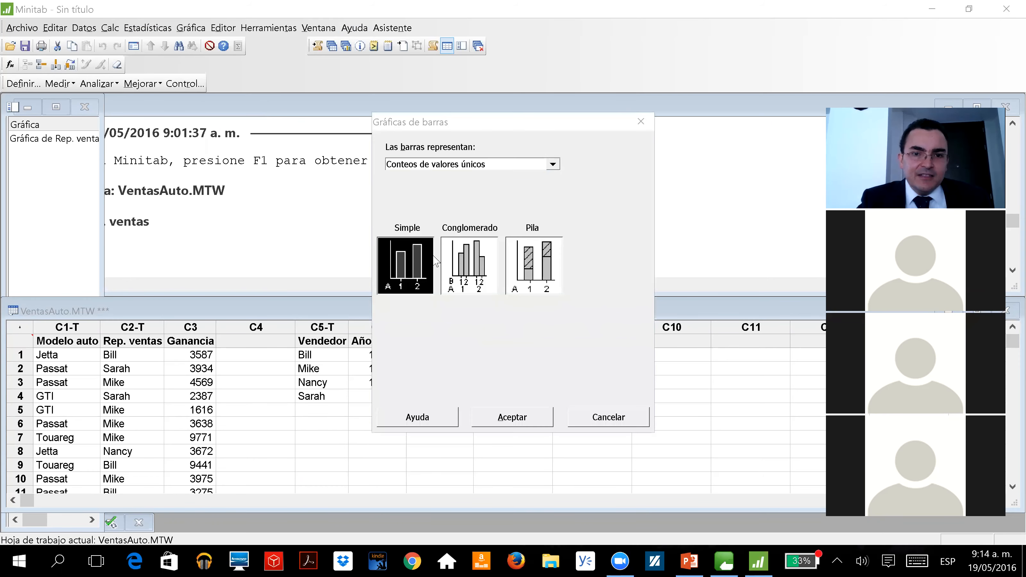
left_click(506, 417)
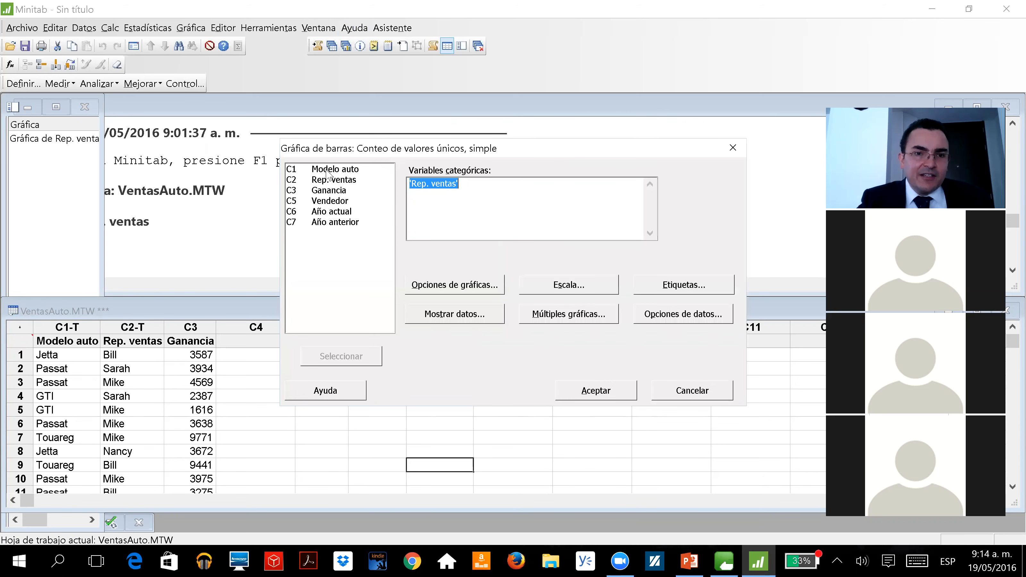
double_click(335, 169)
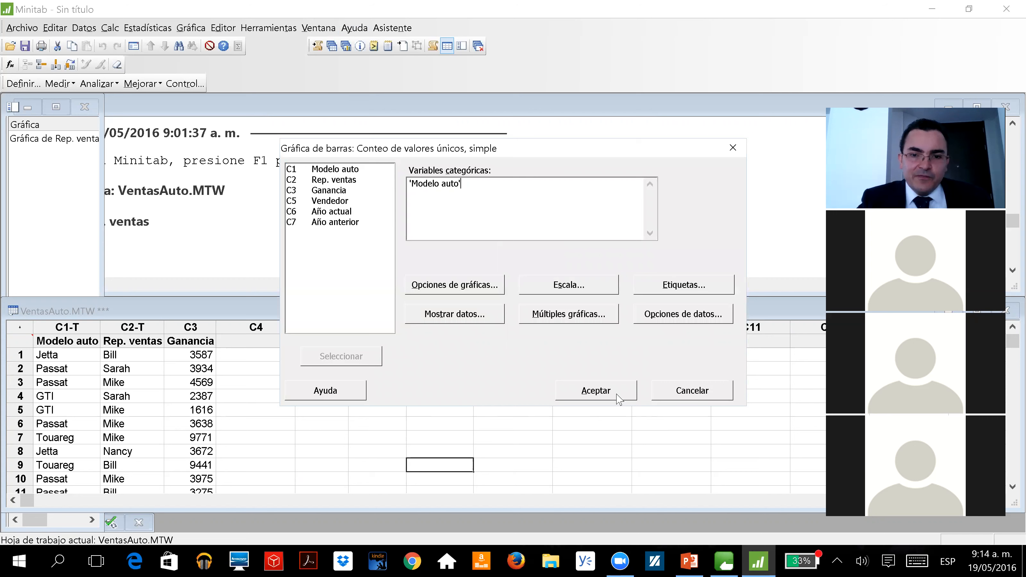
Add y-value data labels to the bars of the Modelo auto chart
left_click(677, 284)
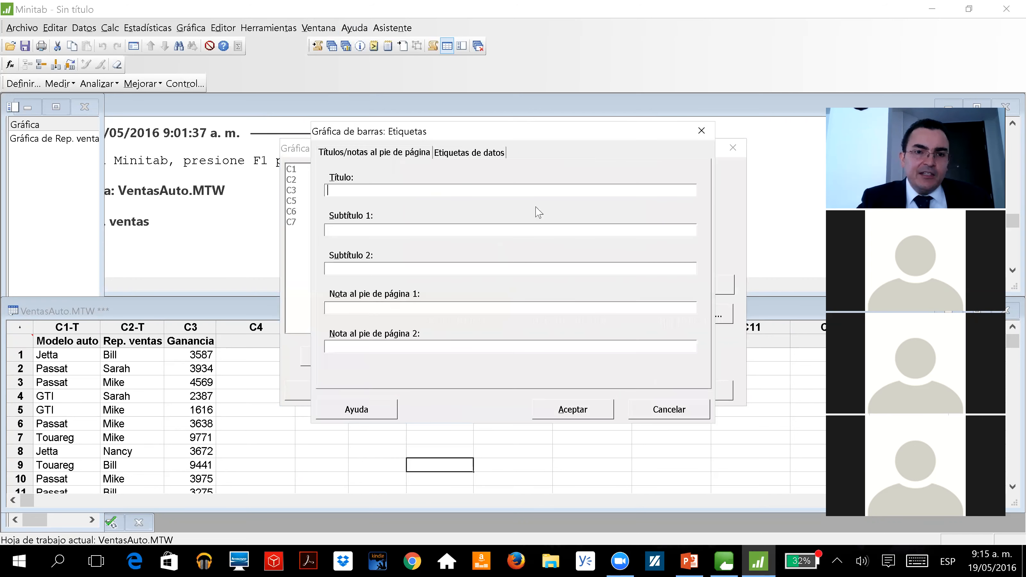
left_click(453, 152)
left_click(471, 207)
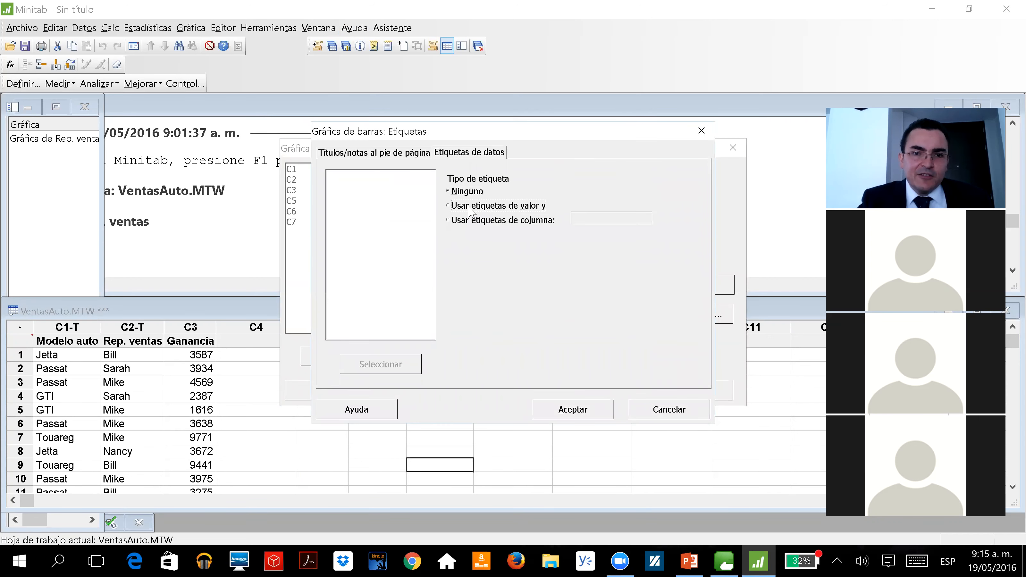
left_click(548, 402)
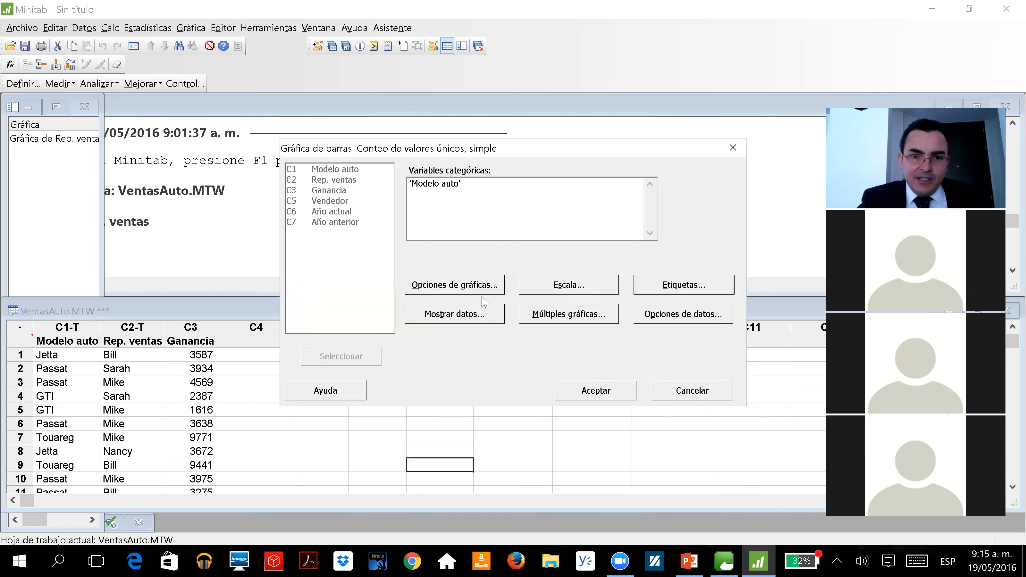
Order the main X groups by descending Y and generate the bar chart of Modelo auto
left_click(477, 284)
left_click(384, 213)
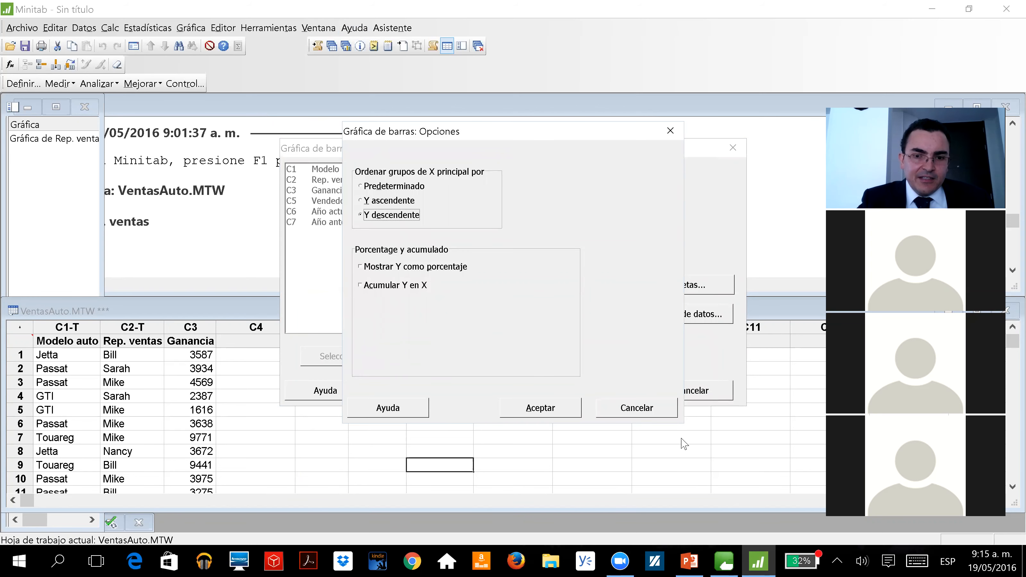
left_click(542, 408)
left_click(613, 388)
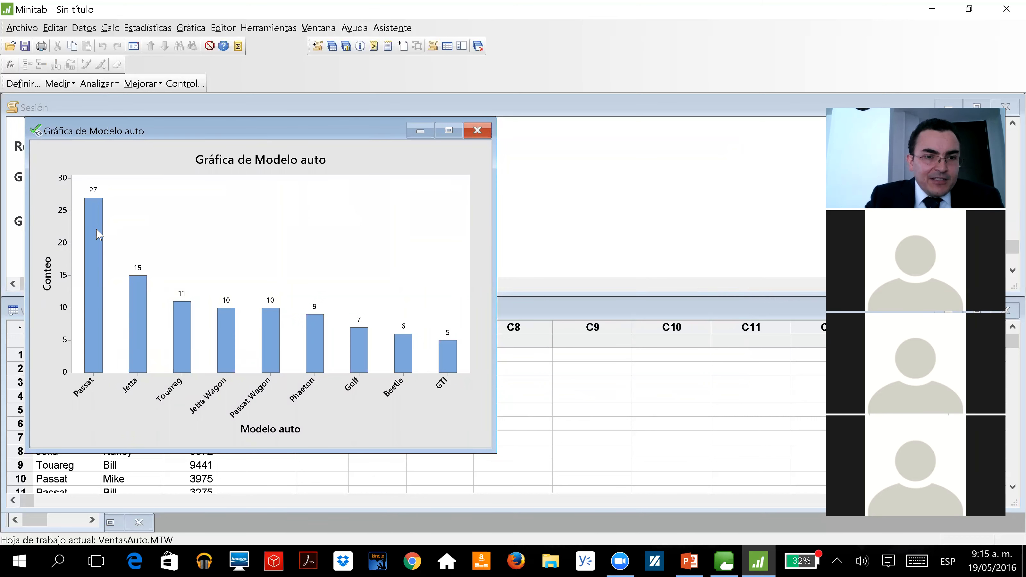
Review the workshop task list on the PowerPoint slide and minimize the Modelo auto chart back in Minitab
mouse_move(99, 233)
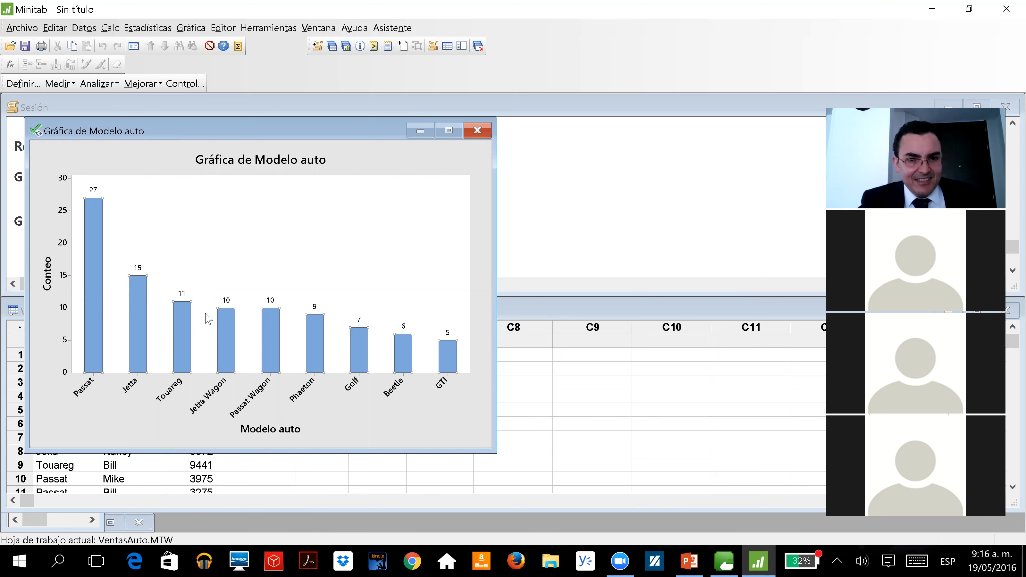
mouse_move(173, 314)
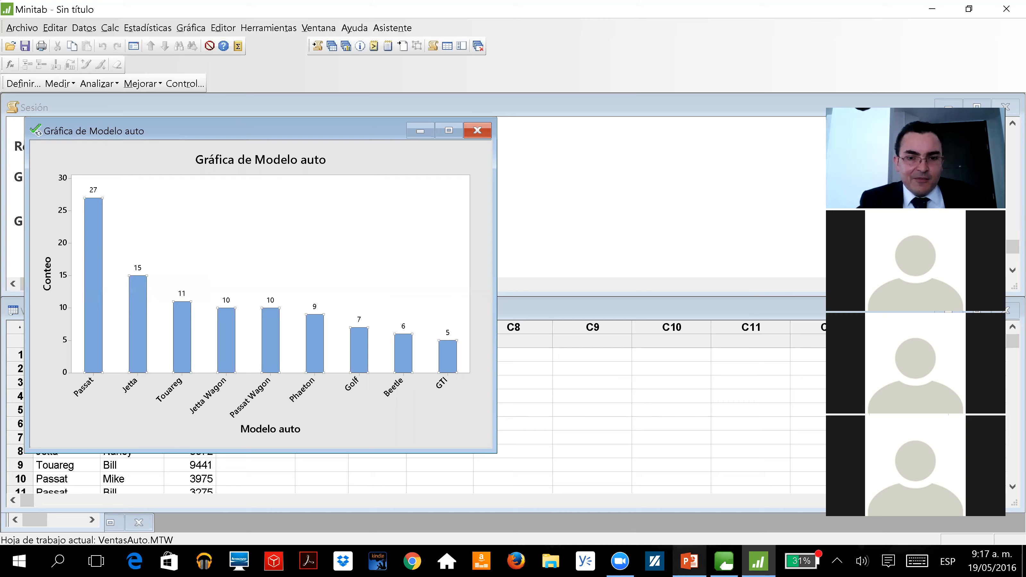
left_click(689, 562)
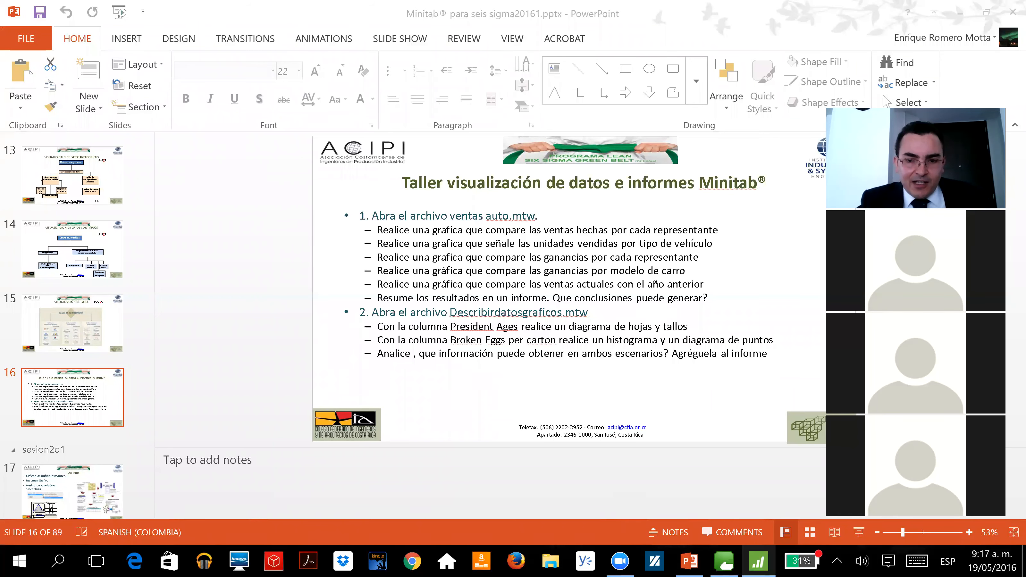
left_click(758, 561)
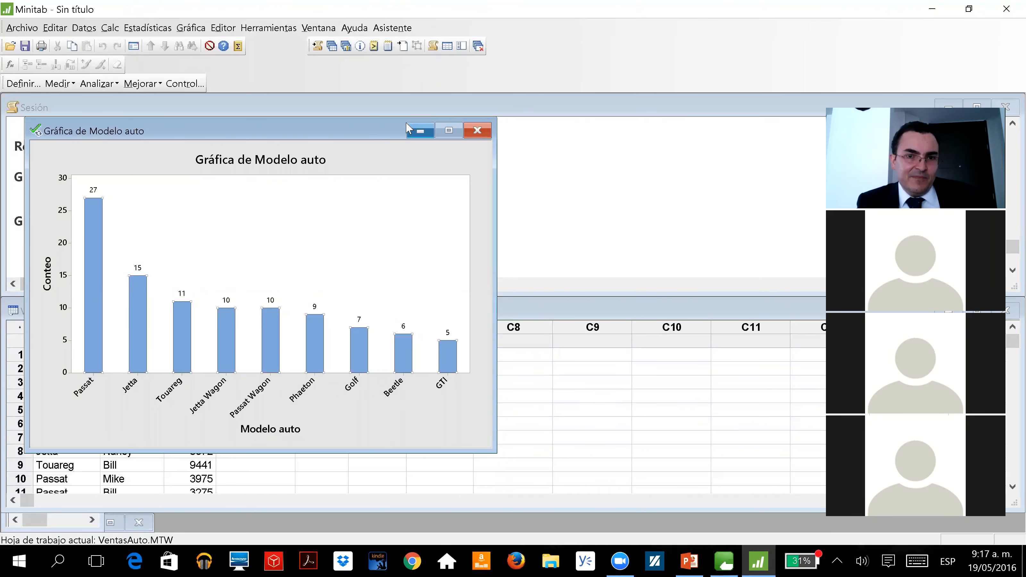
left_click(420, 131)
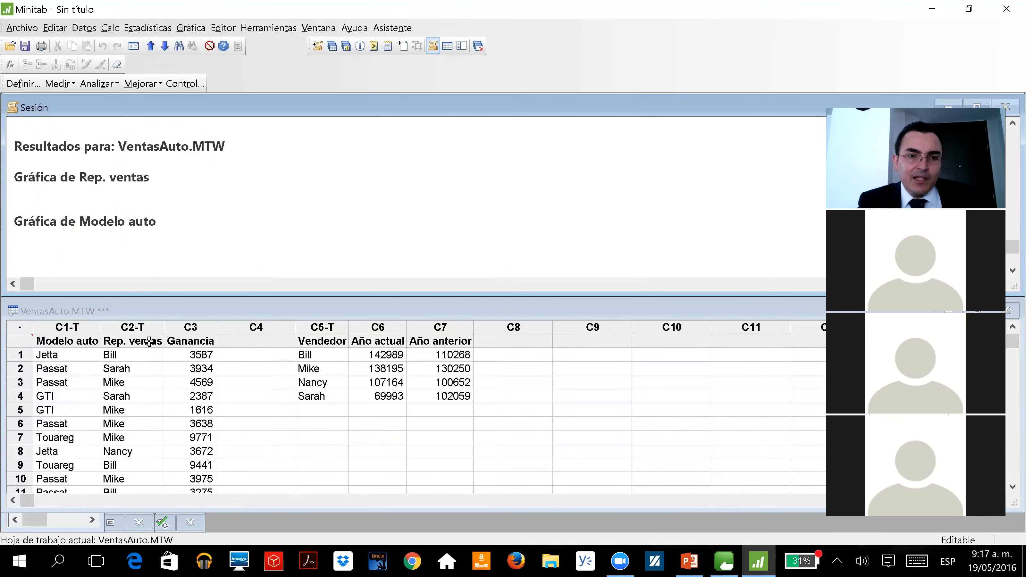
left_click(187, 327)
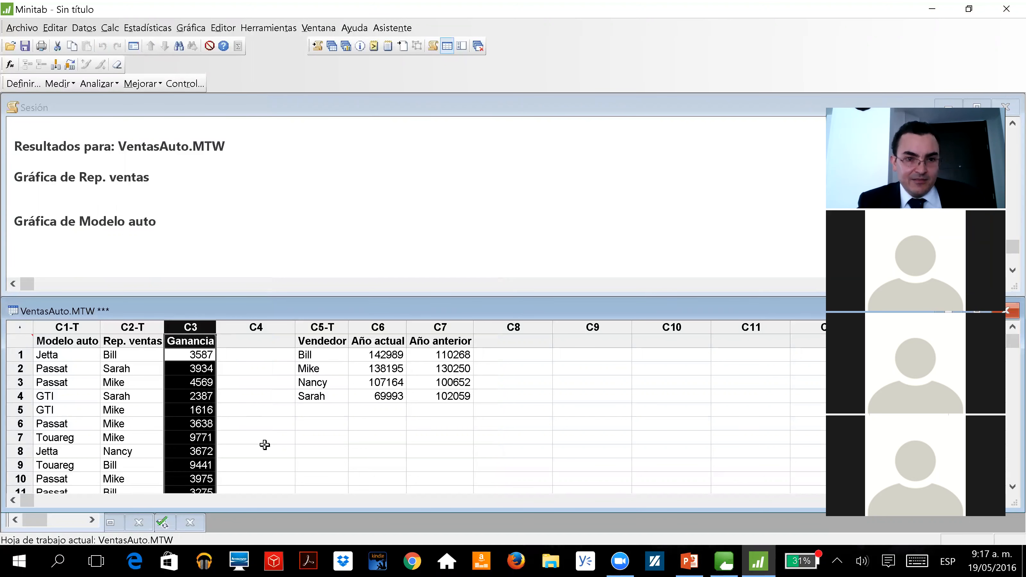
left_click(378, 412)
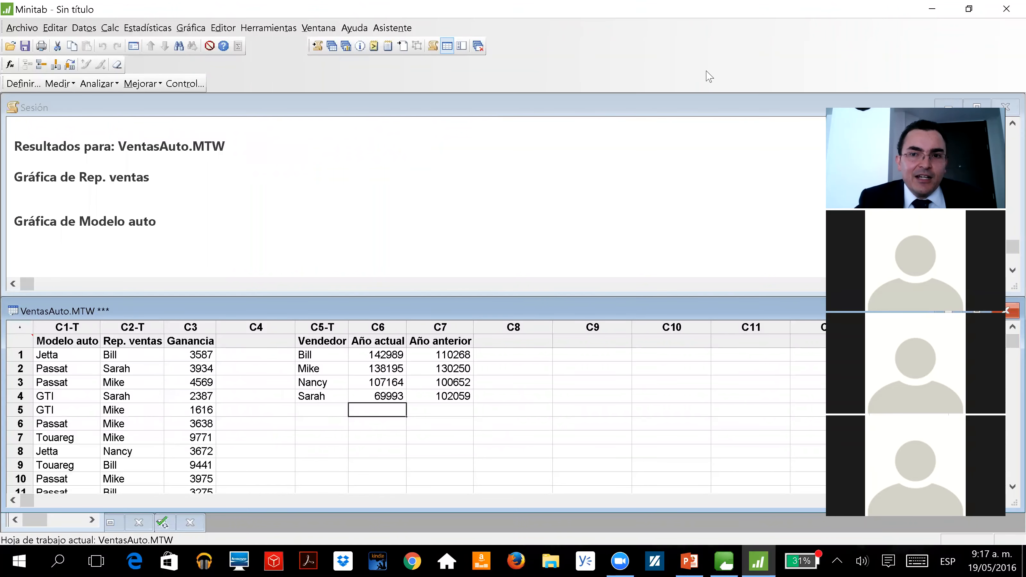
left_click(811, 40)
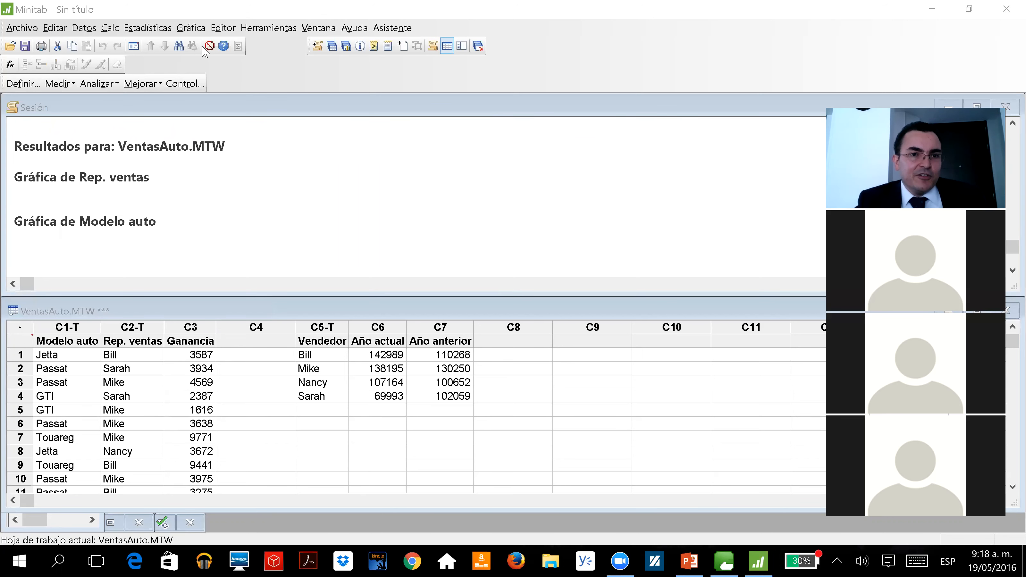
Start a new bar chart whose bars represent a function of a variable, using the simple layout with one Y
left_click(191, 29)
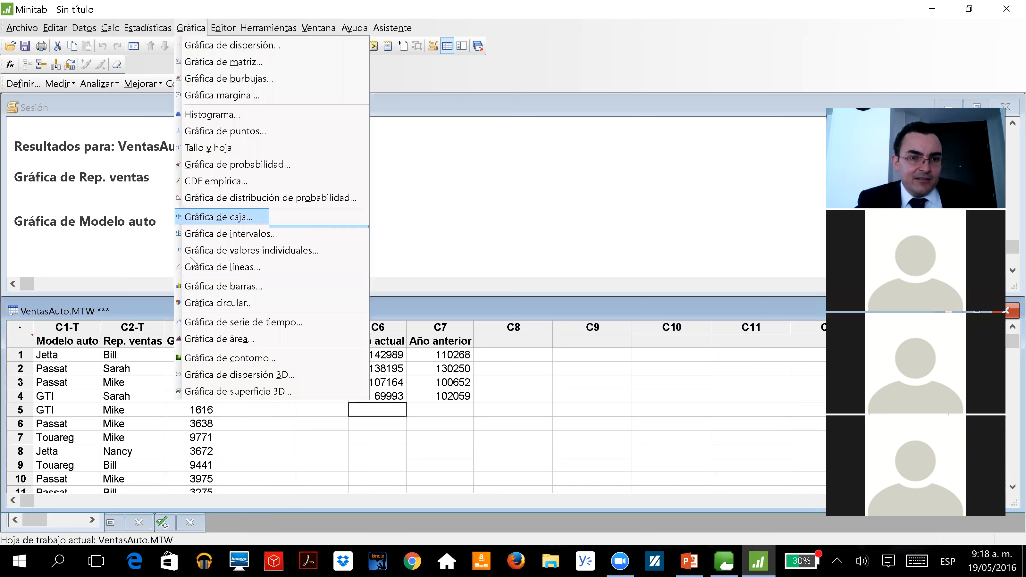
left_click(189, 286)
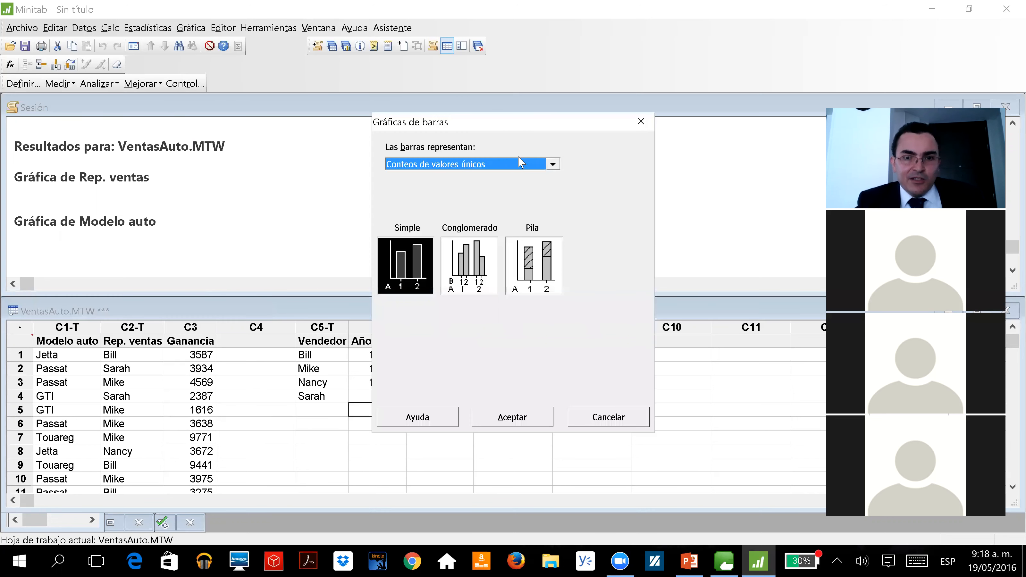
left_click(551, 165)
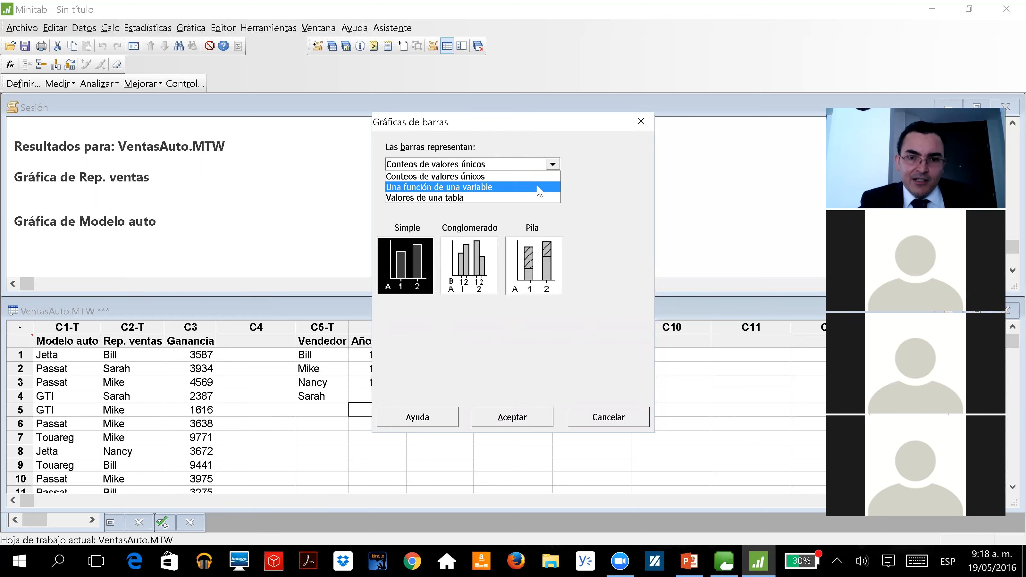
left_click(524, 188)
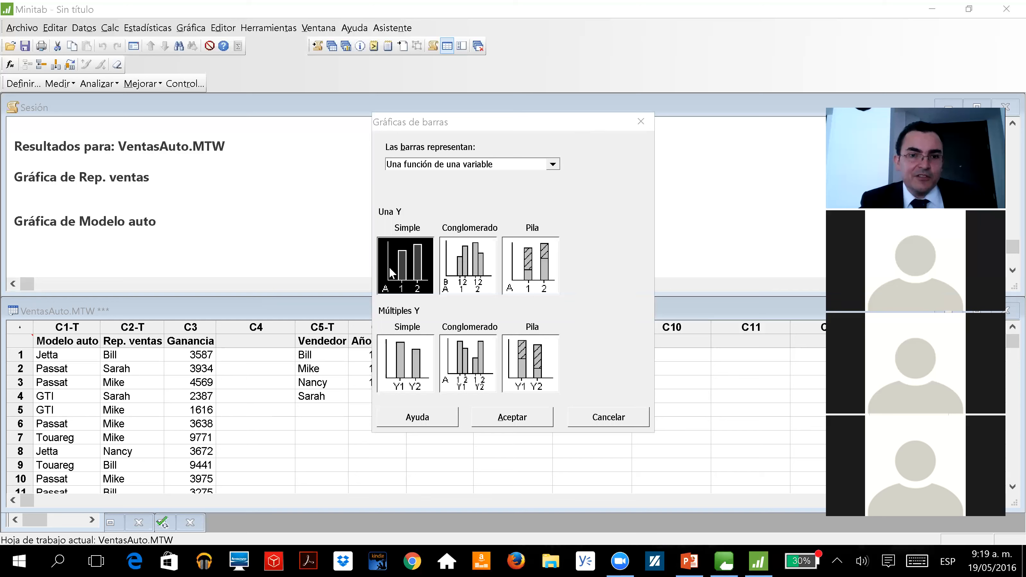
left_click(453, 278)
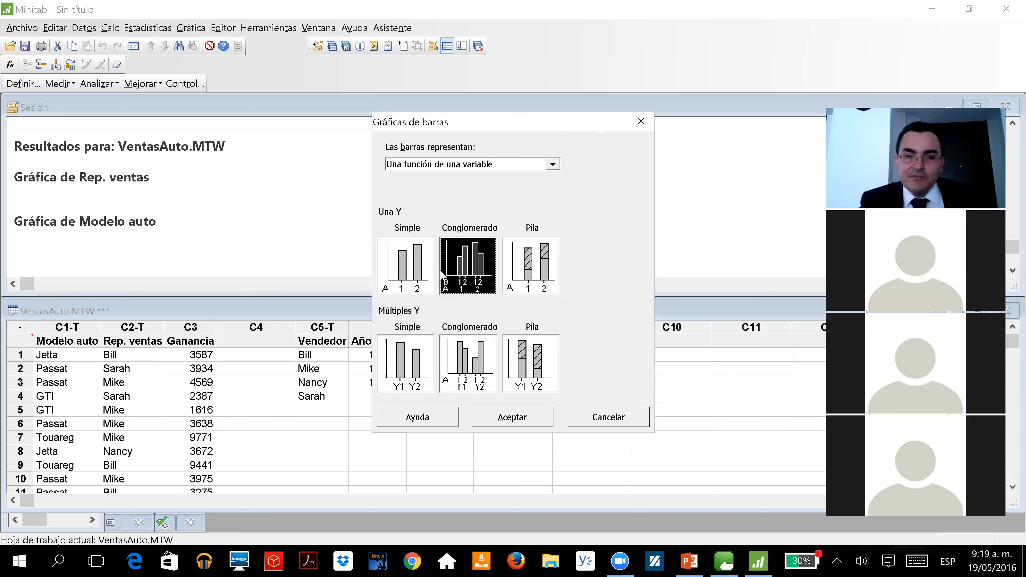
left_click(415, 276)
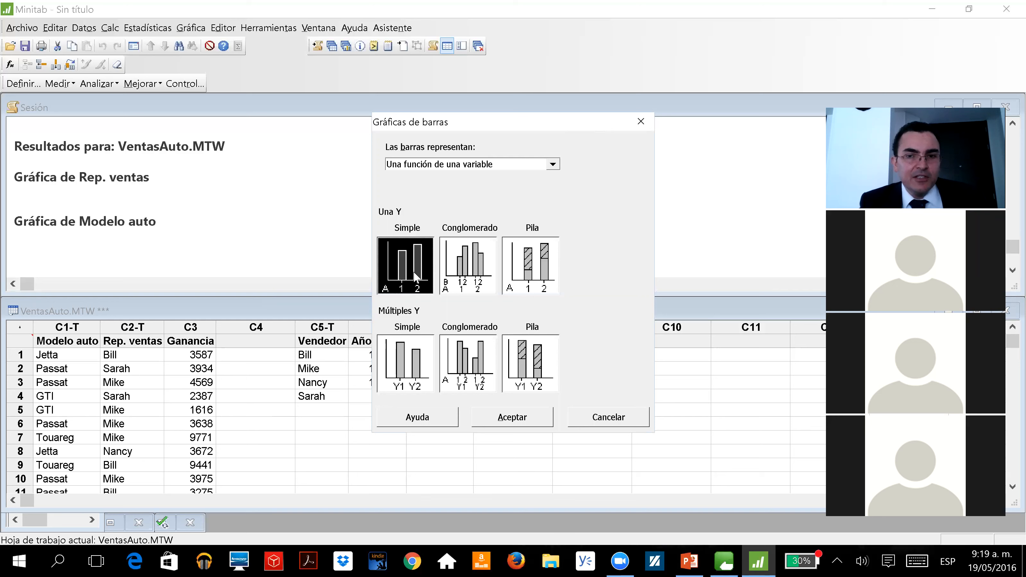
left_click(812, 23)
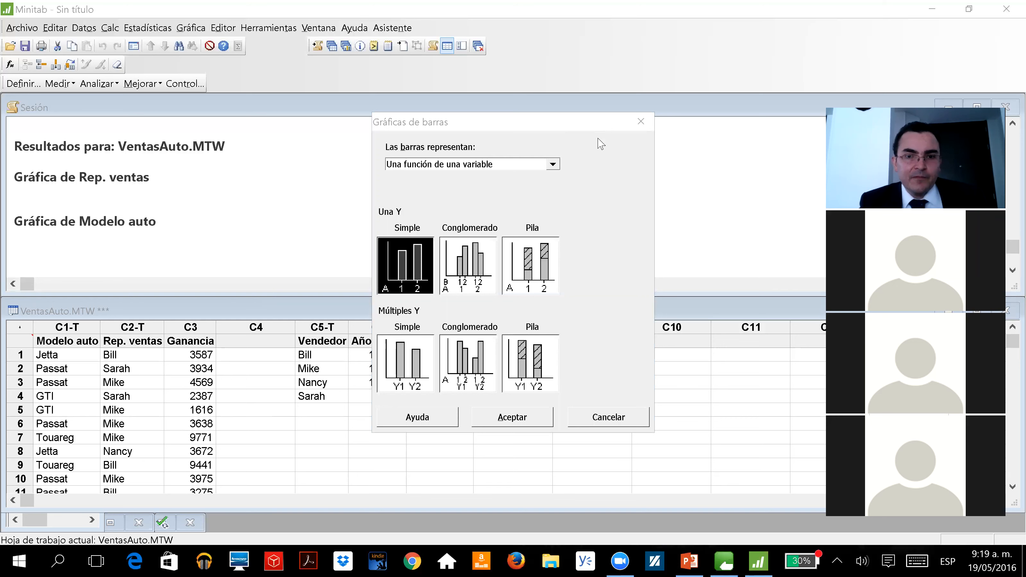
double_click(393, 260)
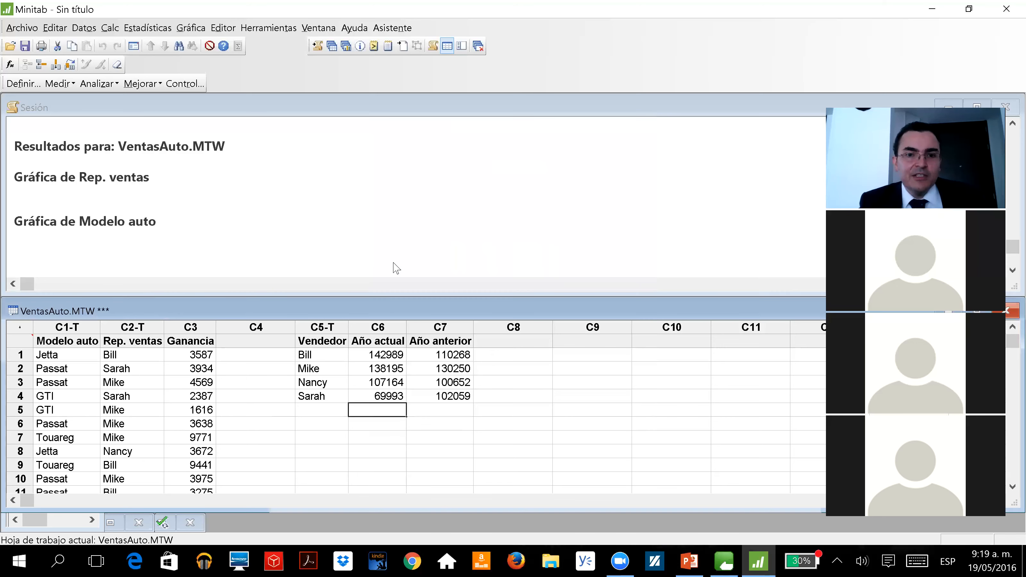
Set the chart function to Suma with Ganancia as the graph variable and Rep. ventas as the categorical variable
left_click(467, 186)
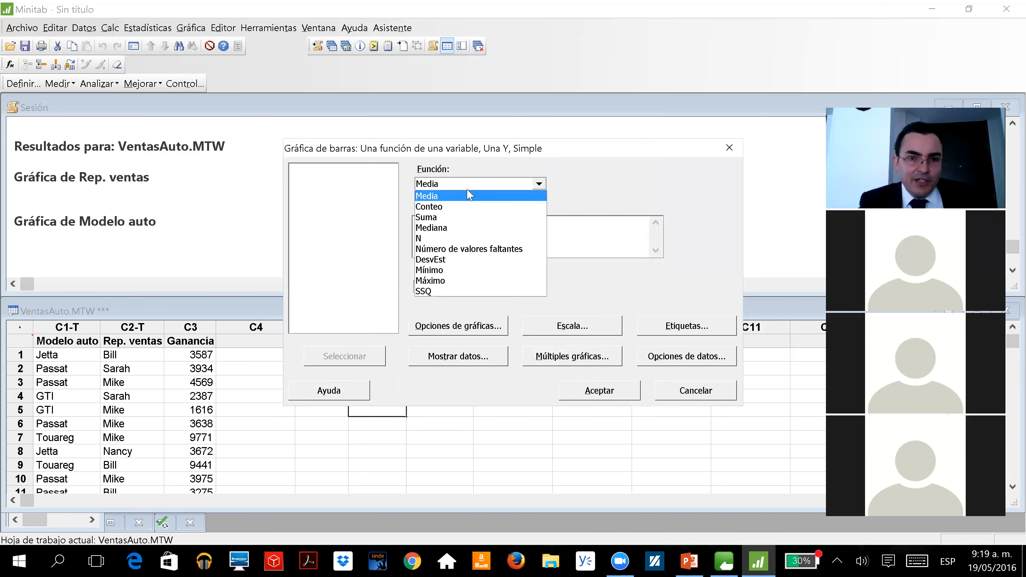
left_click(462, 218)
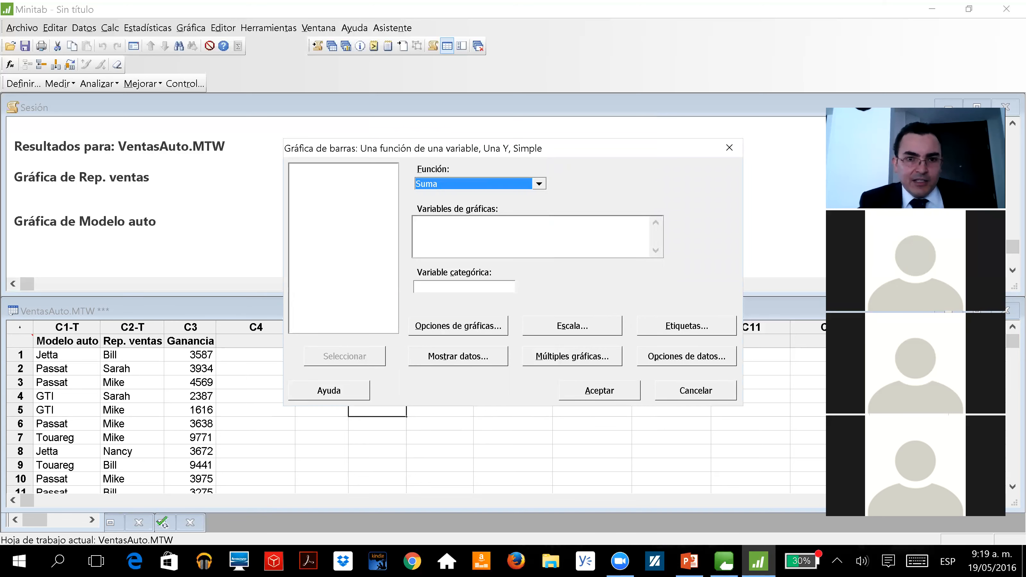
left_click(460, 233)
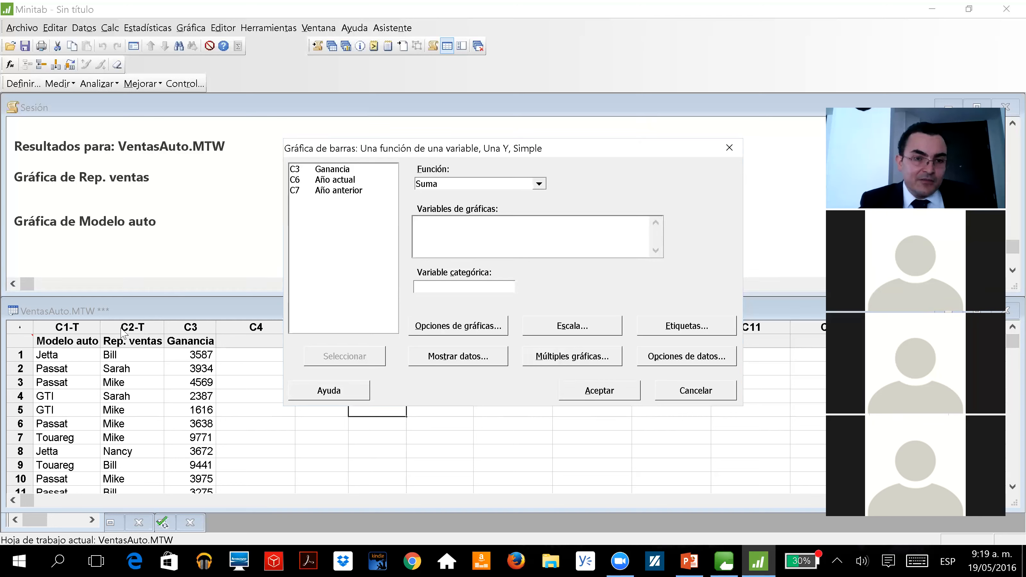
double_click(335, 170)
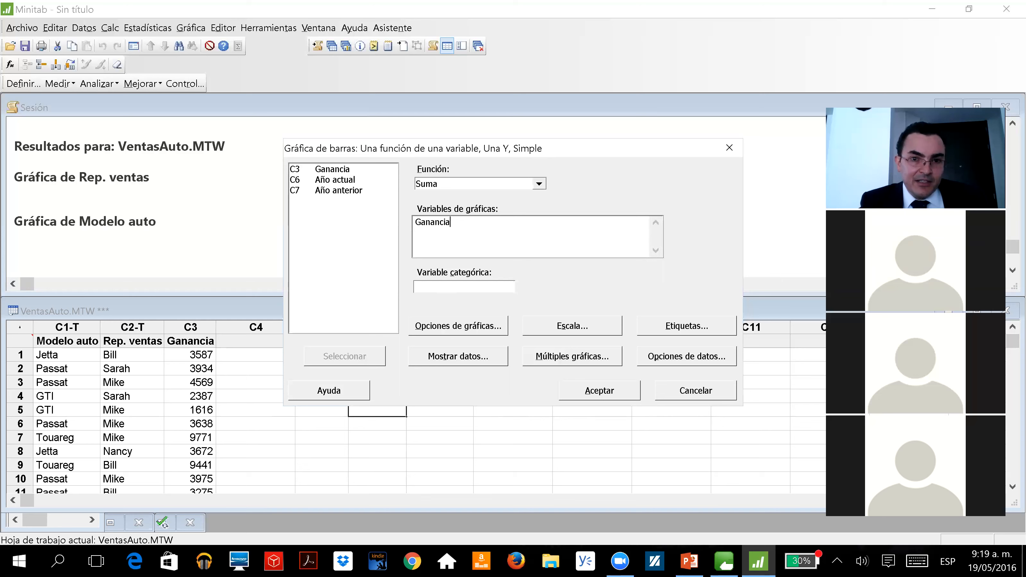
left_click(456, 287)
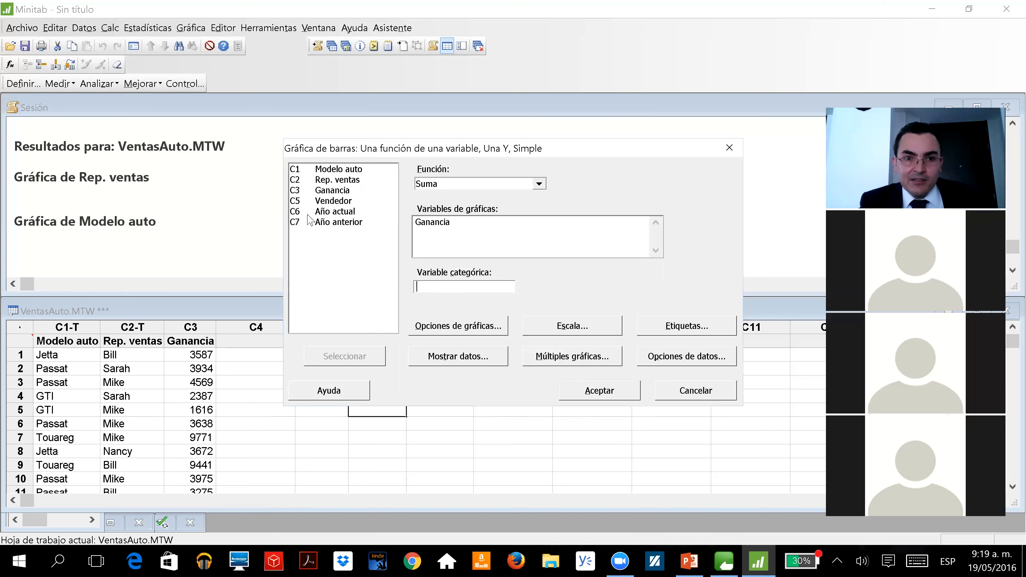
double_click(337, 180)
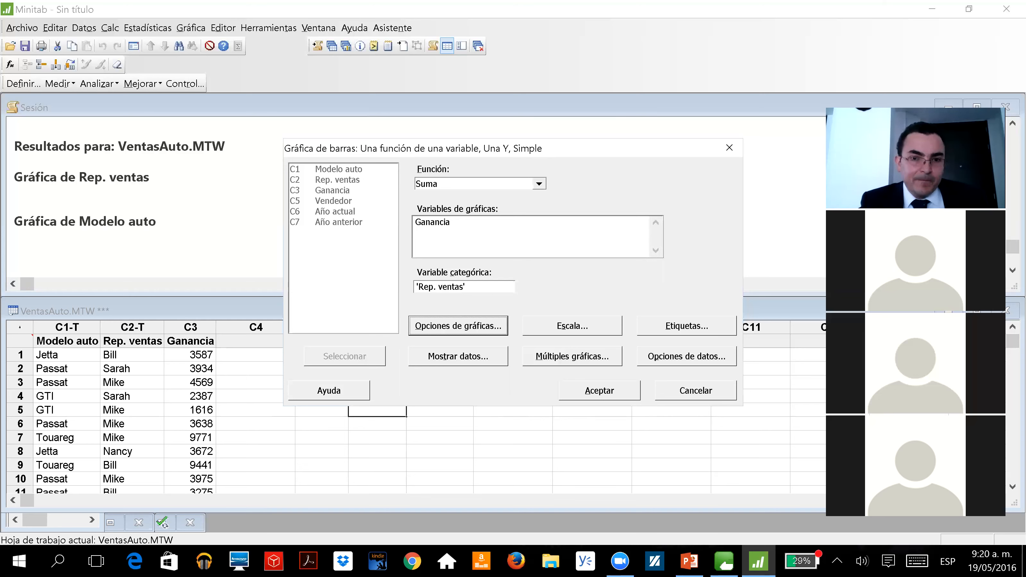
Order the main X groups of the Suma(Ganancia) bar chart by descending Y
left_click(449, 329)
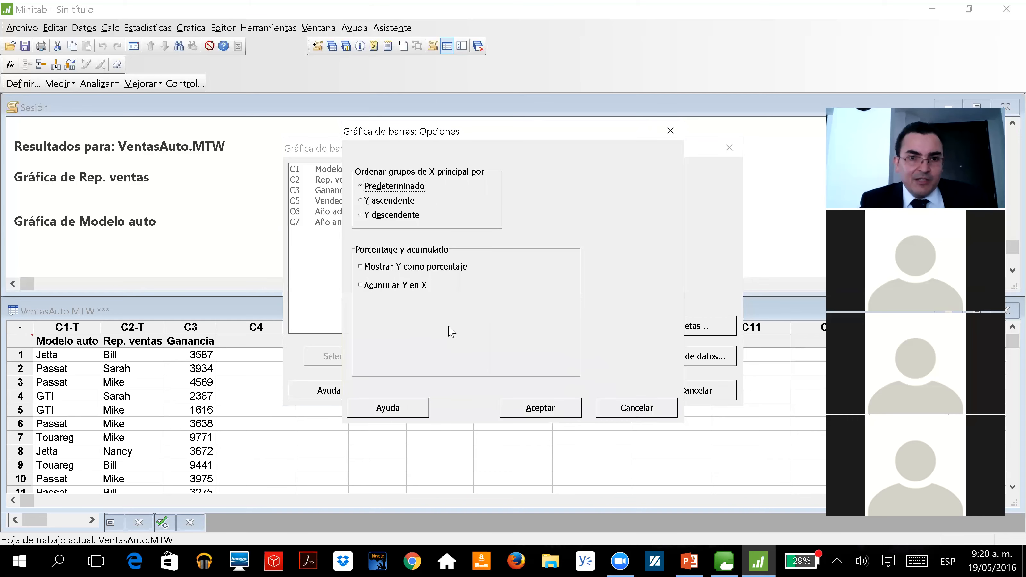
left_click(380, 216)
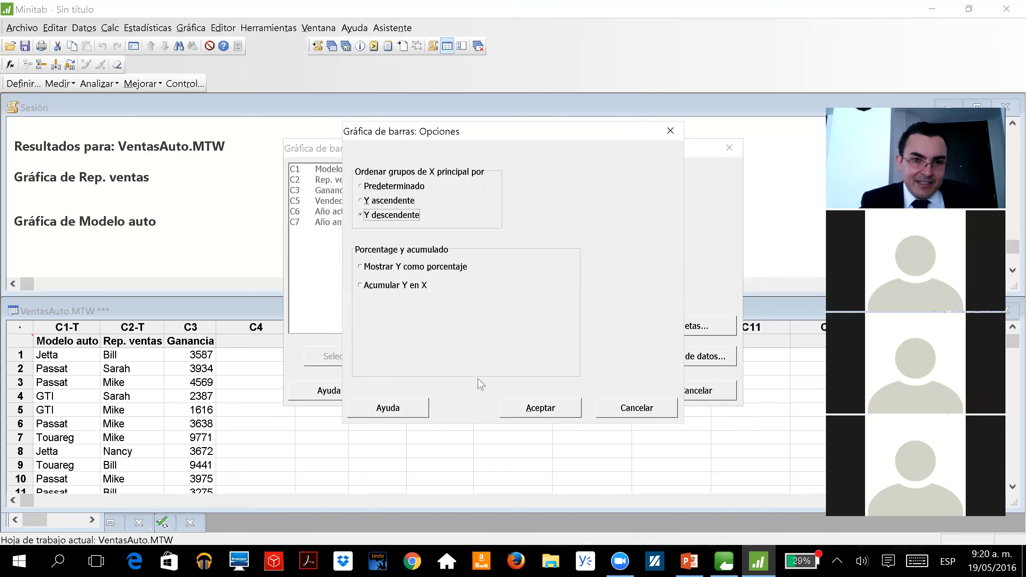
left_click(534, 408)
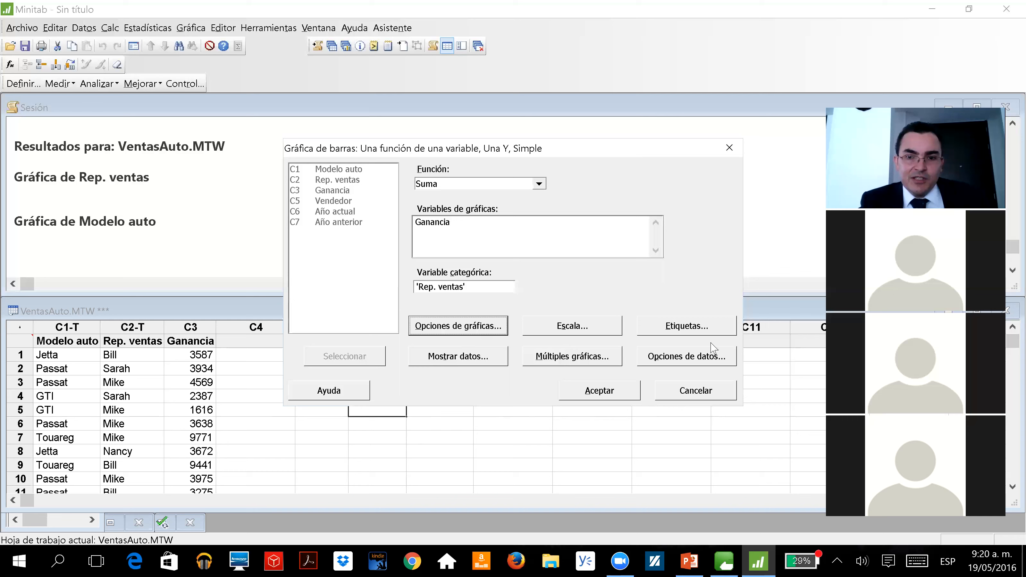
Use y-value labels as the data labels and generate the bar chart of Suma(Ganancia) per Rep. ventas
left_click(714, 329)
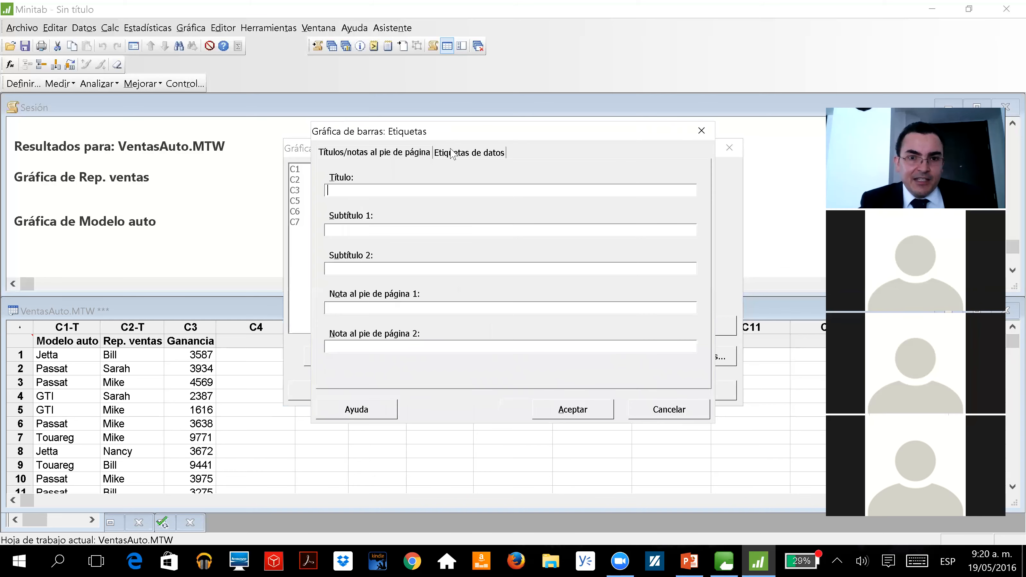
left_click(452, 154)
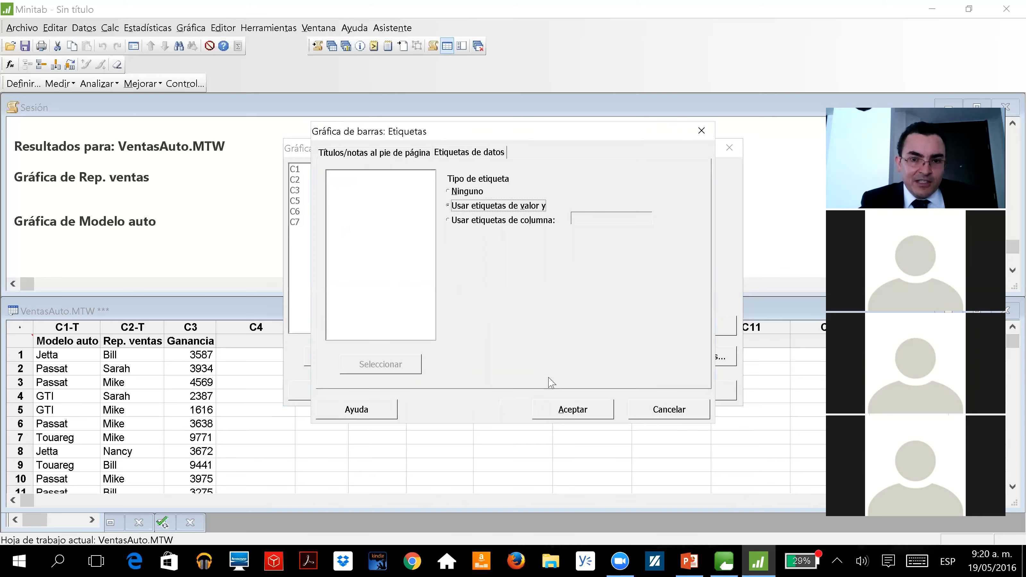
left_click(551, 404)
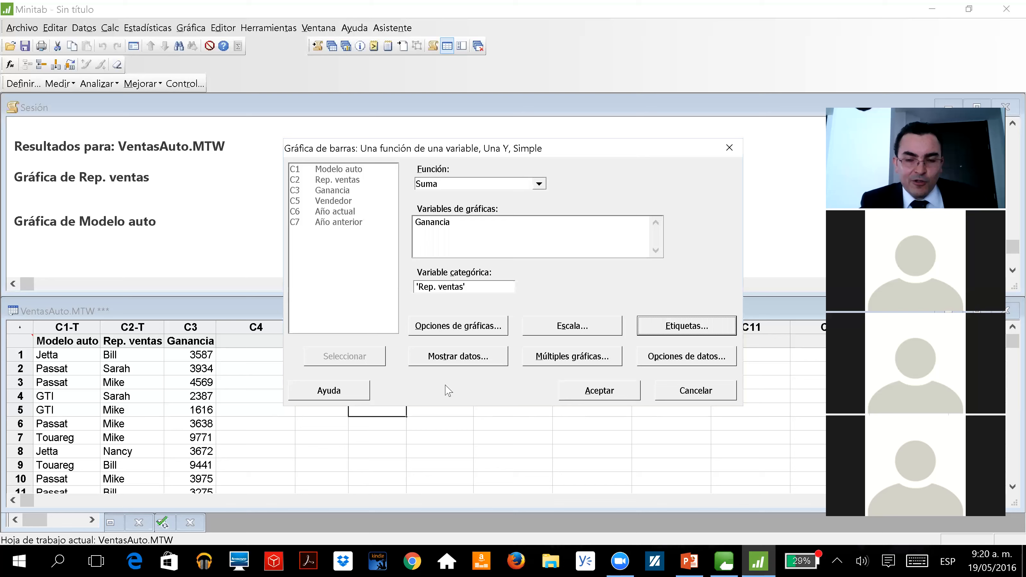
left_click(590, 394)
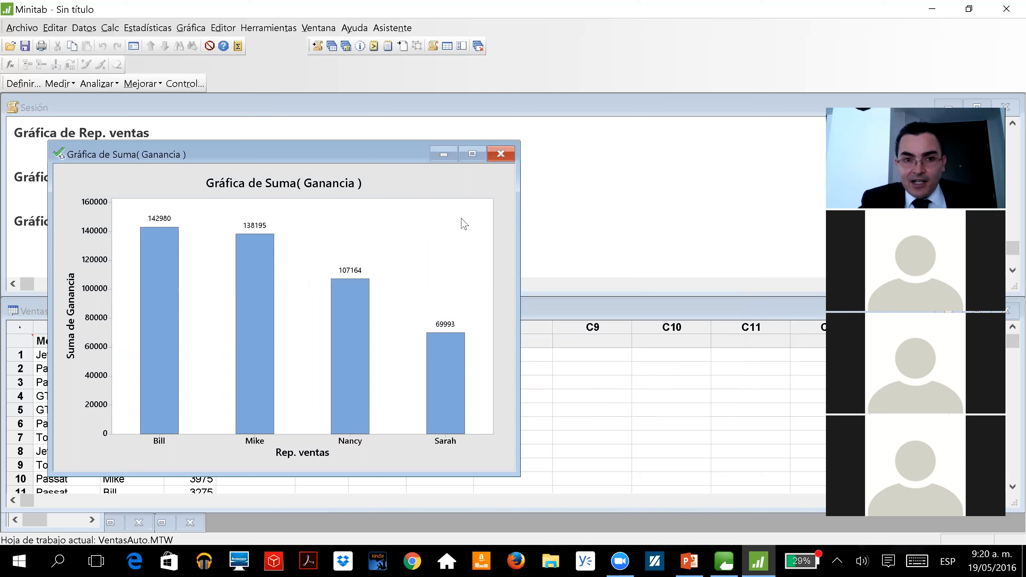
Give the graph region of the Suma(Ganancia) chart a custom fill pattern with a white background colour
double_click(423, 181)
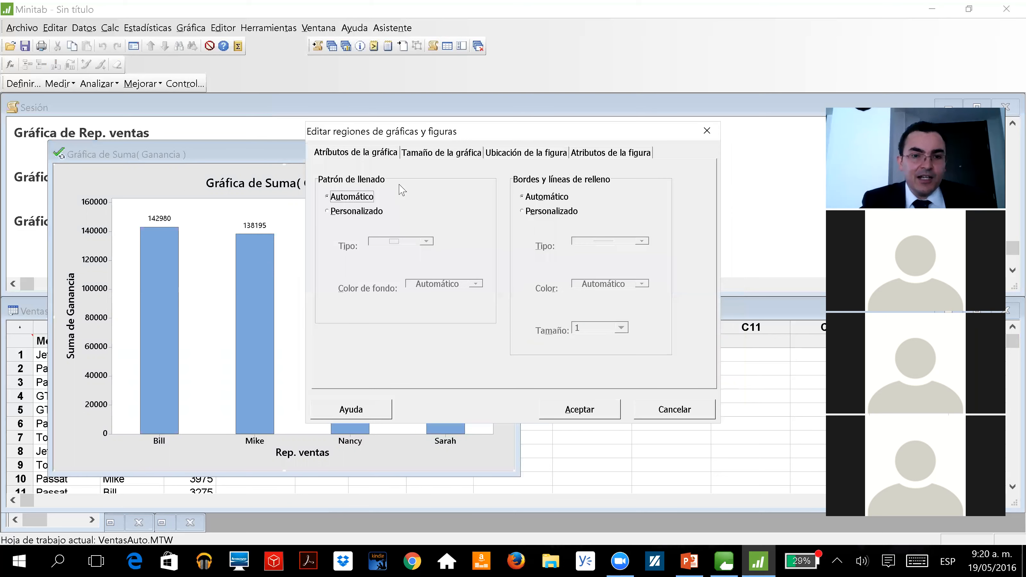
left_click(357, 212)
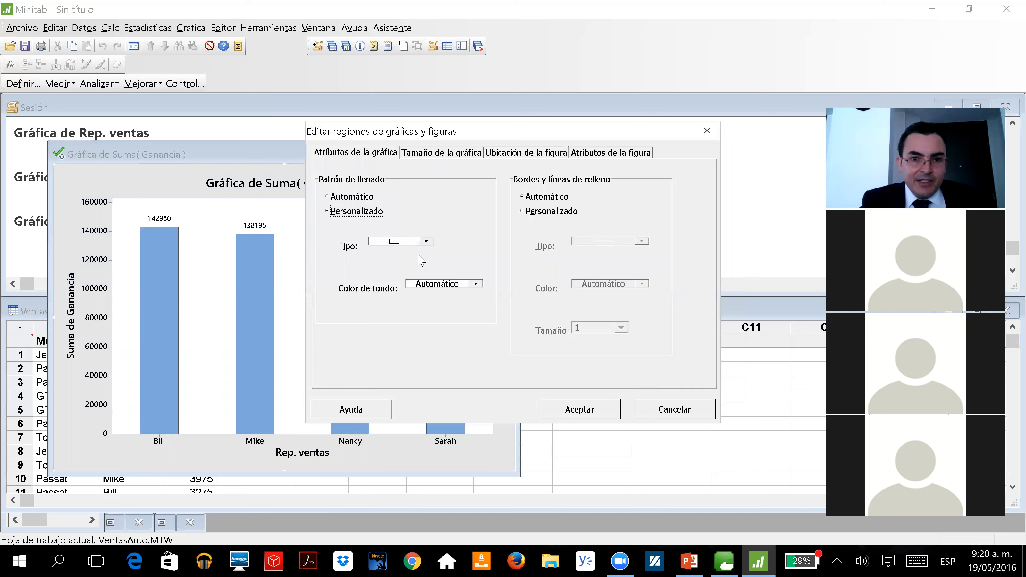
left_click(435, 284)
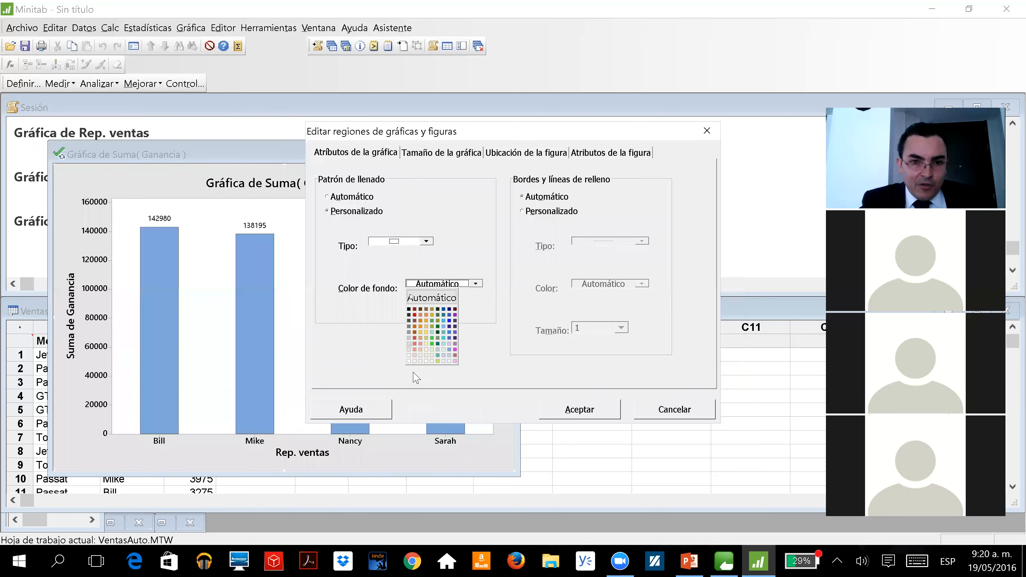
left_click(408, 361)
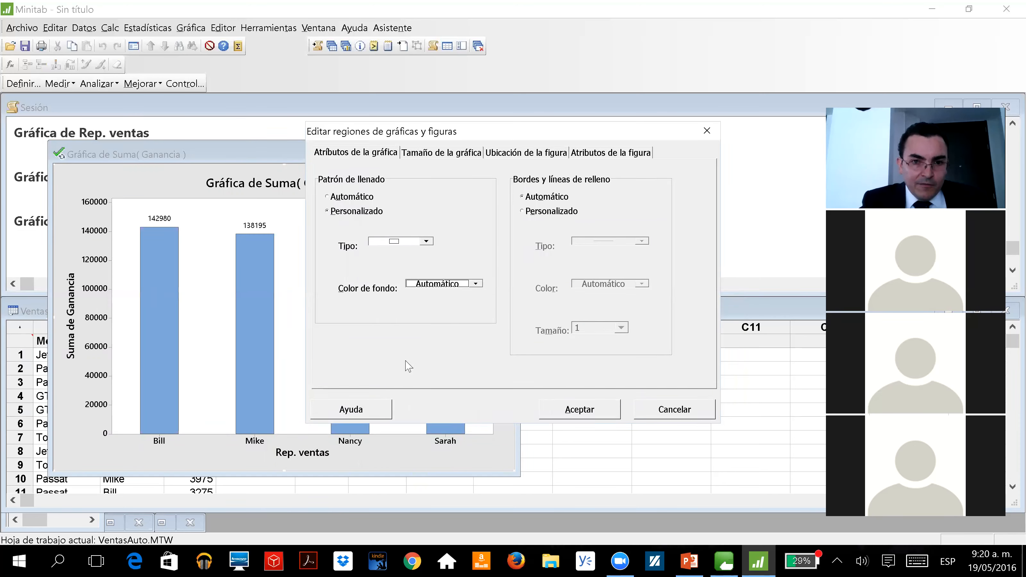
left_click(576, 409)
Set the Ganancia value in row 1 of the VentasAuto worksheet to 3387
mouse_move(449, 402)
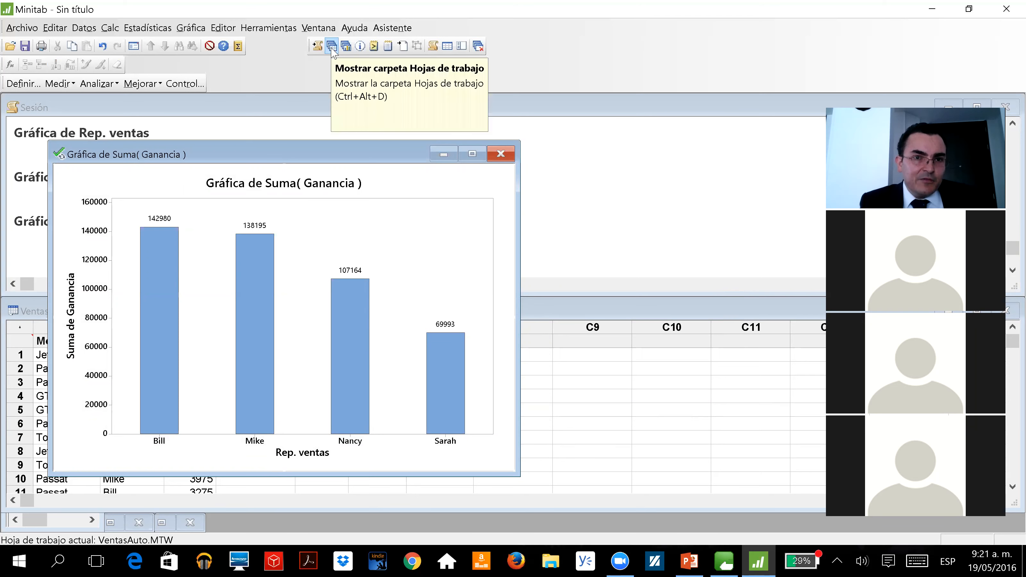
left_click(583, 409)
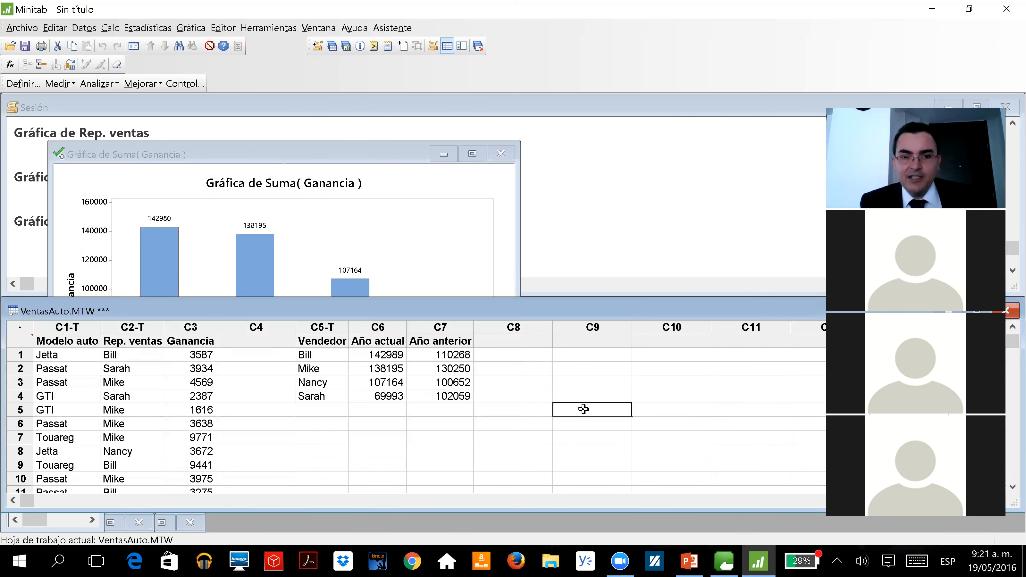
left_click(168, 354)
key("Left")
key("Left")
key("Right")
key("Right")
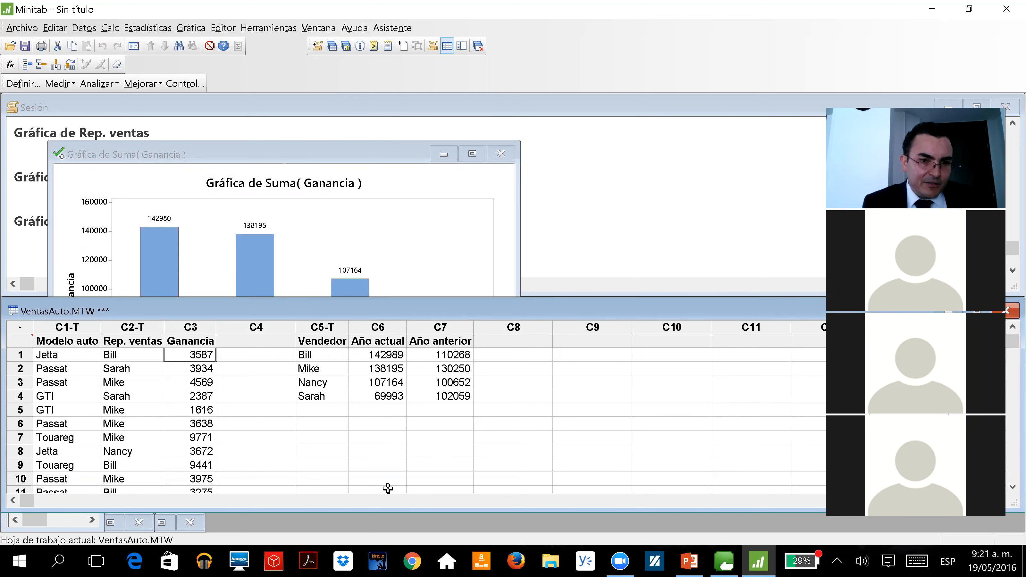
key("Left")
key("Right")
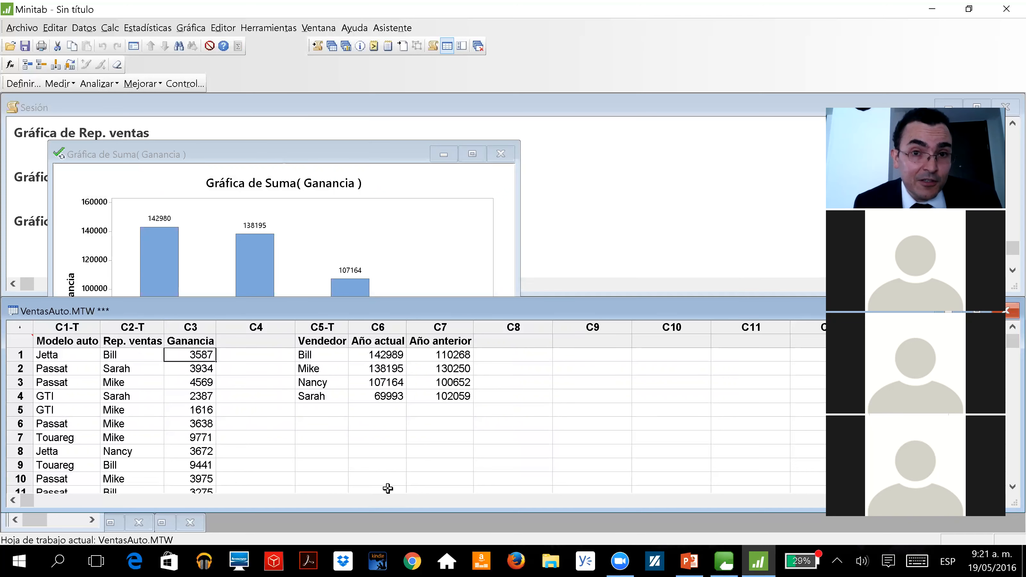
type("3387")
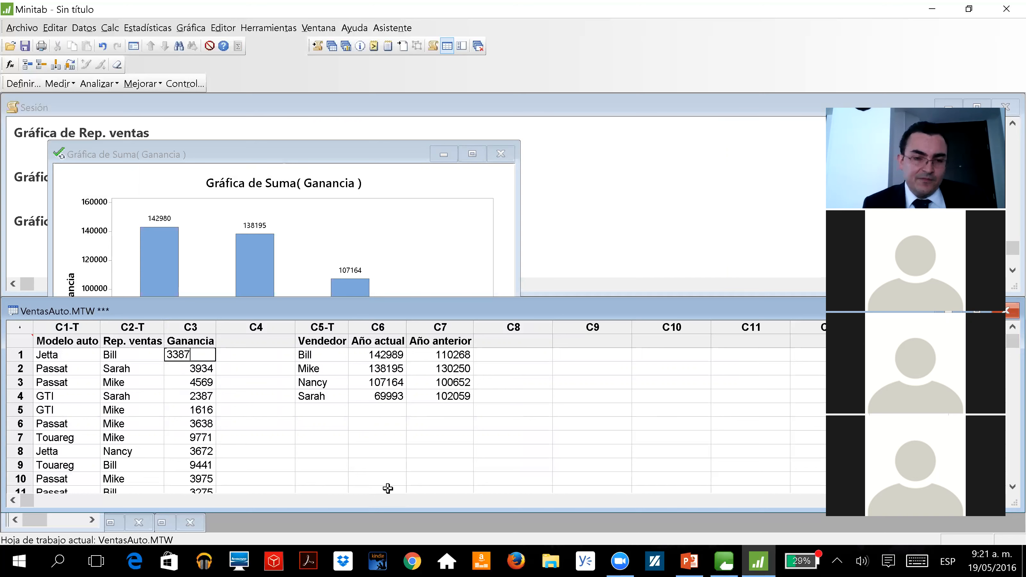
key("Return")
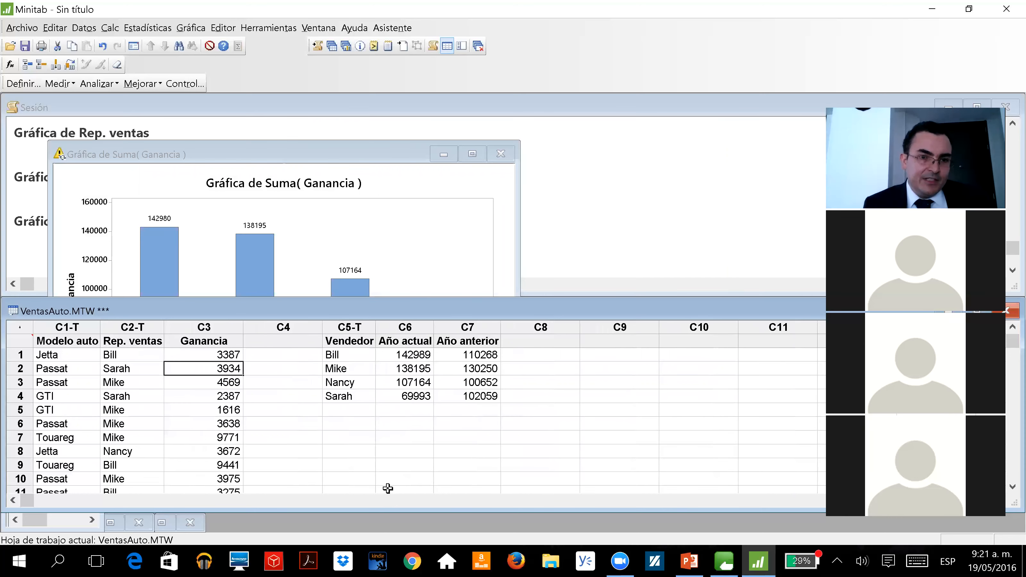
key("Up")
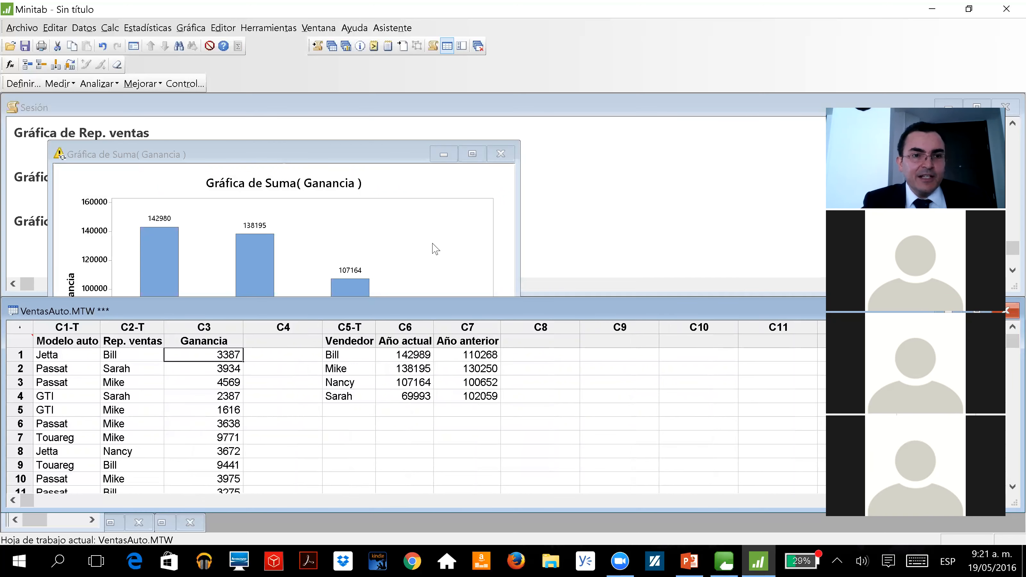
Turn on automatic updates for the Suma(Ganancia) chart
left_click(362, 157)
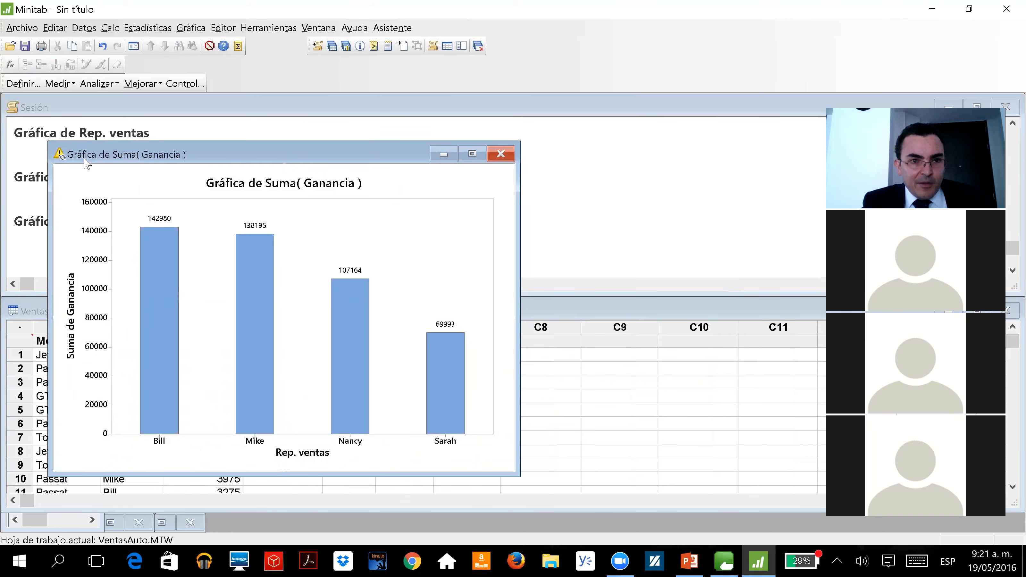
left_click(59, 159)
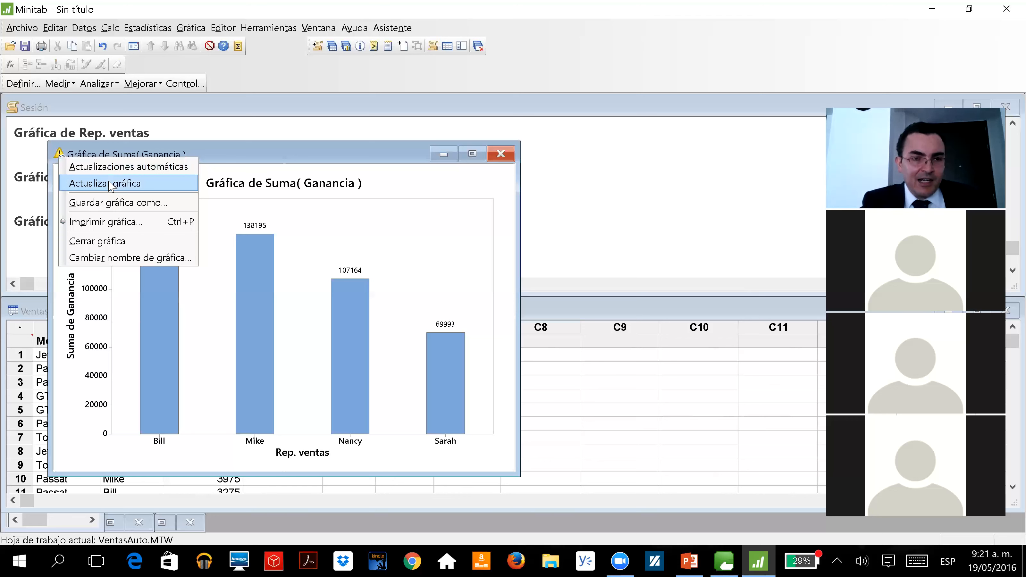
left_click(107, 166)
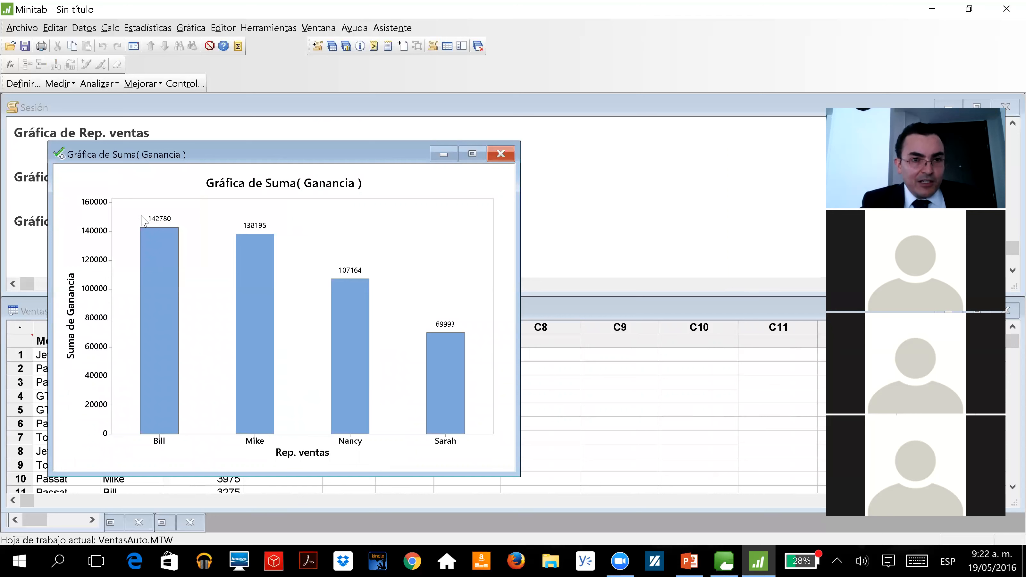
Set the Ganancia value in row 1 of the worksheet to 33876 to test the chart's automatic update
left_click(576, 415)
left_click(180, 351)
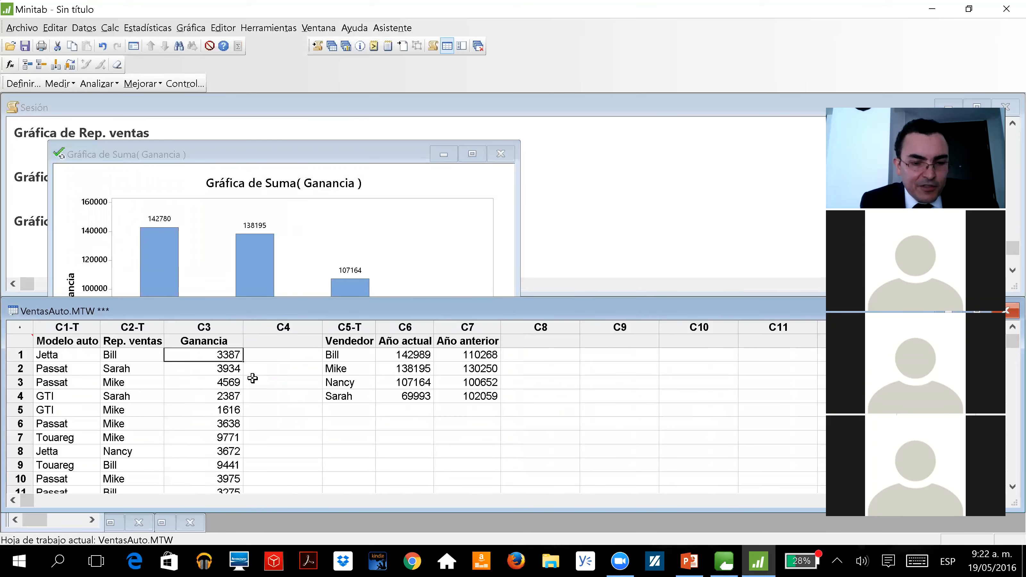
type("33876")
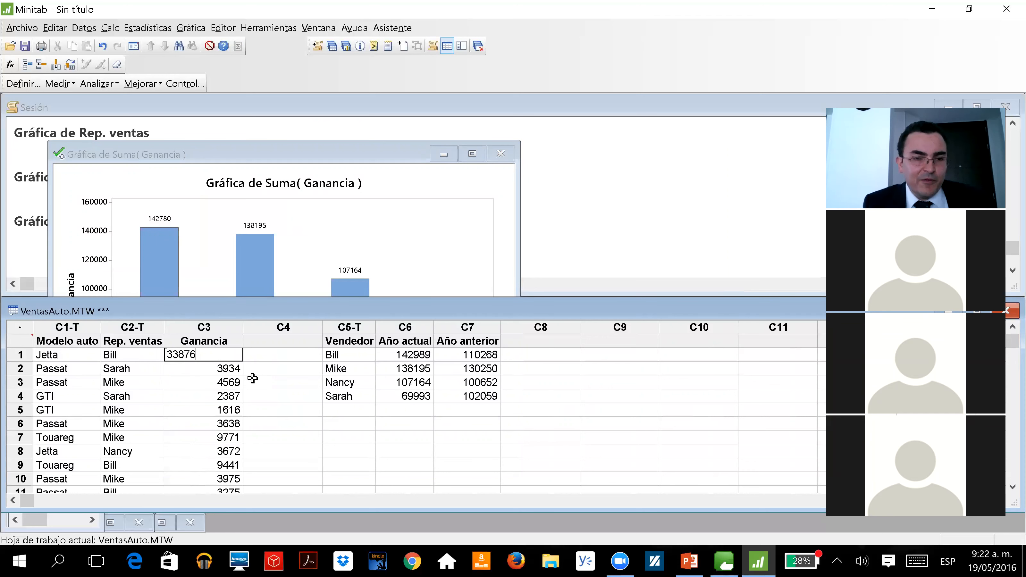
key("Return")
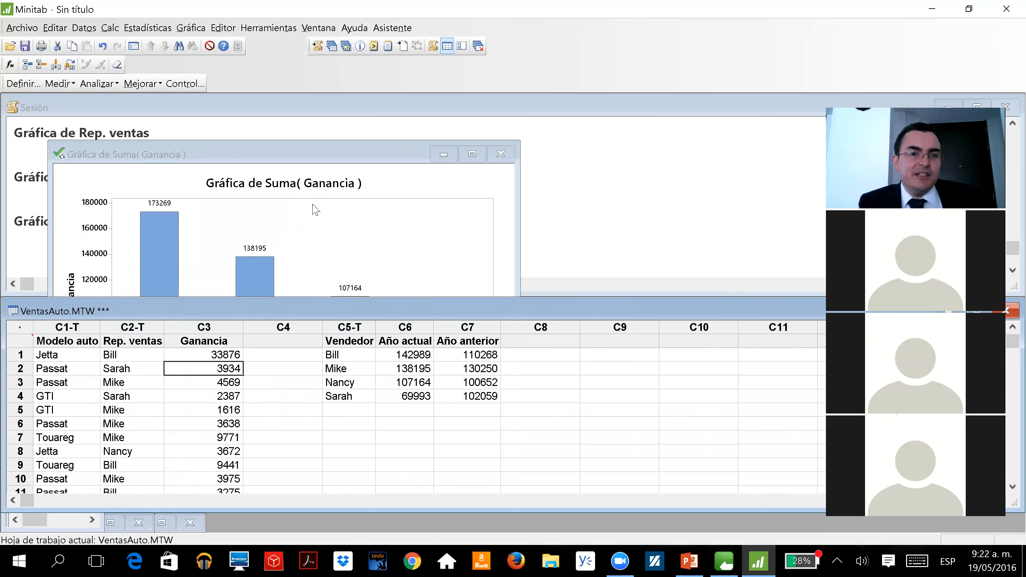
Minimize the Suma(Ganancia) chart and set the Ganancia value in row 1 of the worksheet to 3876
left_click(370, 158)
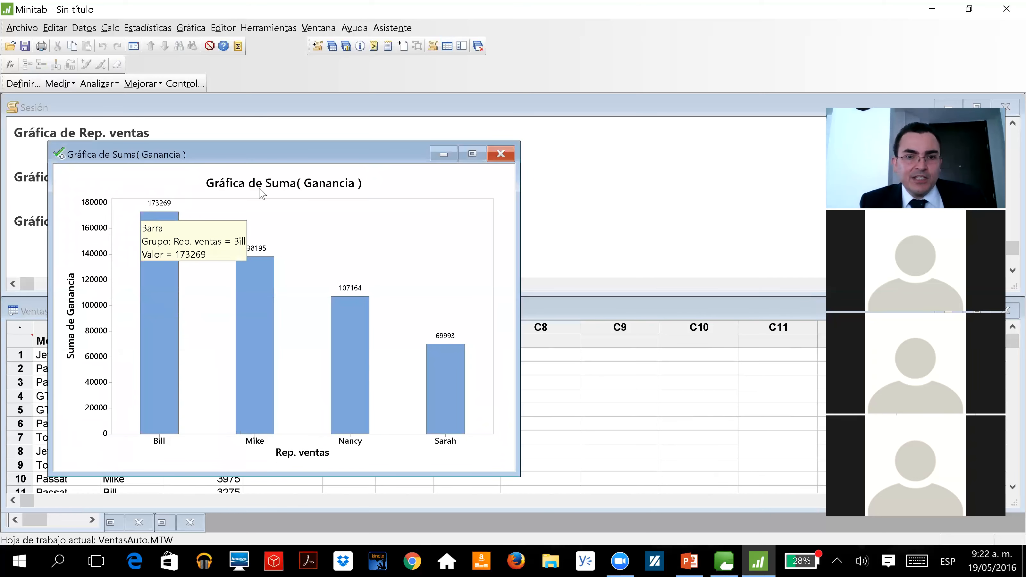
left_click(445, 160)
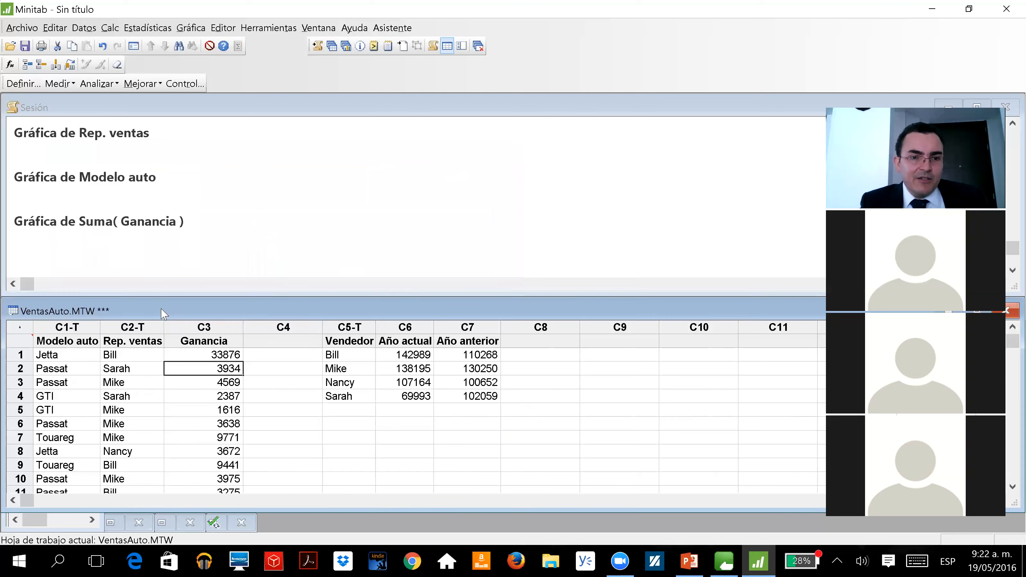
left_click(206, 354)
type("3876")
key("Return")
key("Up")
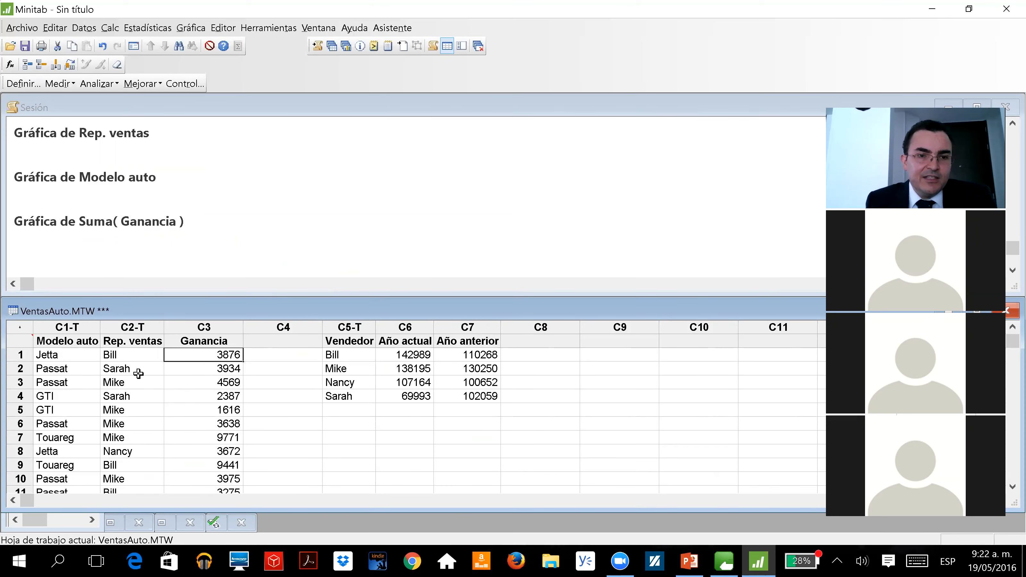
Show the graphs folder and display the Suma(Ganancia) chart from its list
left_click(344, 48)
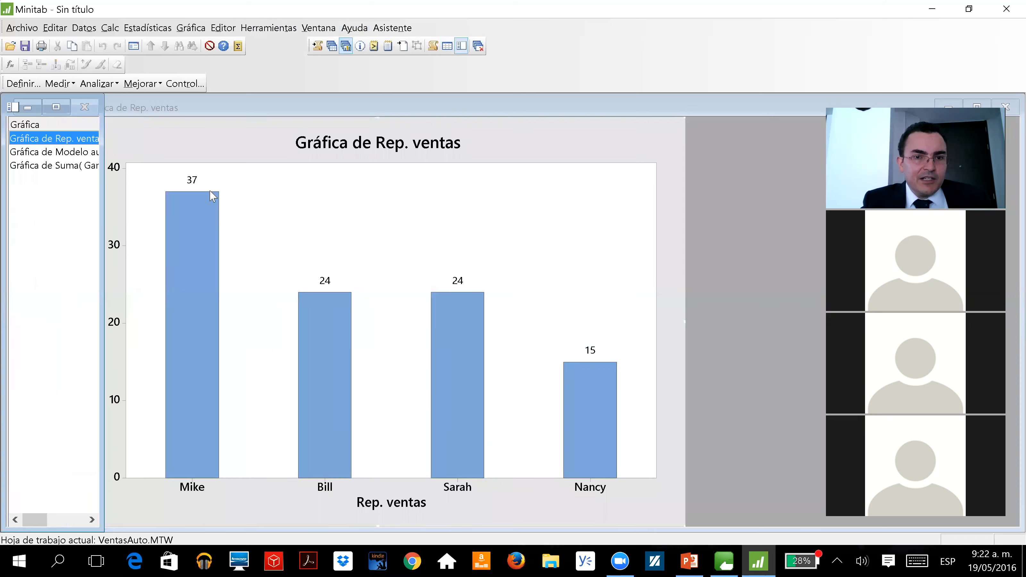
left_click(81, 167)
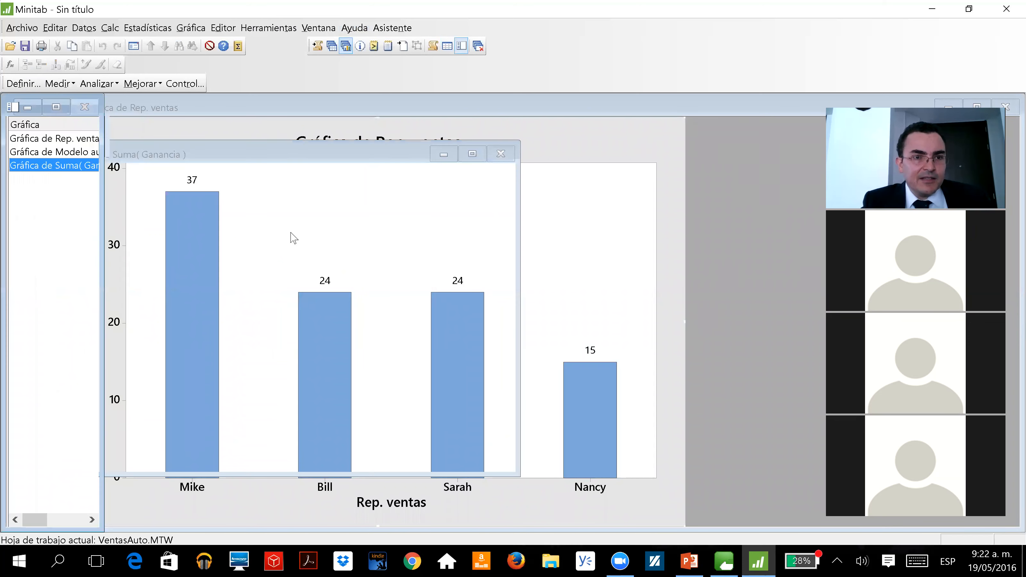
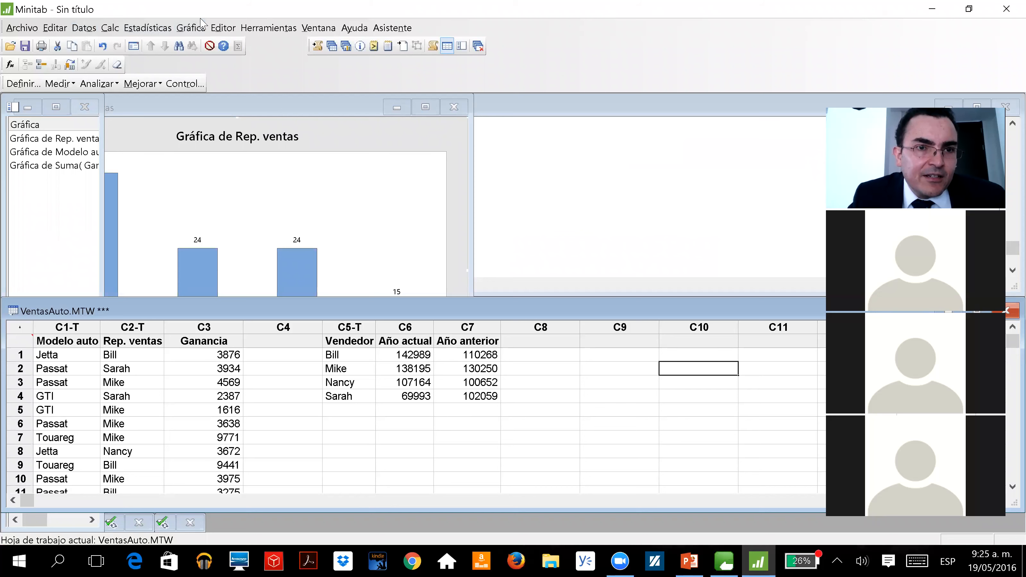
Start a simple one-Y bar chart whose bars represent a function of a variable
left_click(191, 28)
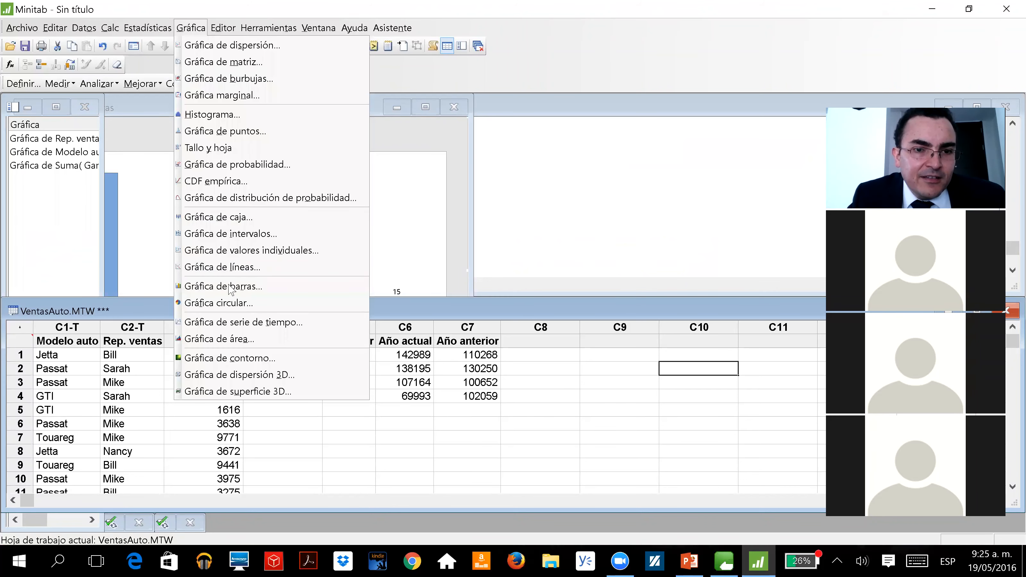
left_click(230, 289)
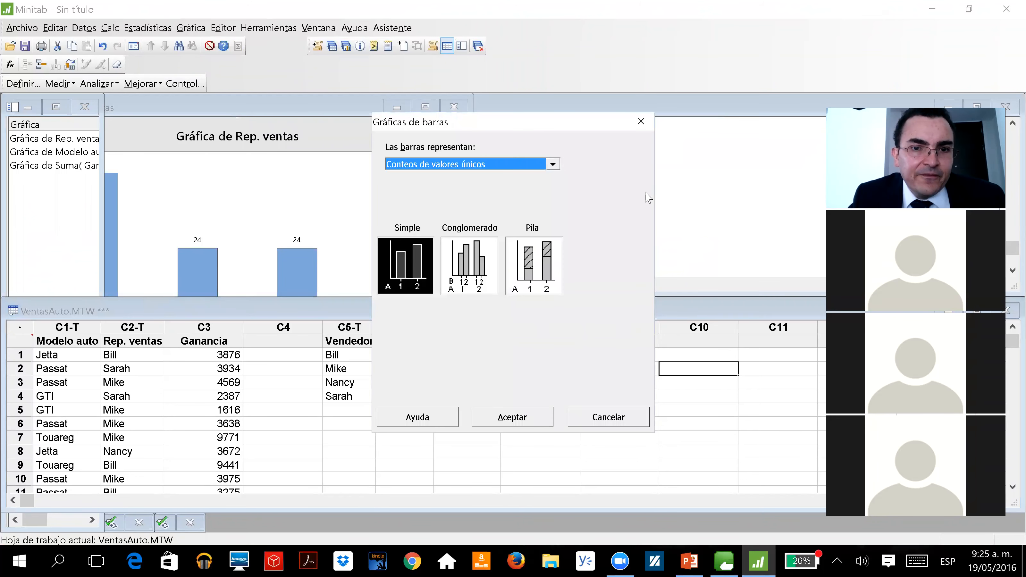
left_click(567, 127)
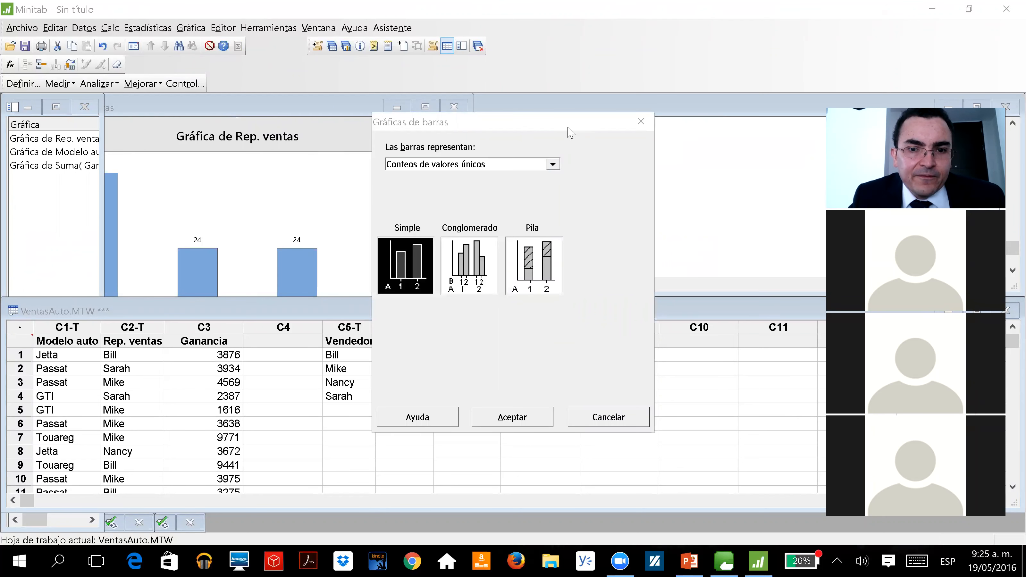
left_click(565, 171)
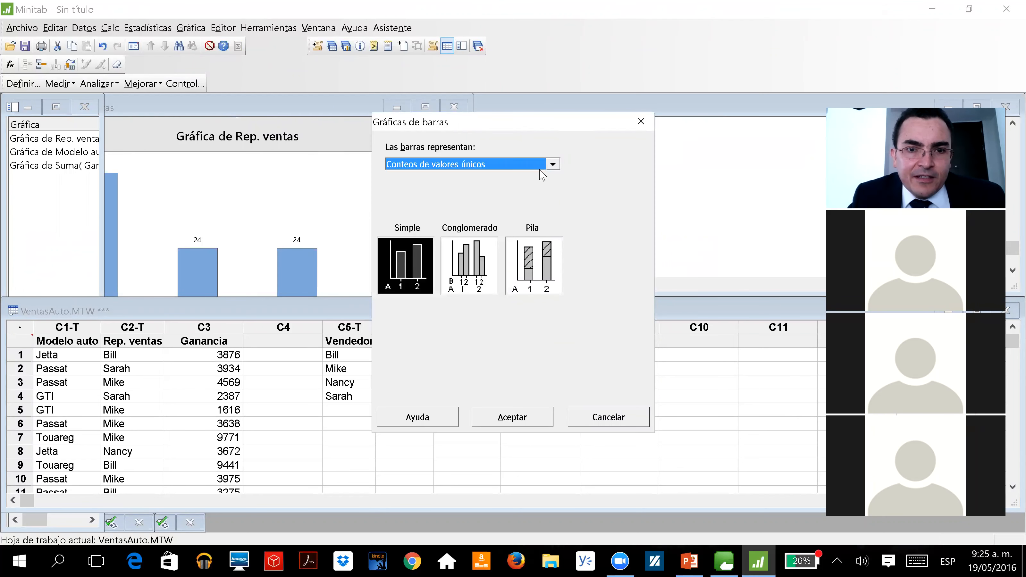
left_click(552, 164)
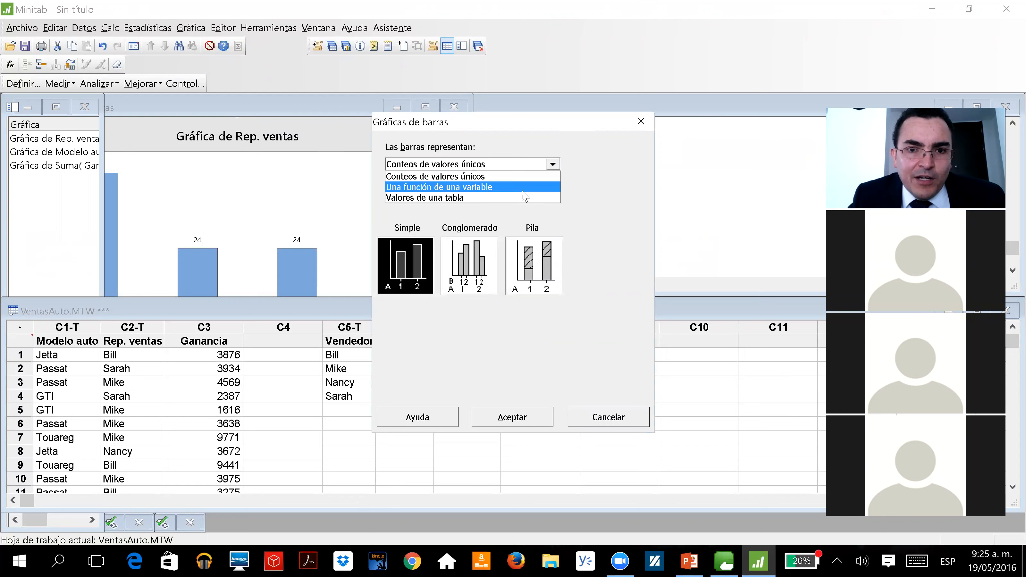
left_click(523, 186)
double_click(396, 279)
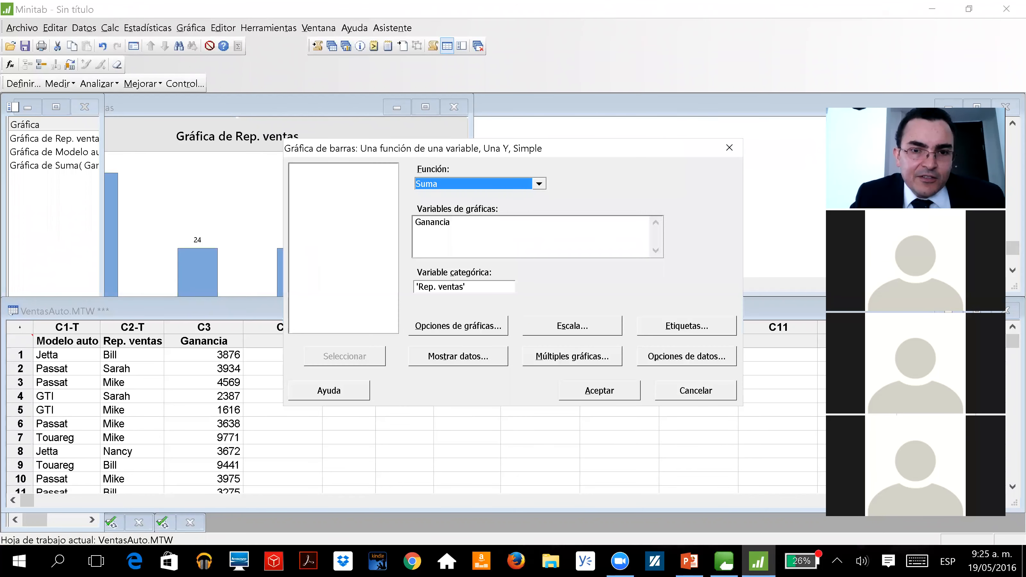
Replace the categorical variable with Modelo auto and create the bar chart of the sum of Ganancia
left_click_drag(485, 287, 408, 279)
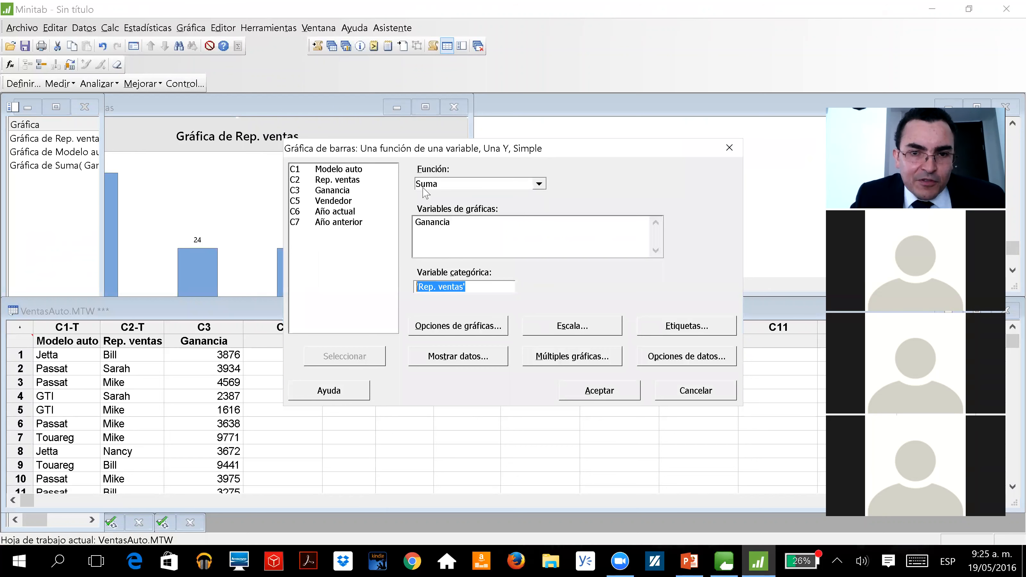
double_click(330, 170)
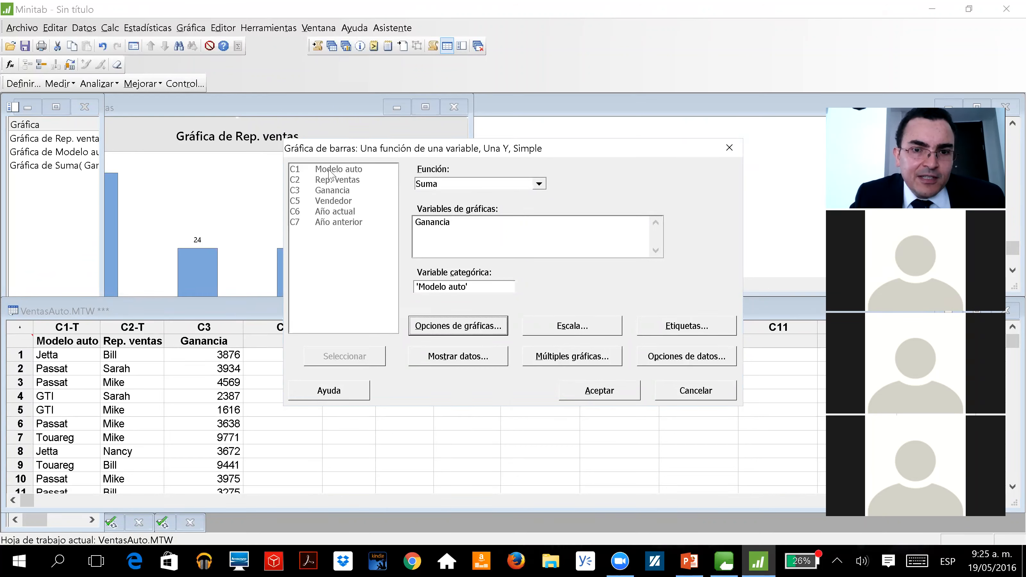
left_click(590, 391)
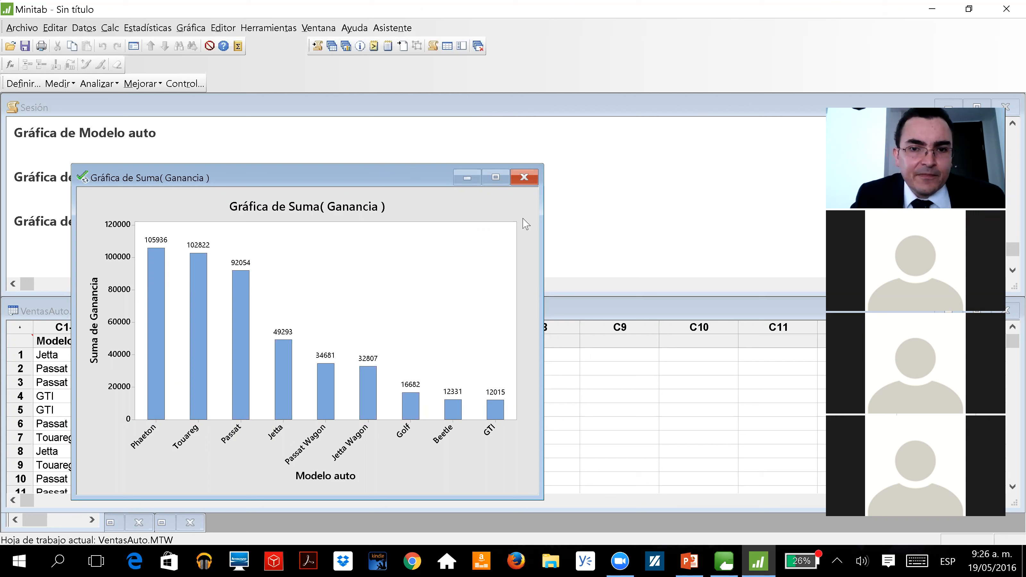
Consult the workshop's list of required charts on the PowerPoint slide and return to Minitab
left_click(818, 25)
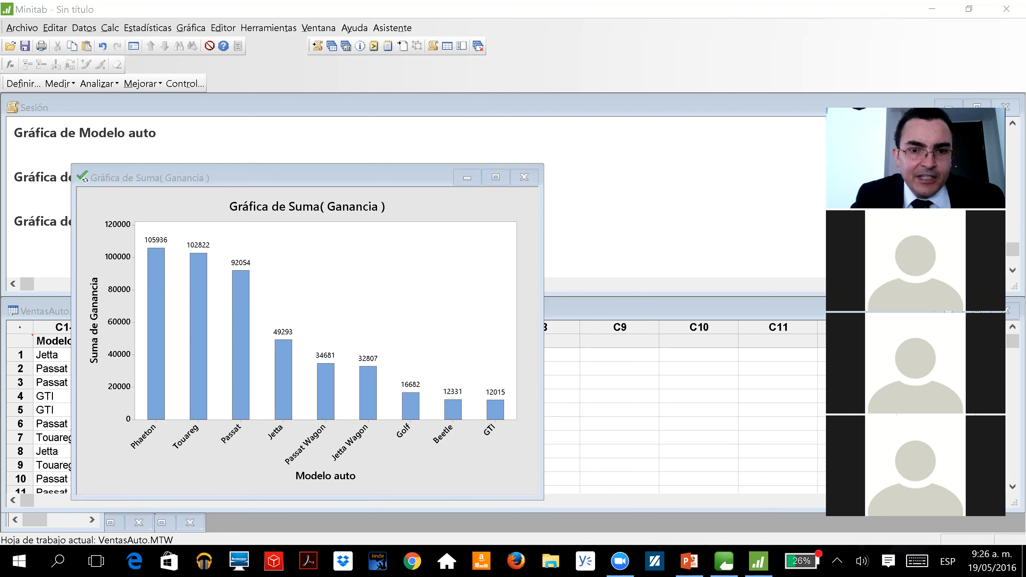
left_click(689, 409)
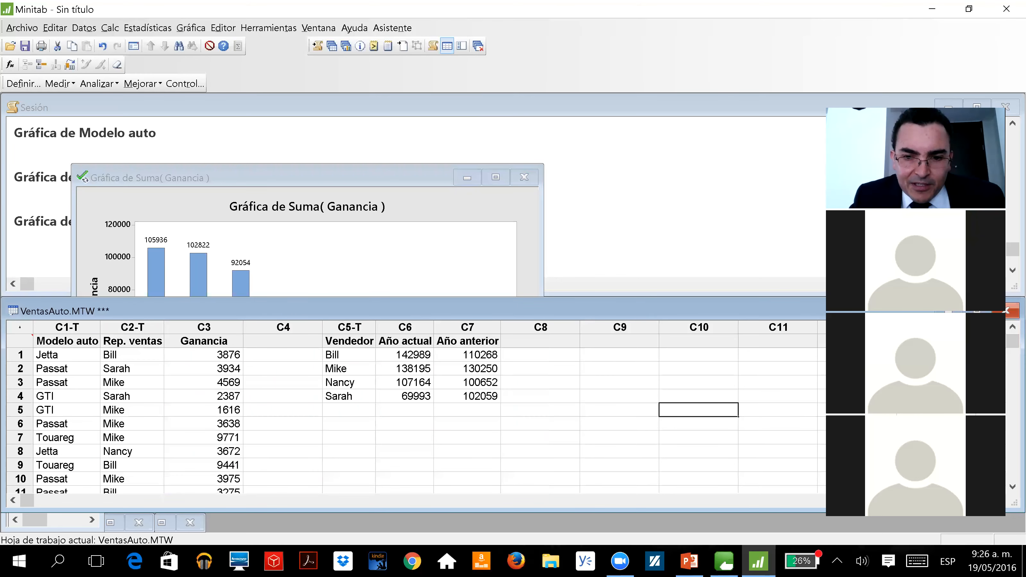
left_click(694, 559)
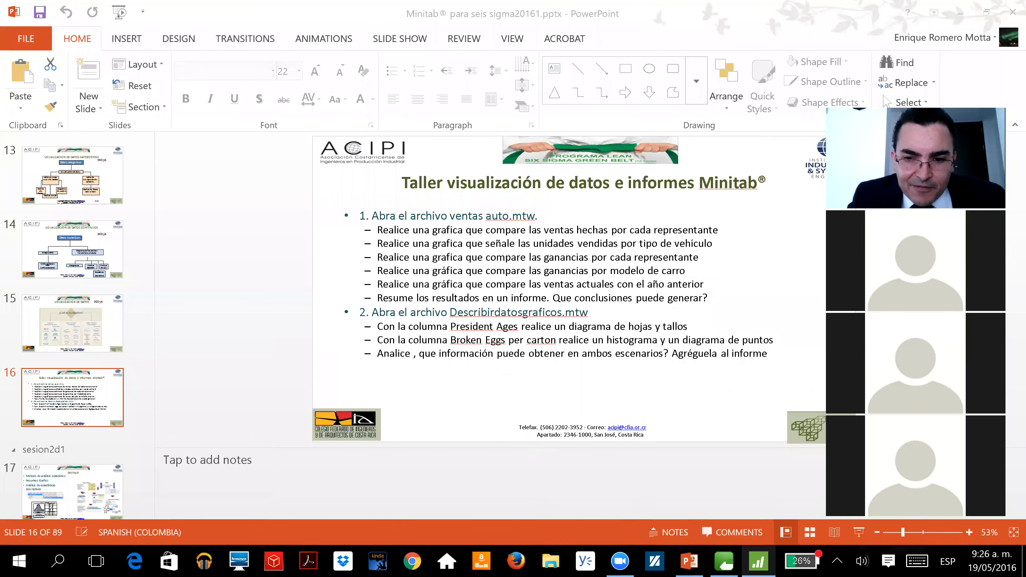
left_click(758, 561)
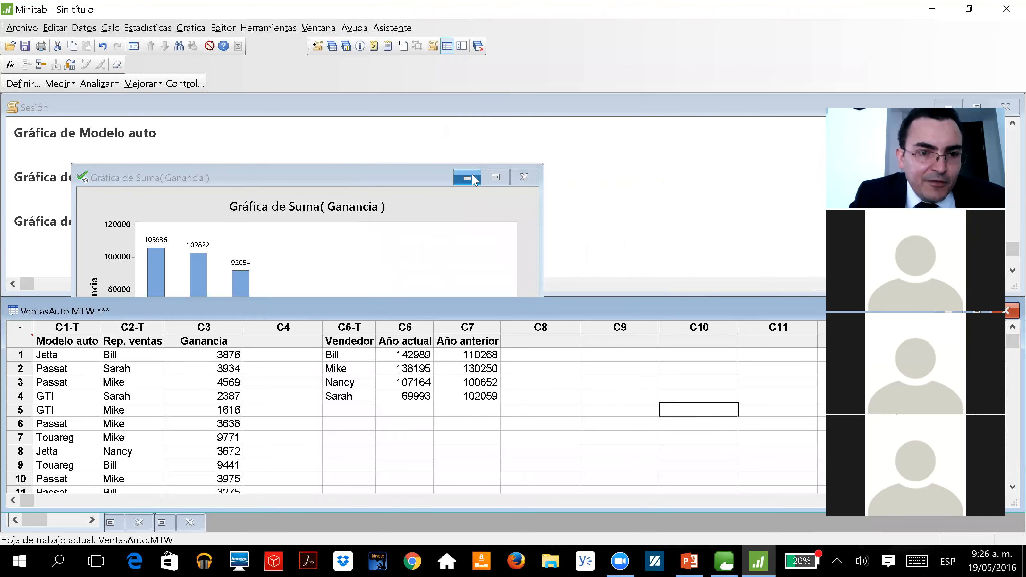
Review the model, representative and Ganancia columns in the worksheet and minimize the chart of profit per model
left_click(187, 370)
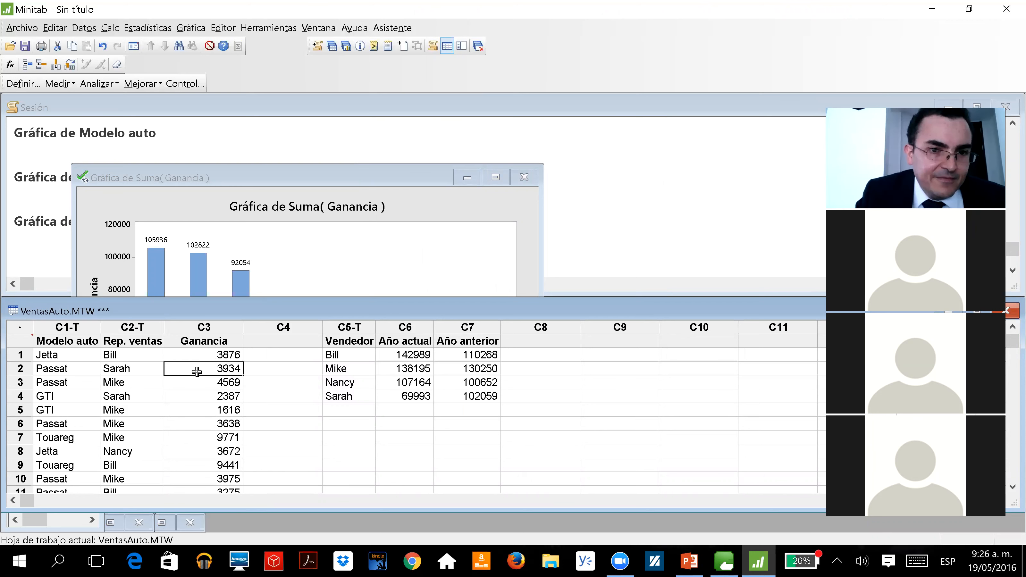
left_click(141, 341)
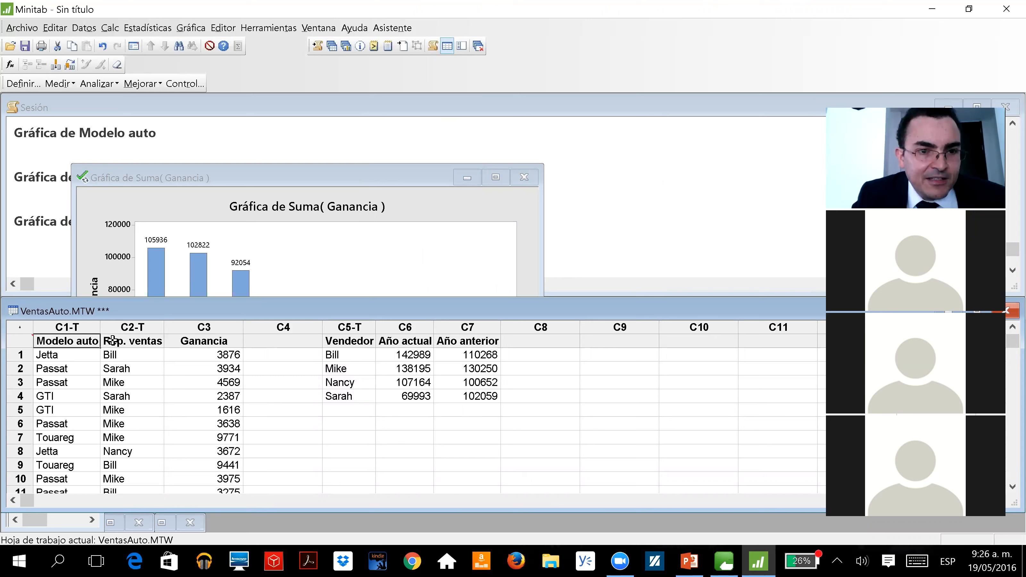
left_click(218, 340)
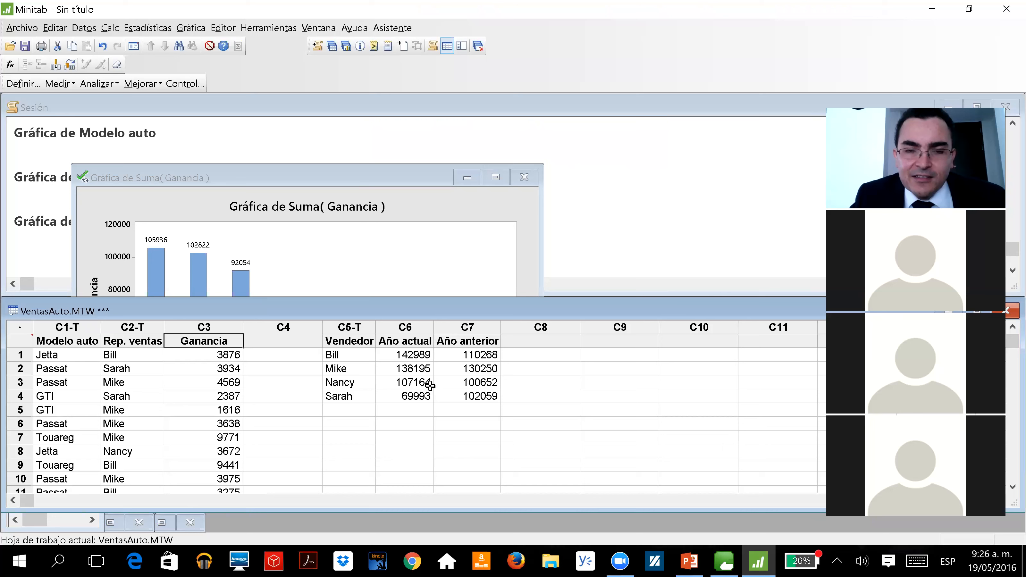
left_click(468, 178)
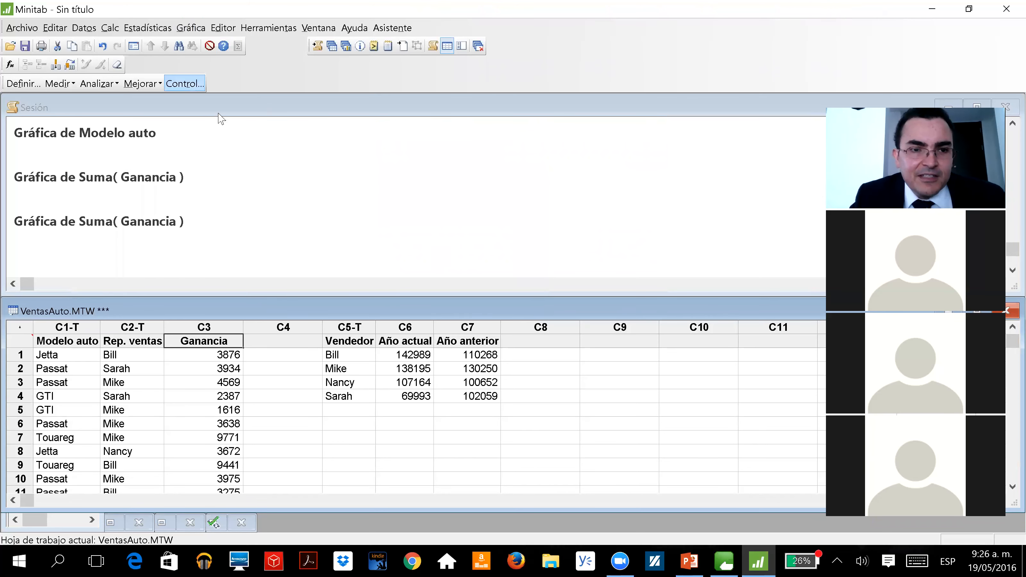
Start a clustered (Conglomerado) one-Y bar chart whose bars represent a function of a variable
left_click(201, 29)
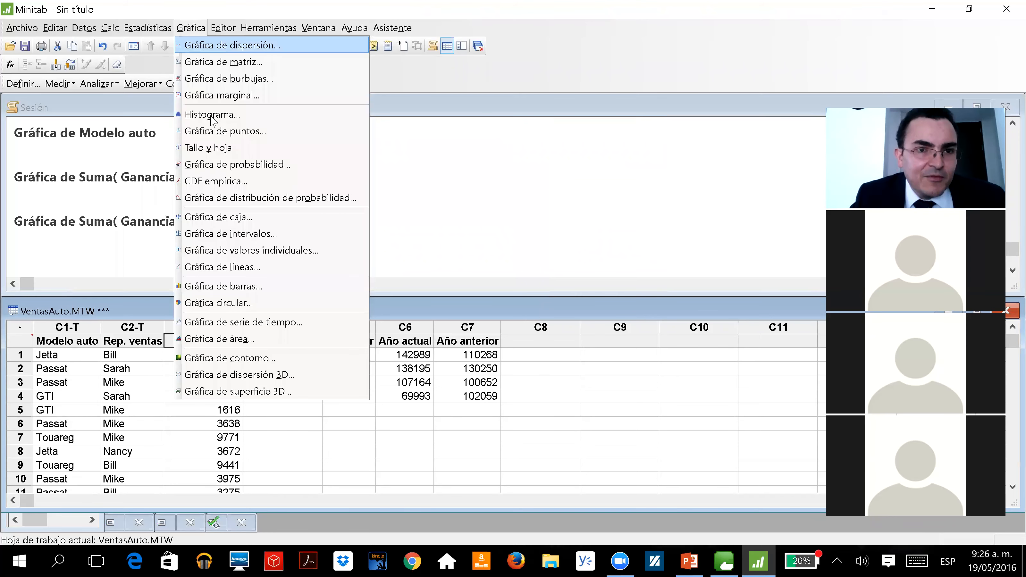
left_click(221, 287)
left_click(423, 168)
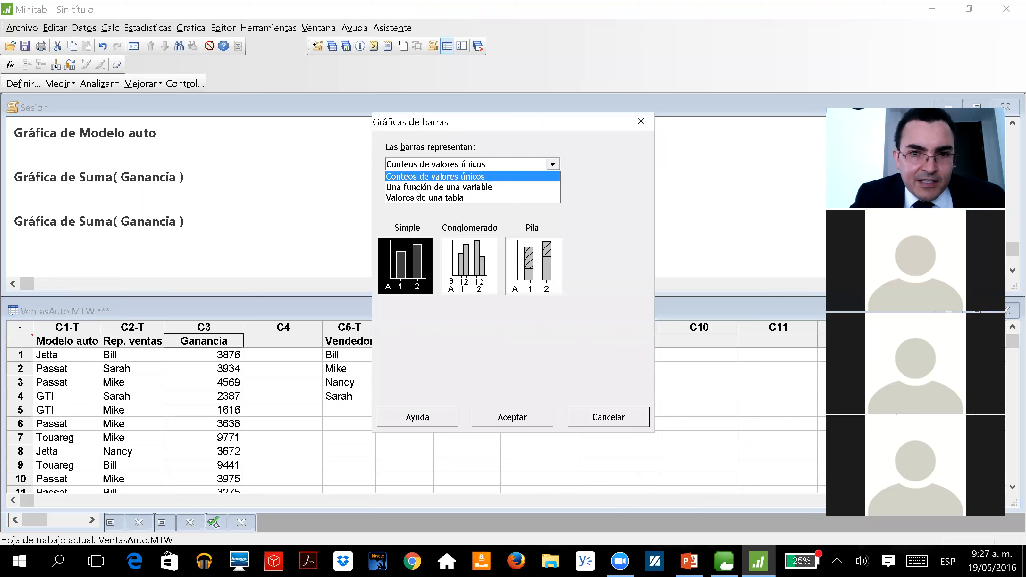
left_click(416, 187)
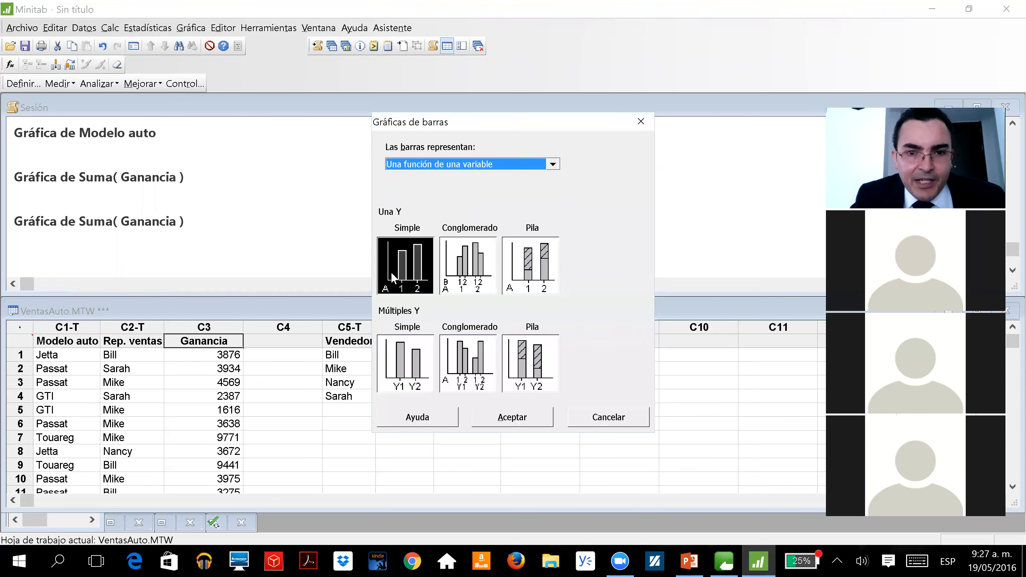
left_click(455, 273)
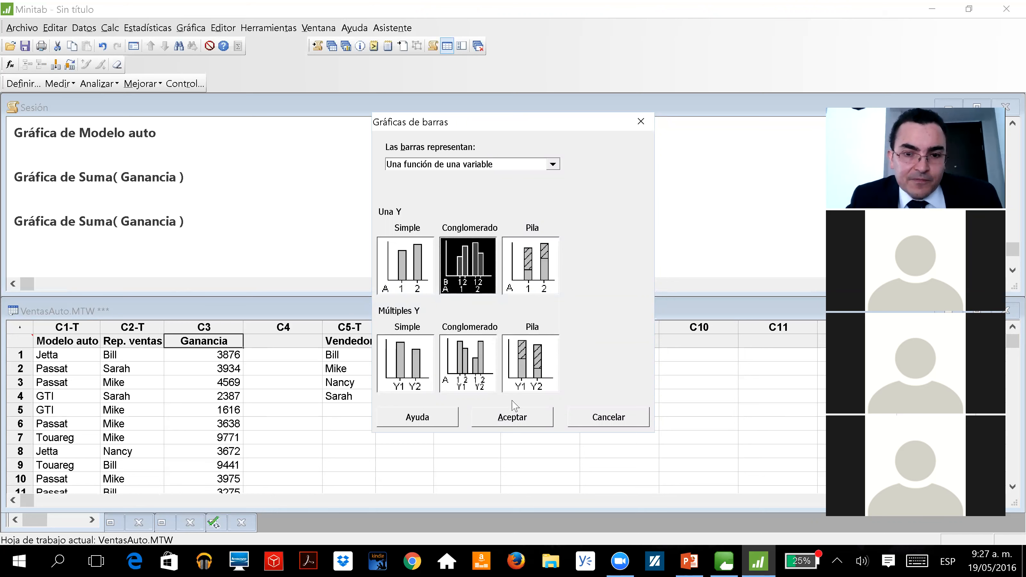
left_click(490, 424)
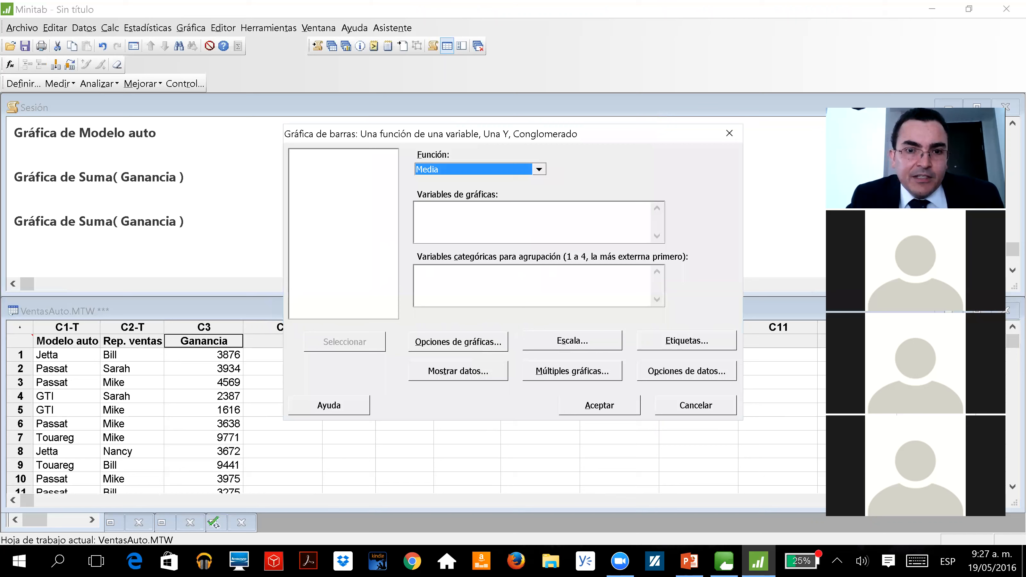
Set the function to Suma, the graph variable to Ganancia and the grouping variables to Modelo auto and Rep. ventas
left_click(539, 169)
left_click(494, 204)
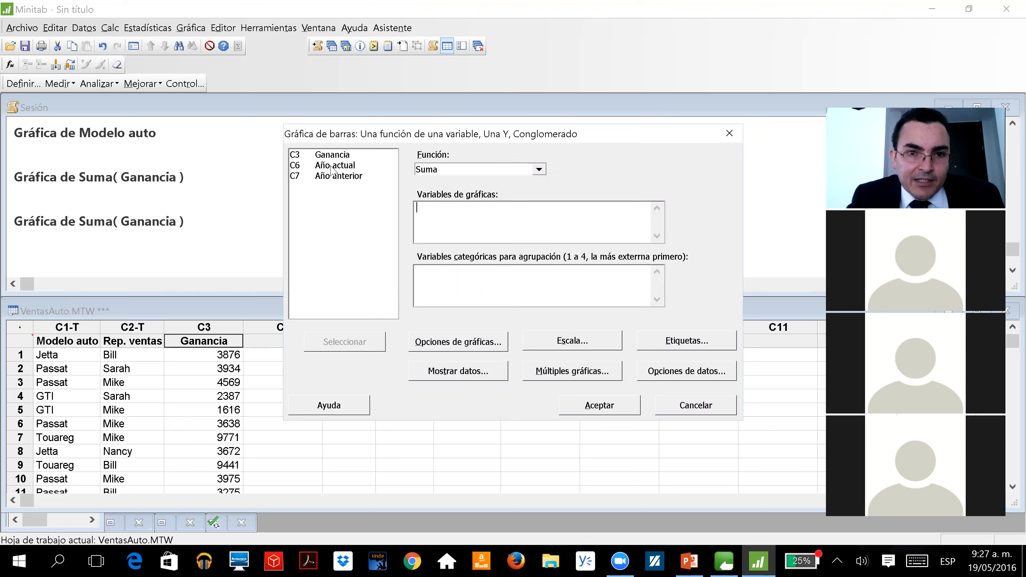
double_click(340, 156)
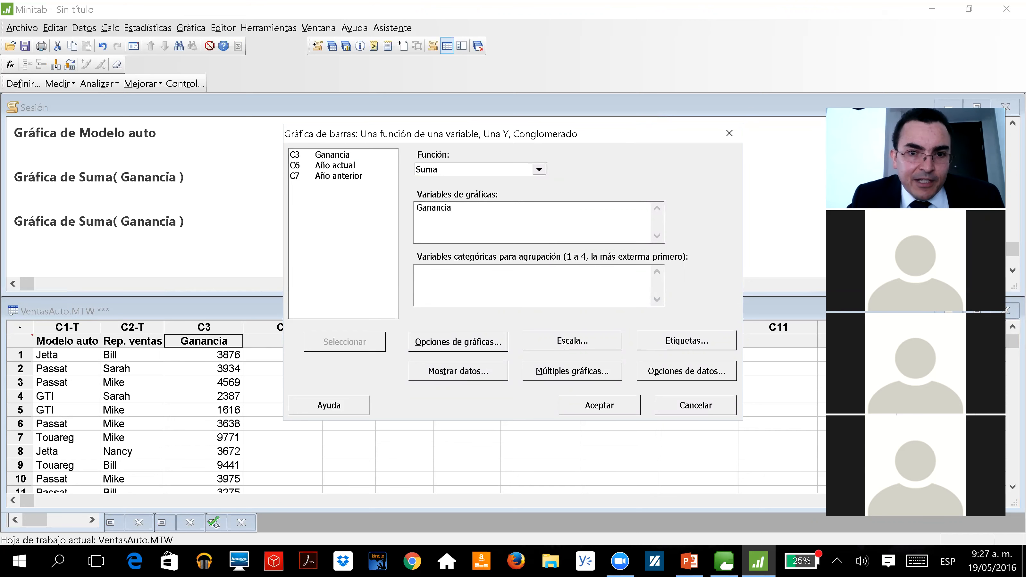
left_click(448, 278)
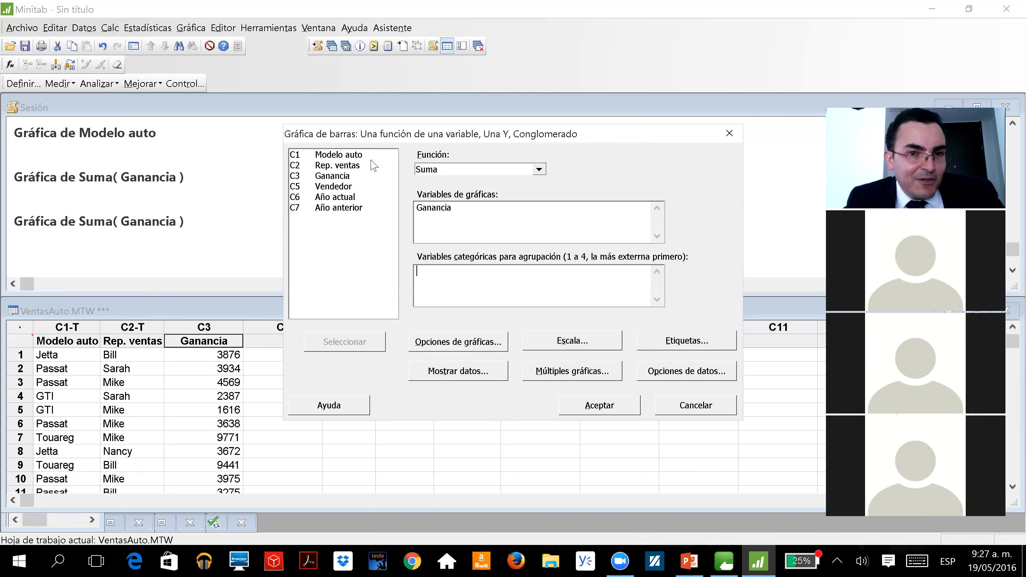
double_click(323, 156)
double_click(323, 166)
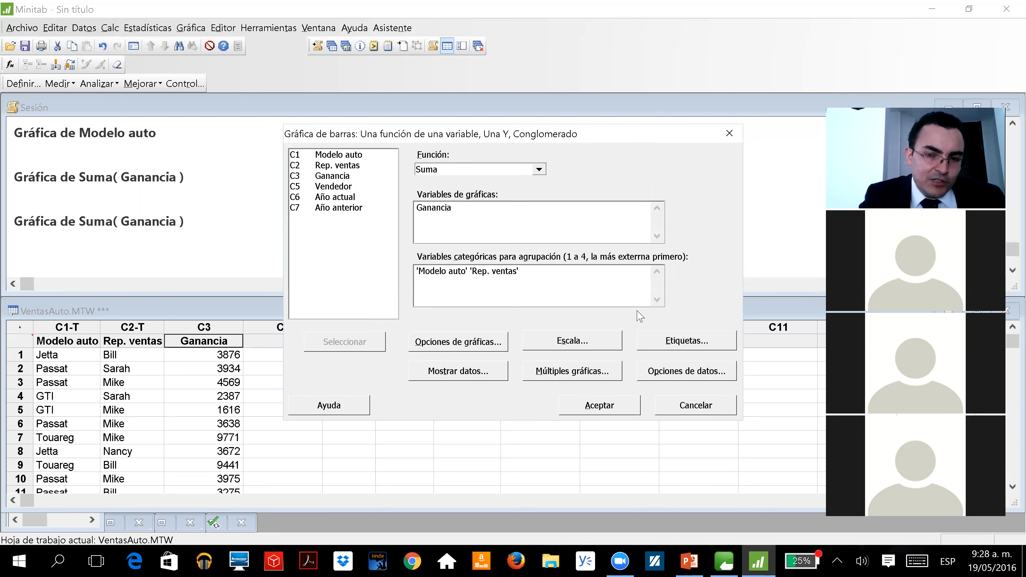
Order the chart's main X groups by descending Y
left_click(444, 343)
left_click(389, 215)
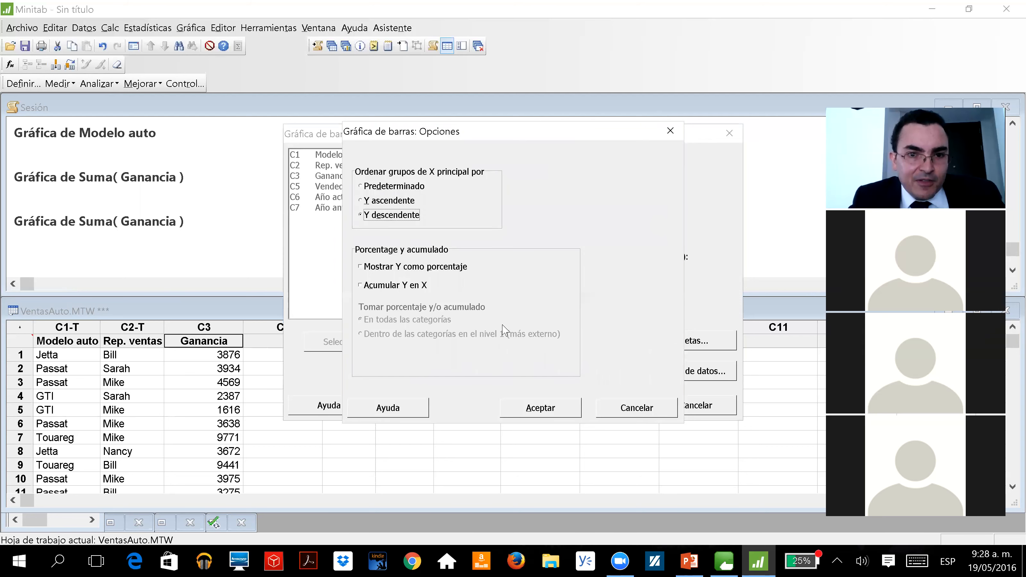
left_click(527, 411)
Add y-value data labels to the bars and create the clustered chart
left_click(671, 342)
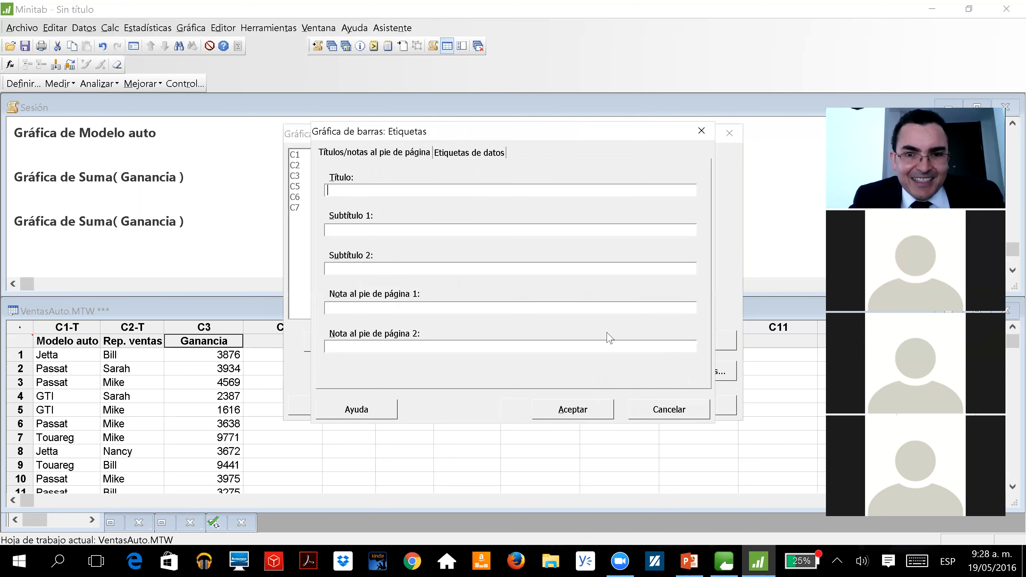
left_click(477, 158)
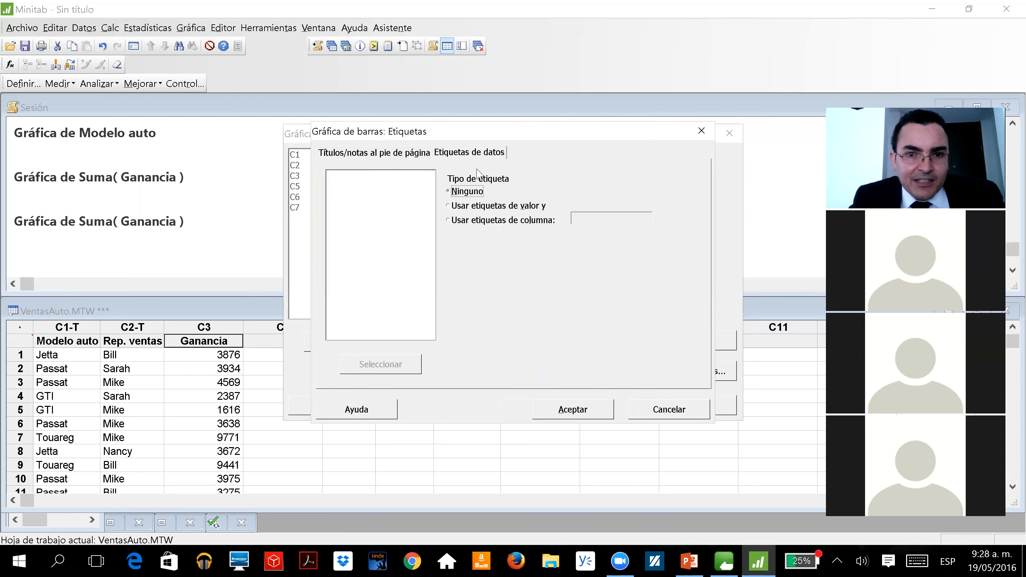
left_click(465, 207)
left_click(567, 409)
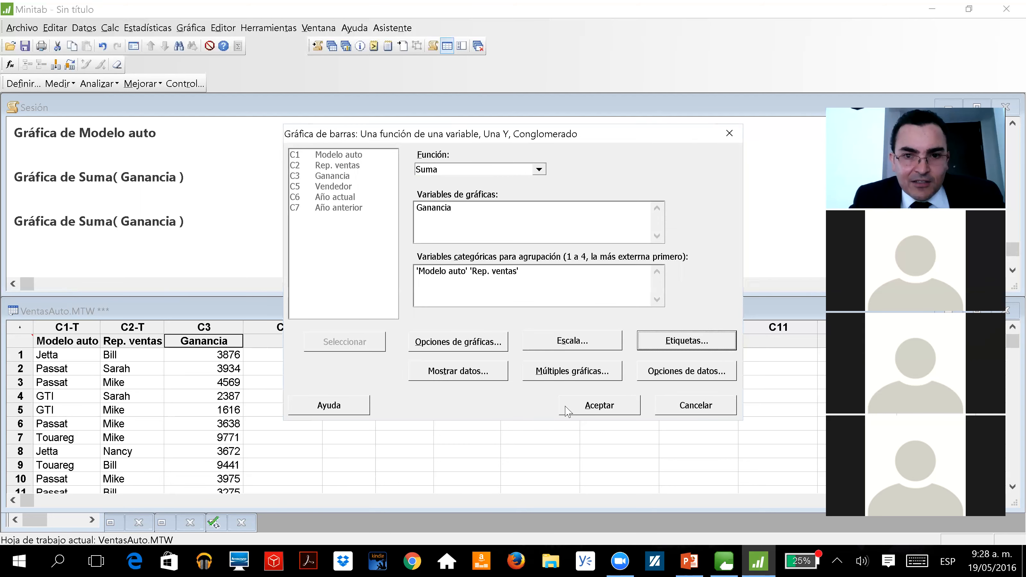
left_click(595, 408)
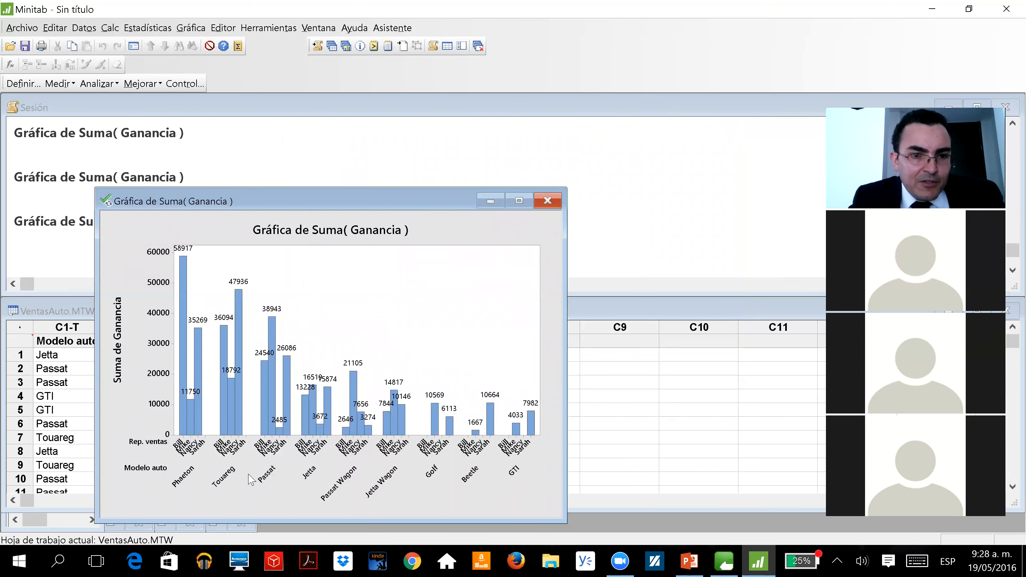
Maximize the clustered Suma(Ganancia) chart and inspect the representatives' bars for the Phaeton model
left_click(519, 200)
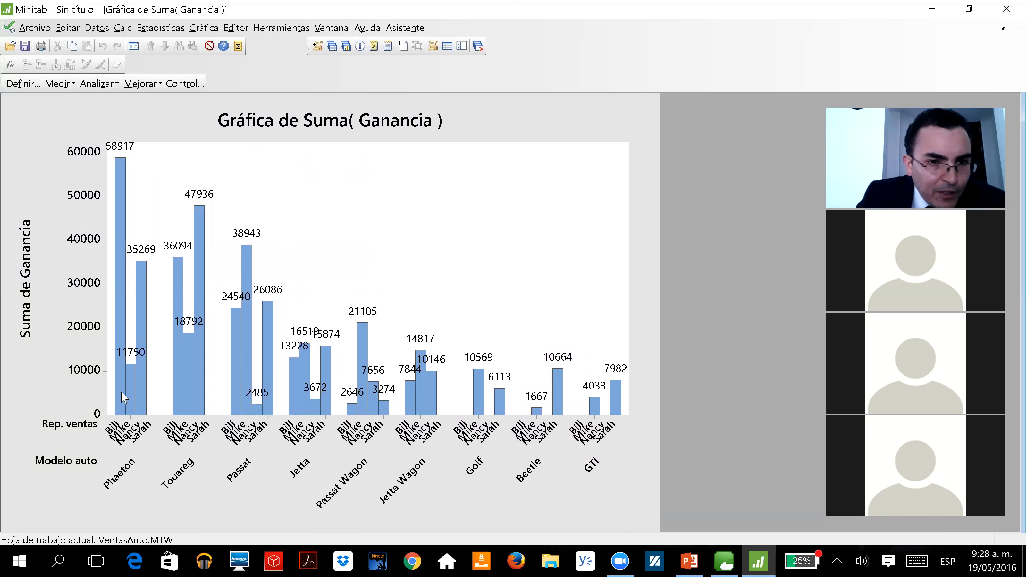
mouse_move(140, 397)
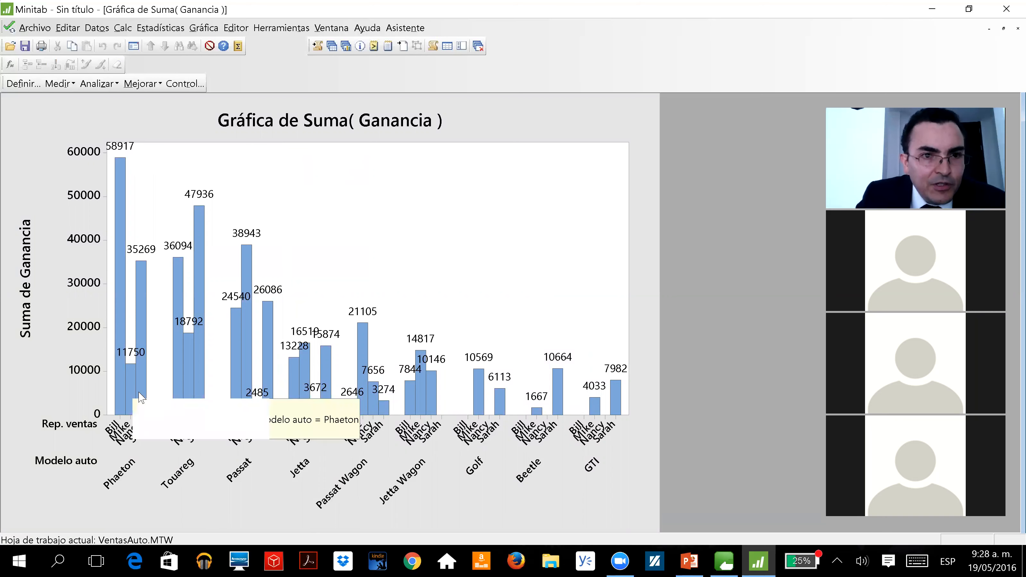